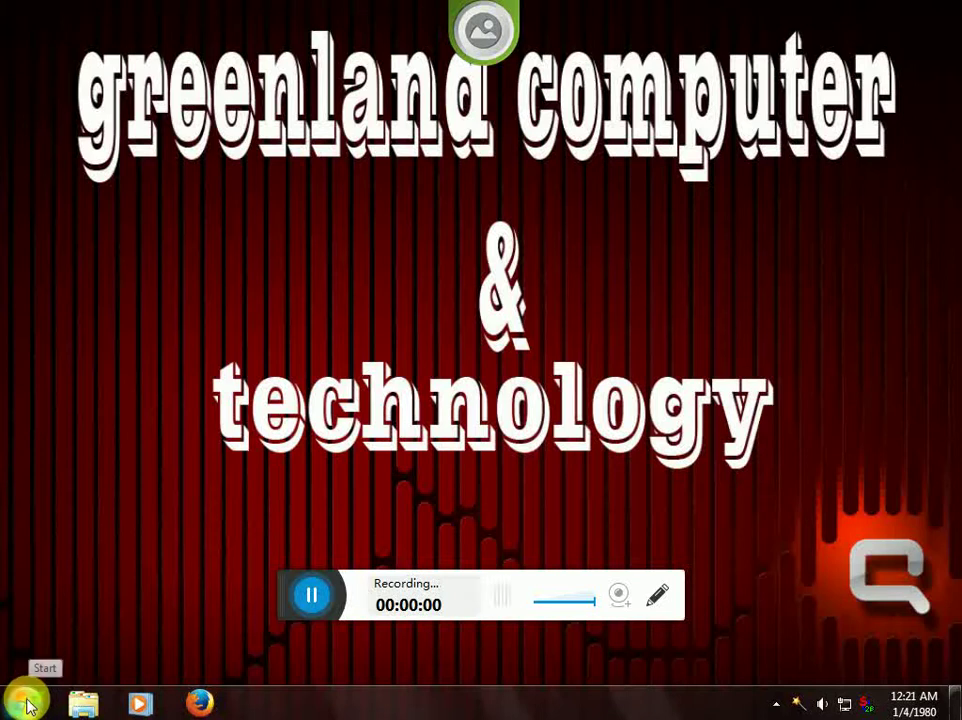
- Launch Adobe Illustrator CS from the Windows 7 Start menu's All Programs list
{"action": "left_click", "coordinate": [25, 704]}
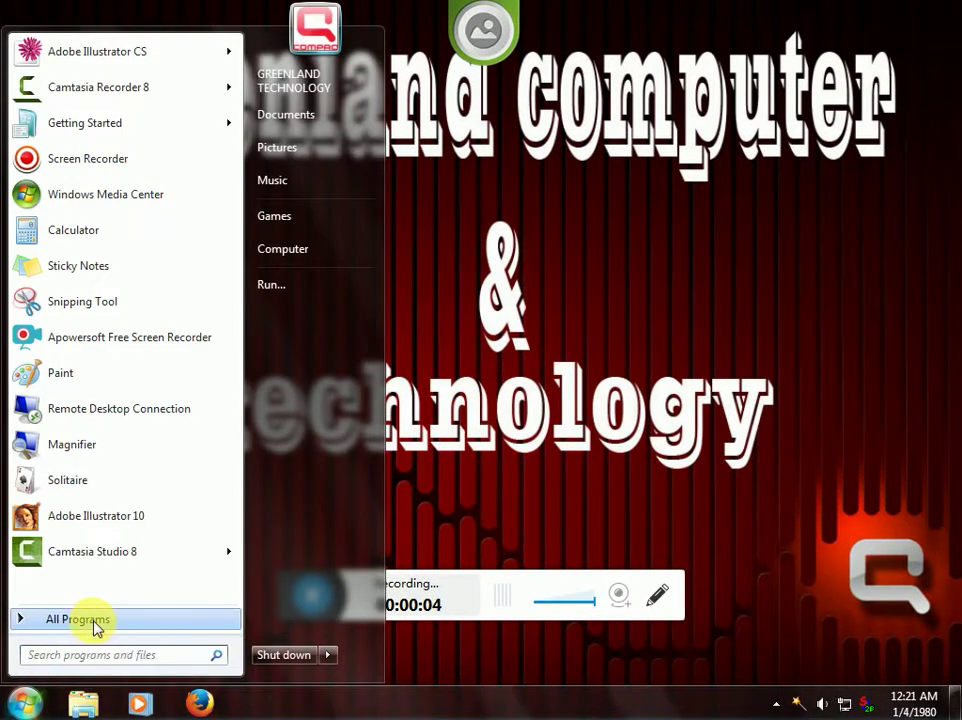
{"action": "left_click", "coordinate": [95, 627]}
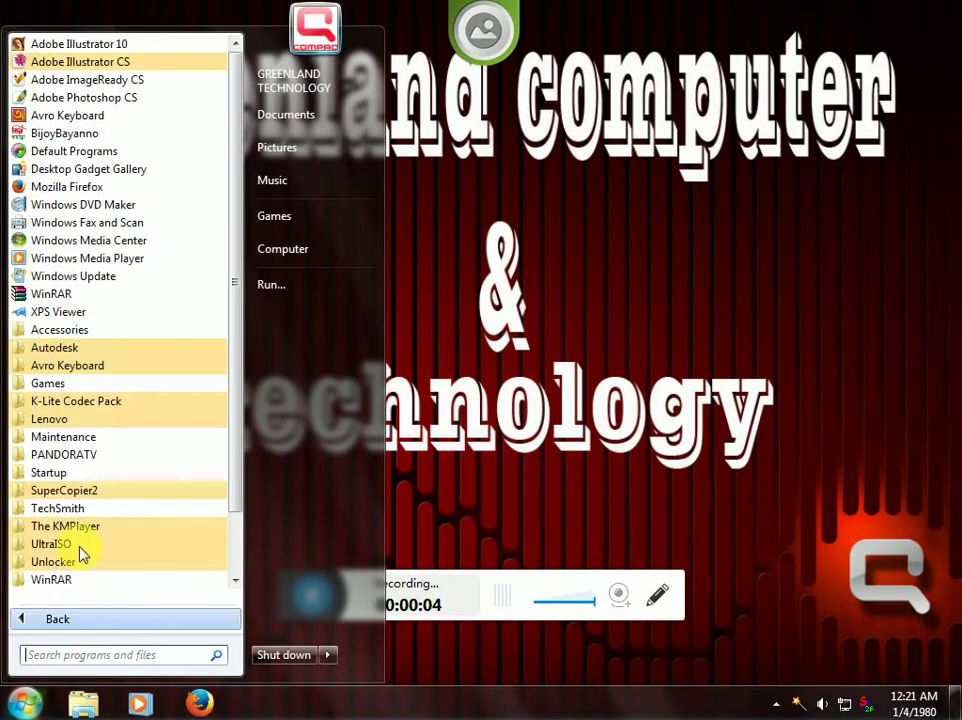
{"action": "left_click", "coordinate": [122, 62]}
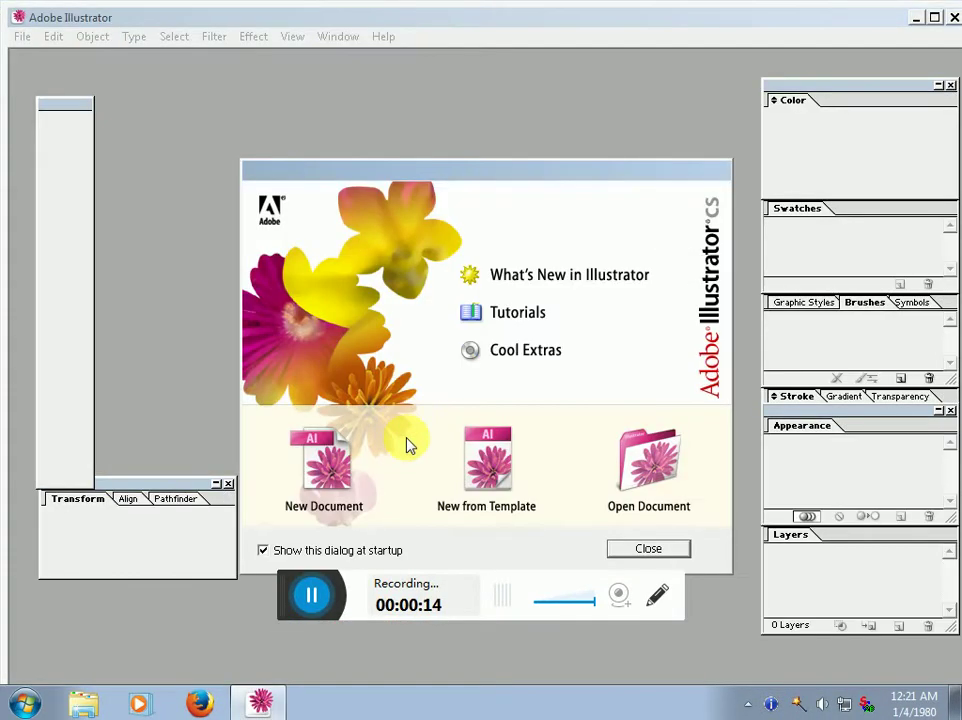
- Create a new CMYK Color document at the 10.2677 × 11.6929 in custom size
{"action": "left_click", "coordinate": [336, 500]}
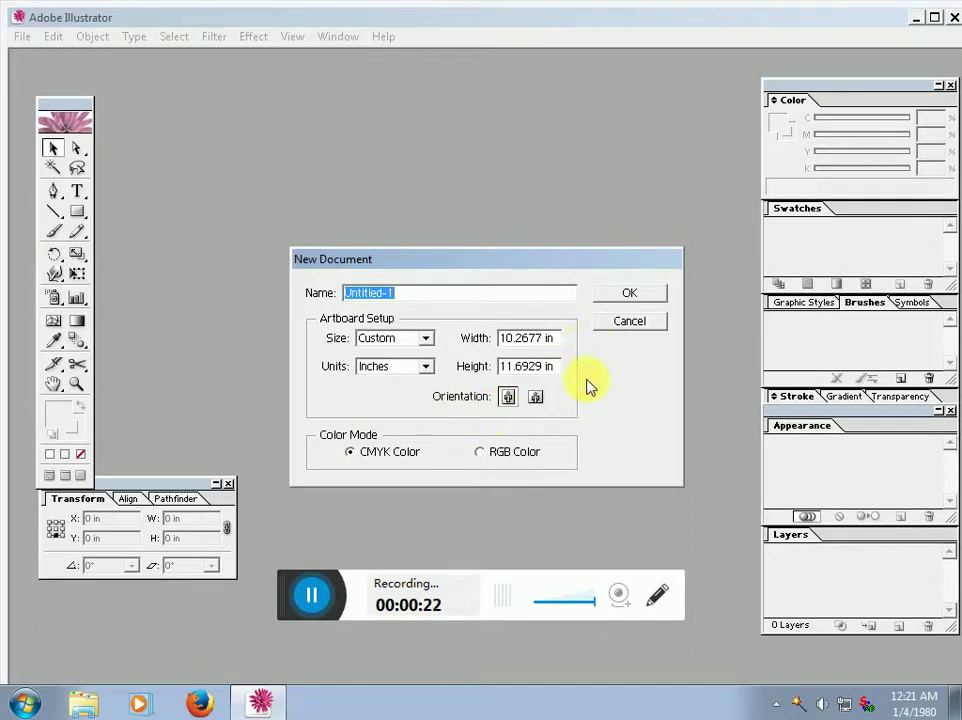
{"action": "left_click", "coordinate": [481, 452]}
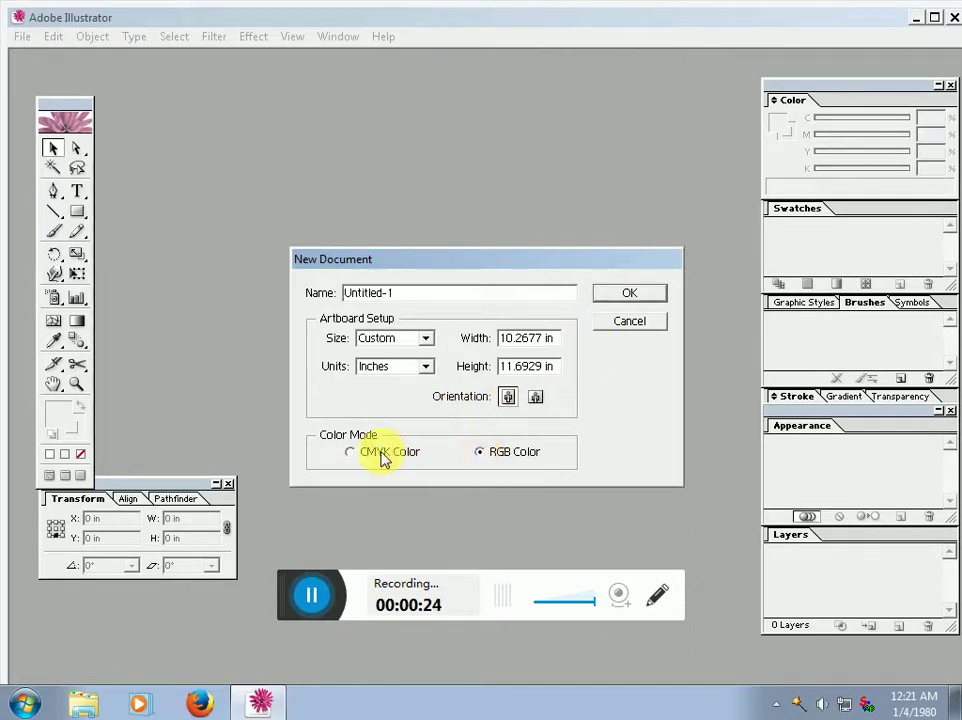
{"action": "left_click", "coordinate": [350, 455]}
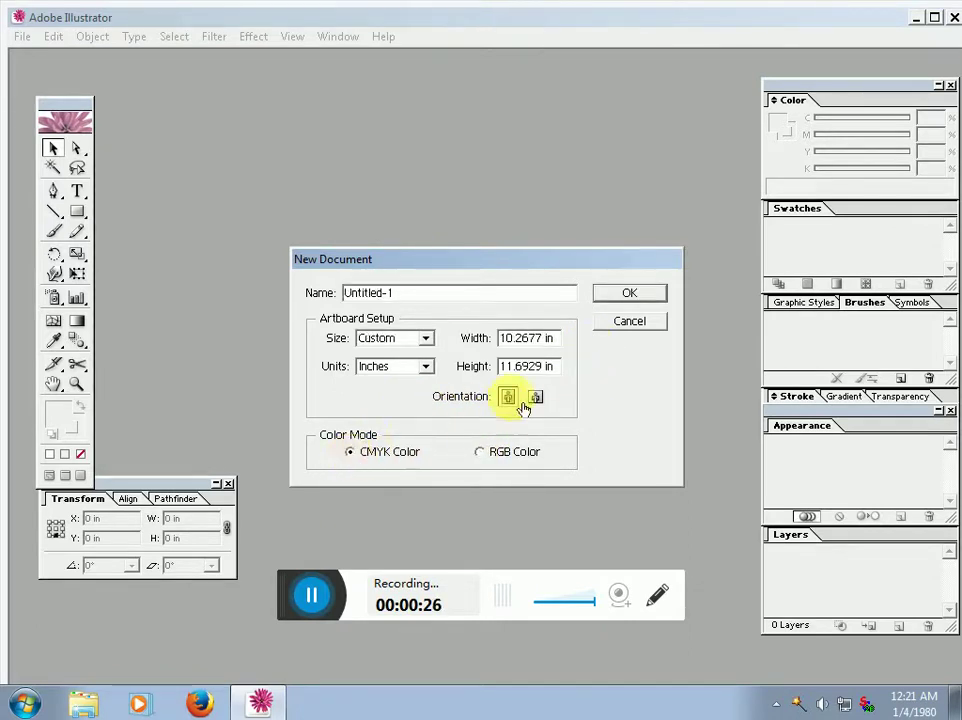
{"action": "left_click", "coordinate": [614, 293]}
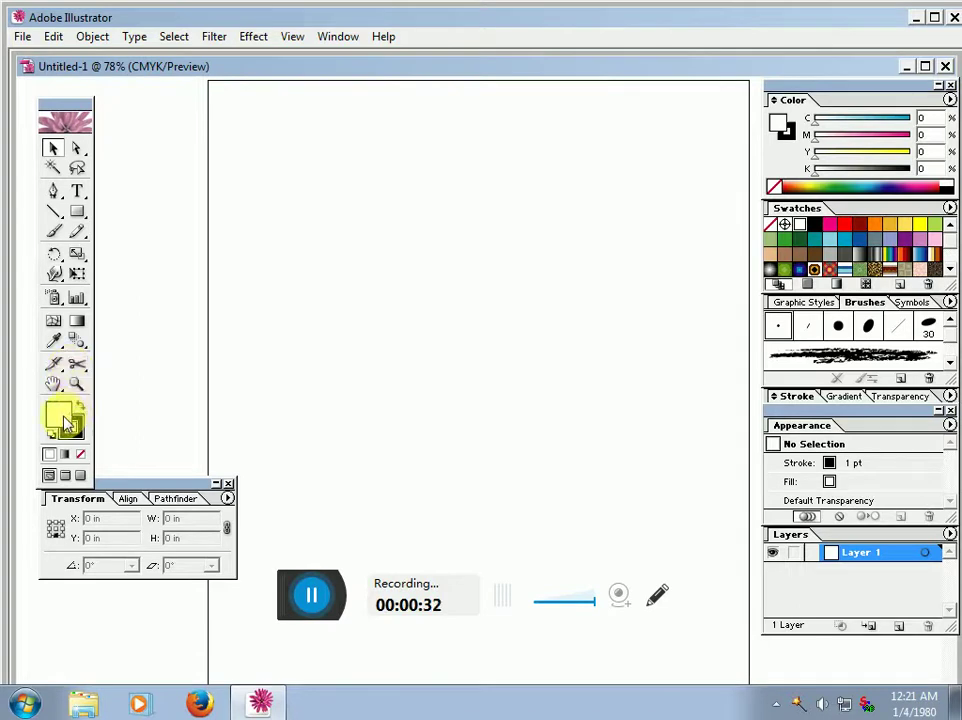
- Draw an unfilled three-point star in the upper left of the artboard
{"action": "left_click", "coordinate": [80, 454]}
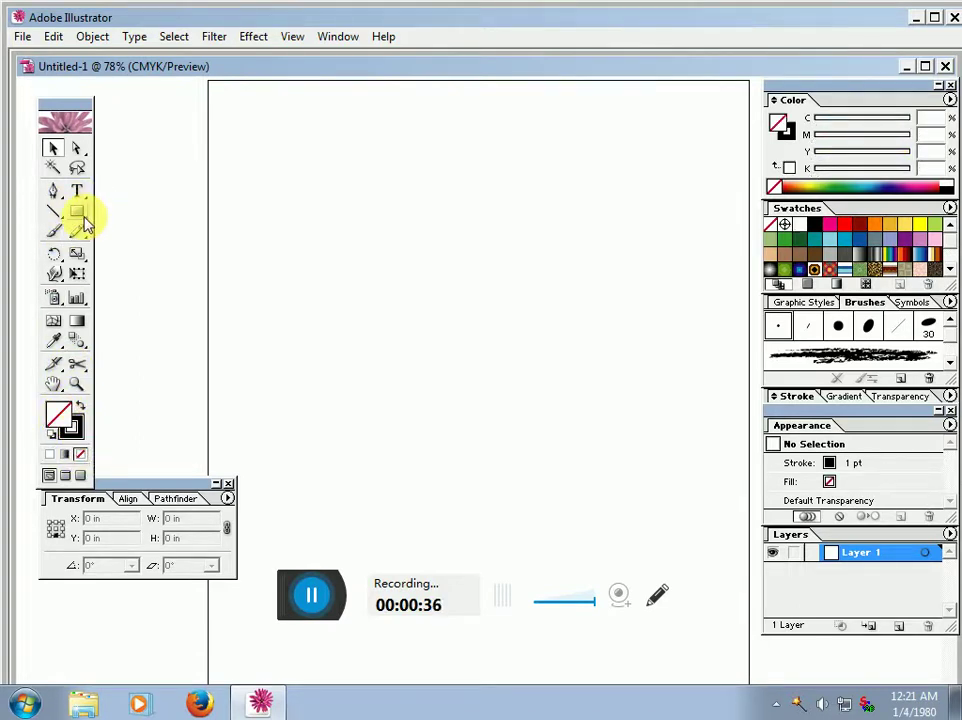
{"action": "left_click_drag", "start_coordinate": [80, 216], "coordinate": [198, 222]}
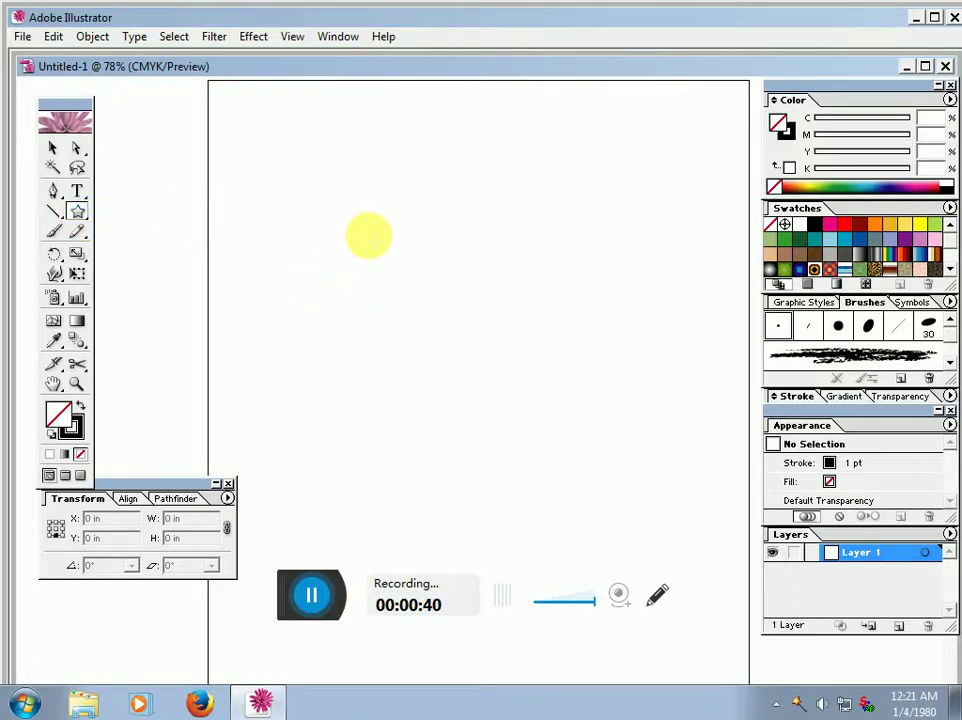
{"action": "left_click", "coordinate": [369, 236]}
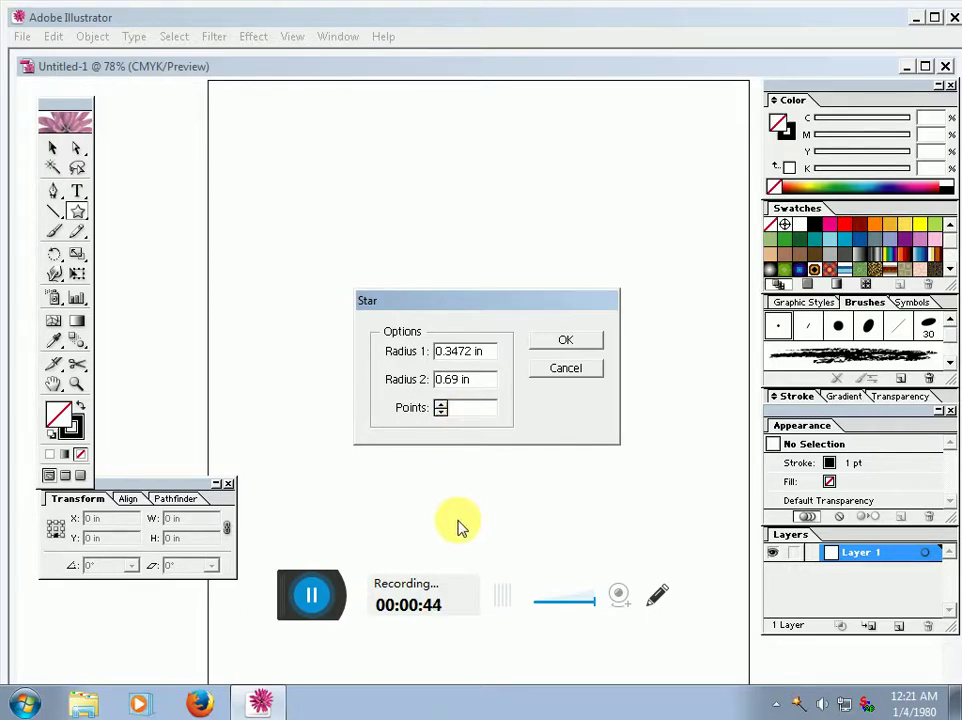
{"action": "type", "text": "3"}
{"action": "left_click", "coordinate": [556, 341]}
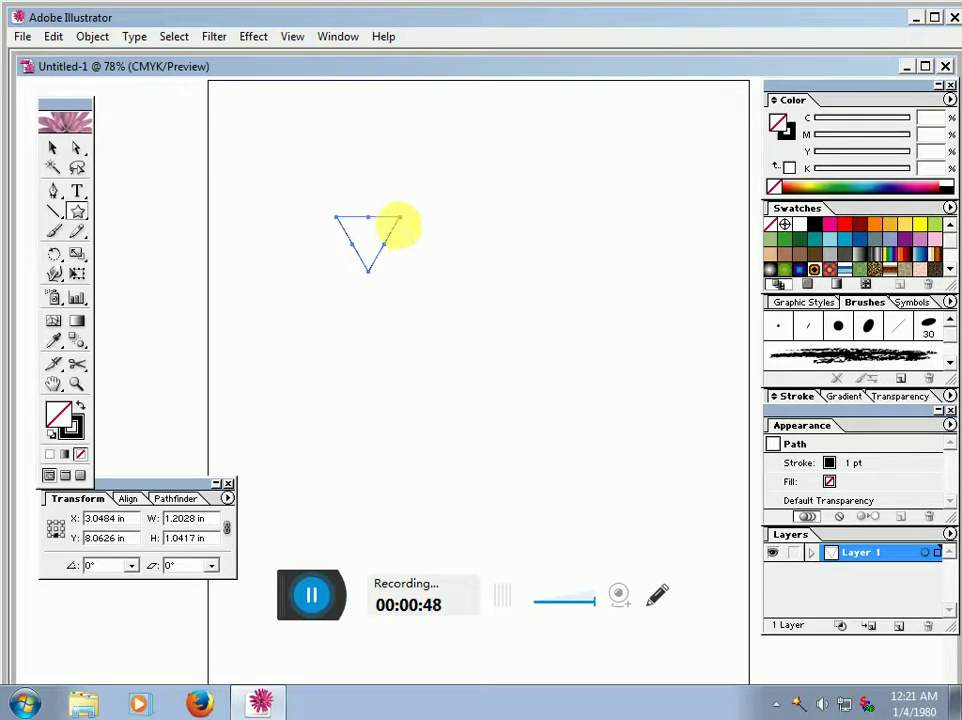
- Flip the star upright, resize it to 2 in wide by 8 in tall, and move it down
{"action": "left_click", "coordinate": [50, 150]}
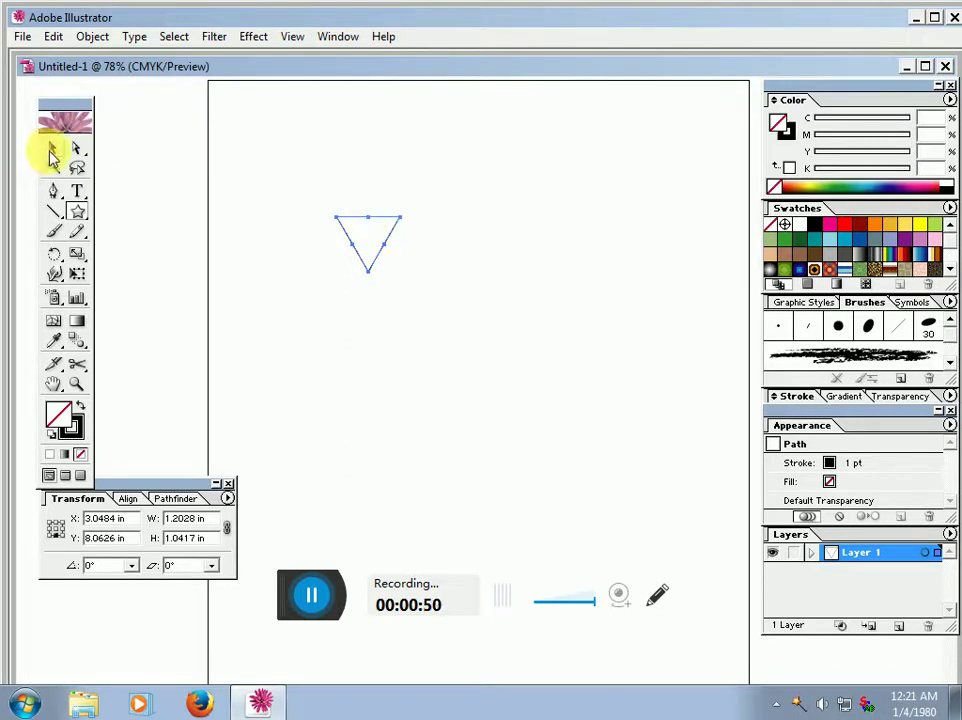
{"action": "left_click_drag", "start_coordinate": [368, 216], "coordinate": [368, 340]}
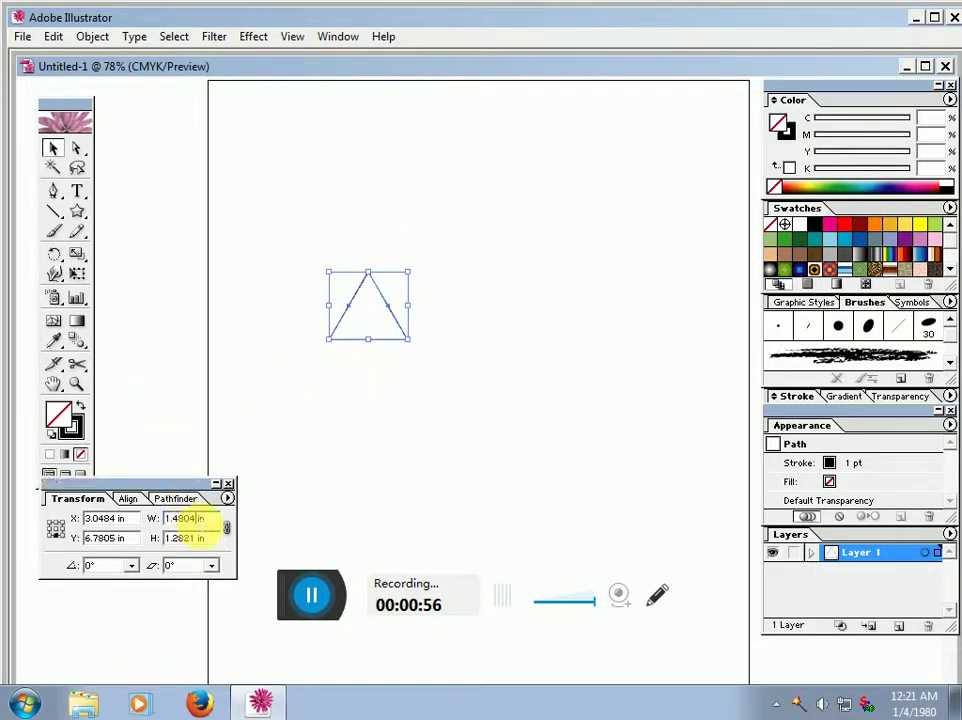
{"action": "key", "text": "BackSpace"}
{"action": "key", "text": "BackSpace"}
{"action": "key", "text": "BackSpace"}
{"action": "key", "text": "BackSpace"}
{"action": "key", "text": "BackSpace"}
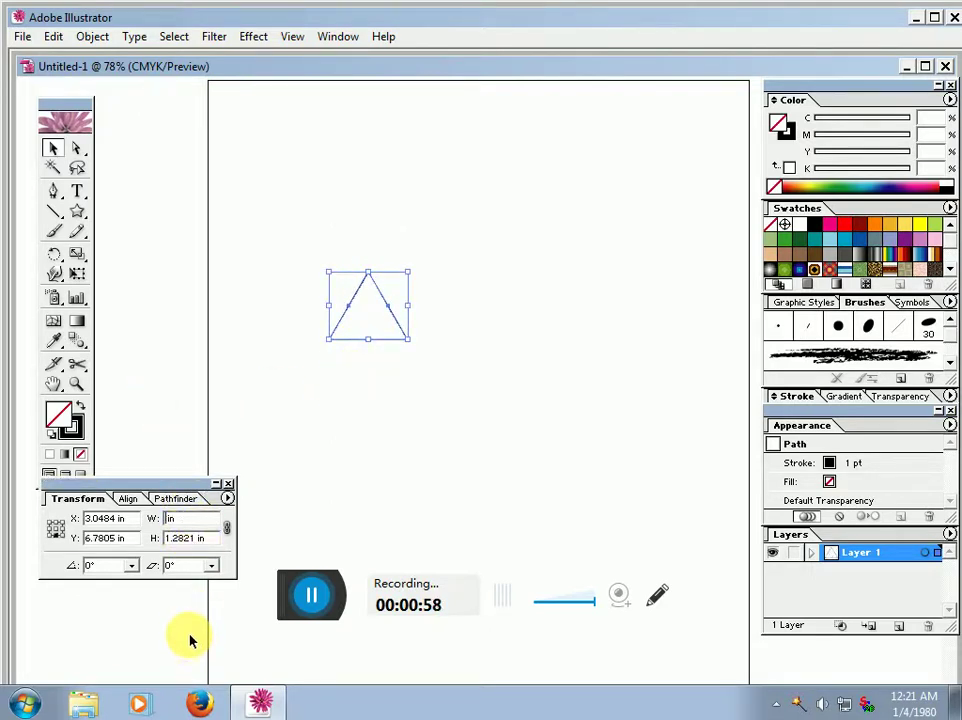
{"action": "type", "text": "2"}
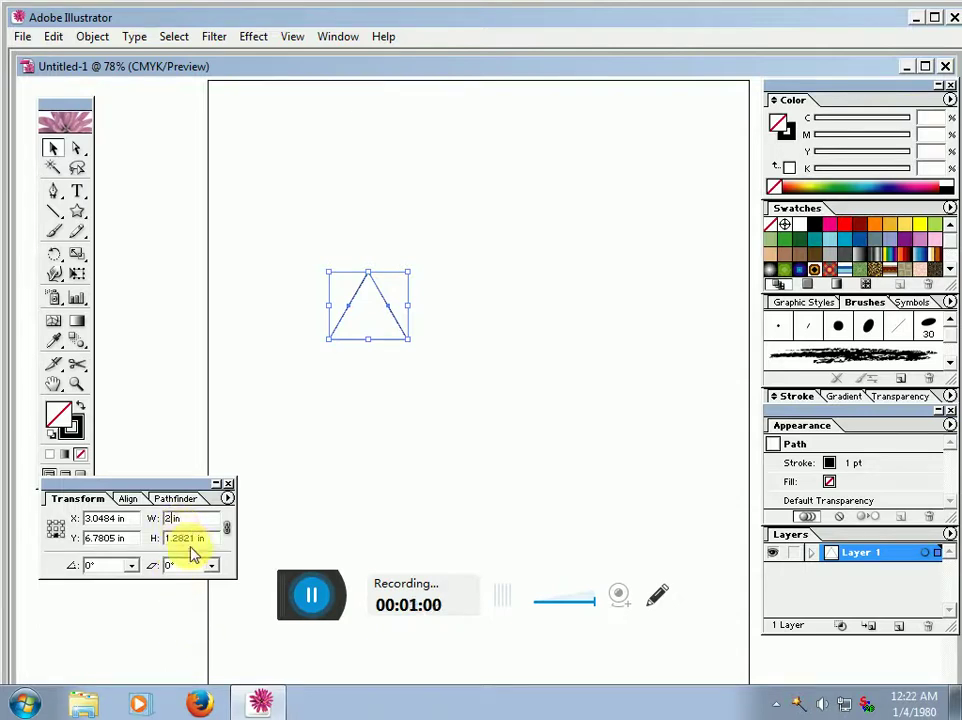
{"action": "key", "text": "Tab"}
{"action": "key", "text": "BackSpace"}
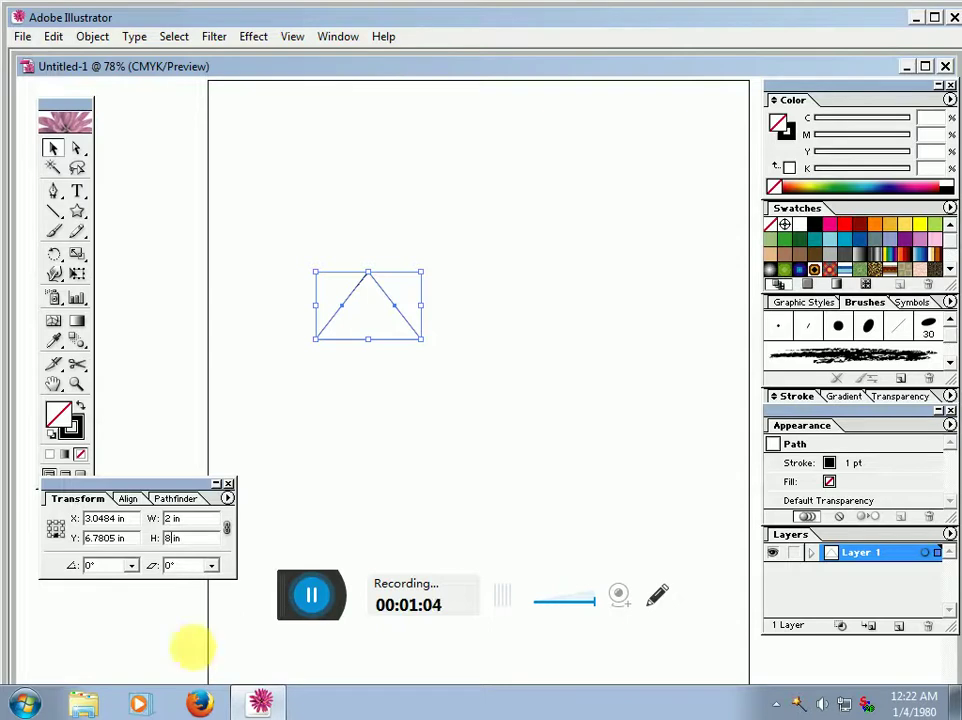
{"action": "type", "text": "8"}
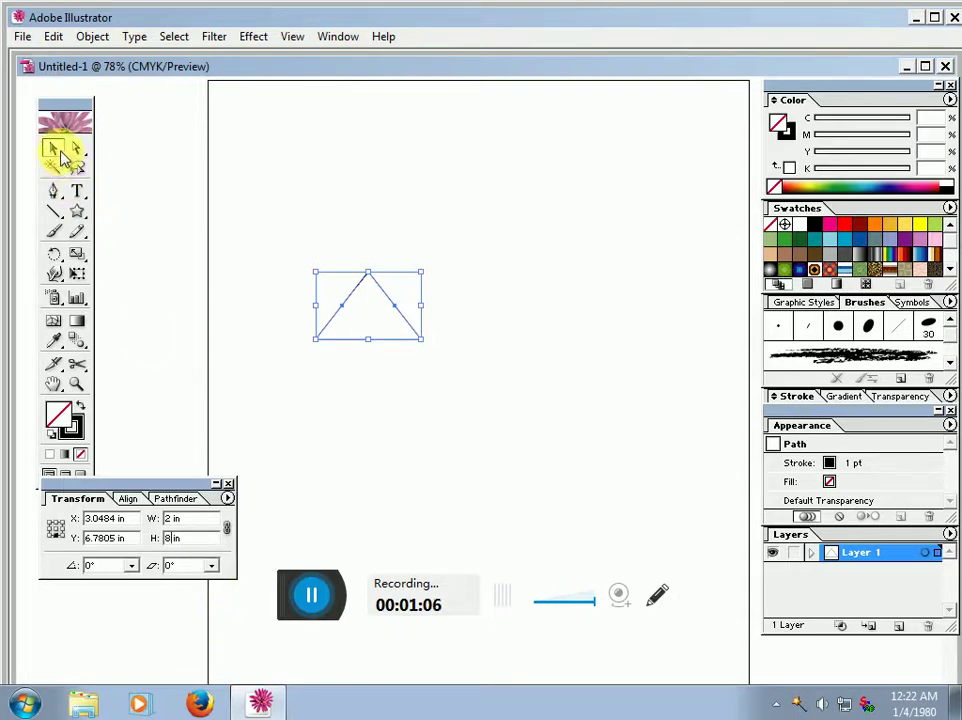
{"action": "key", "text": "Return"}
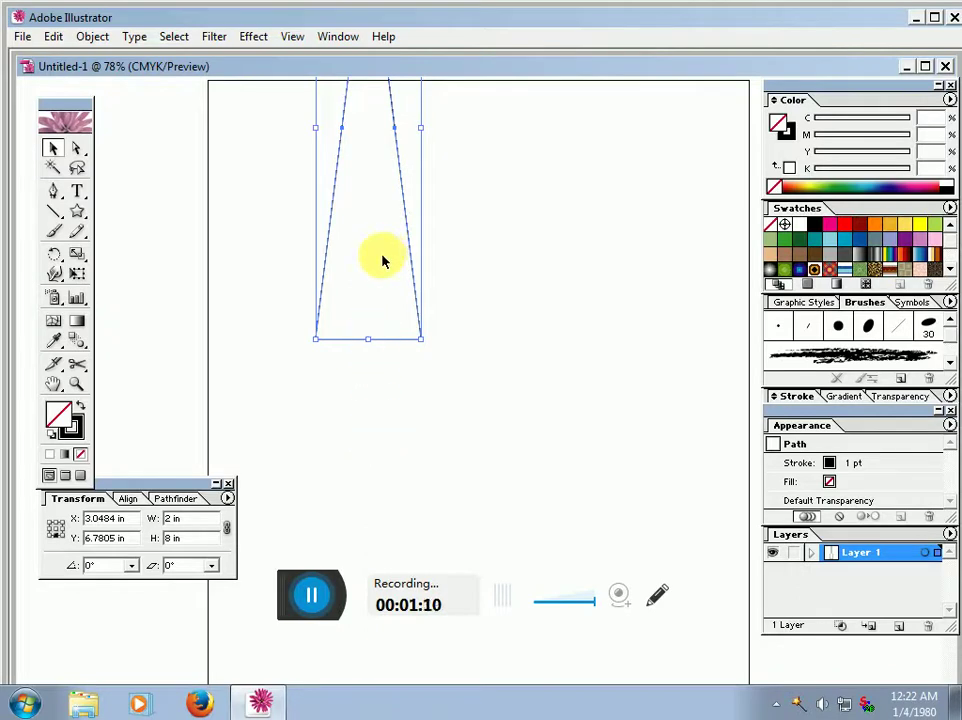
{"action": "mouse_move", "coordinate": [381, 251]}
{"action": "left_mouse_down"}
{"action": "mouse_move", "coordinate": [380, 325]}
{"action": "mouse_move", "coordinate": [391, 206]}
{"action": "mouse_move", "coordinate": [375, 360]}
{"action": "left_mouse_up"}
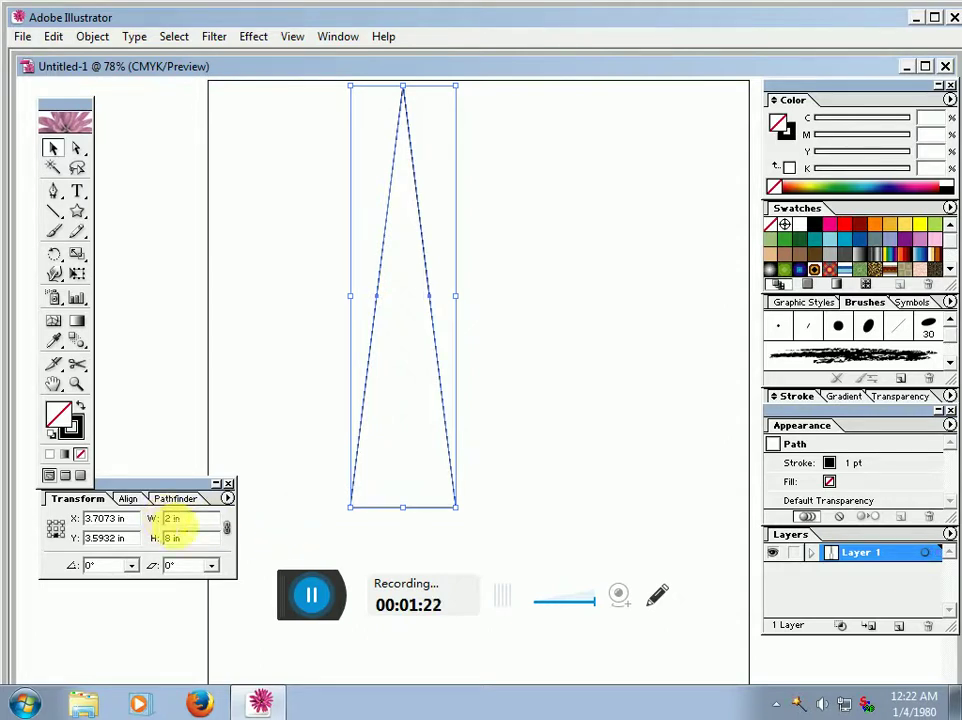
- Make spike copies sized 3 × 7 in and 4 × 6 in on the same base
{"action": "key", "text": "BackSpace"}
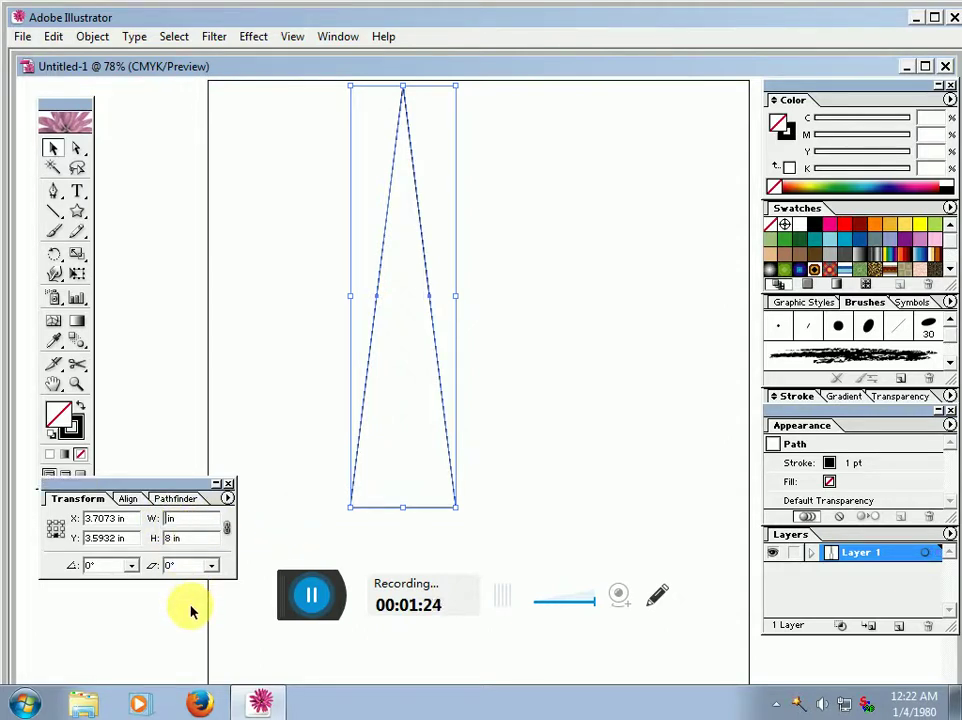
{"action": "type", "text": "3"}
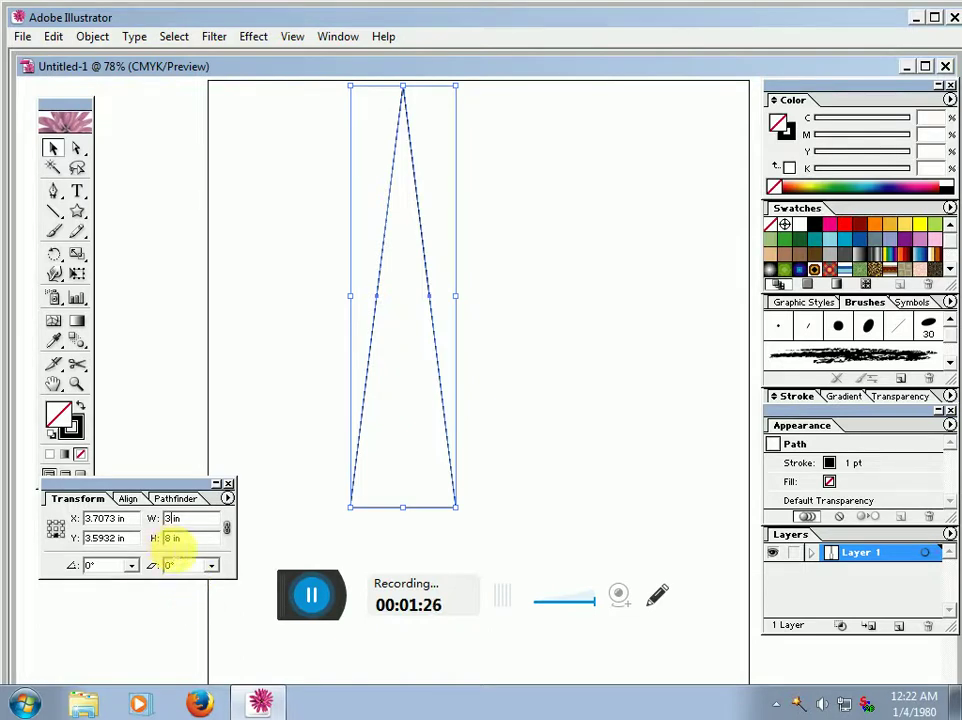
{"action": "left_click", "coordinate": [171, 538]}
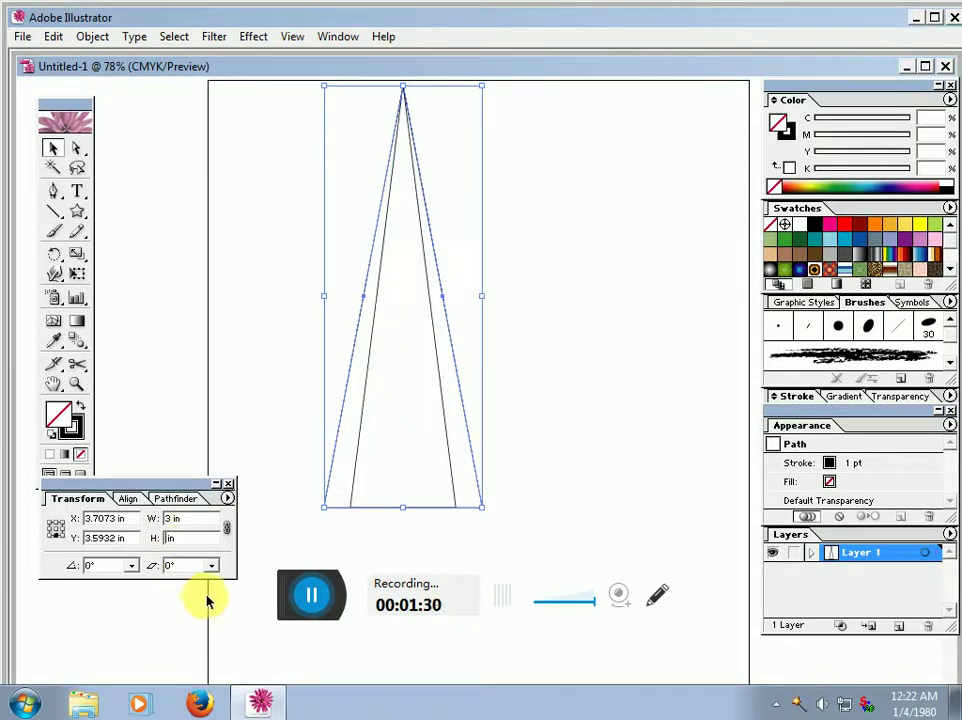
{"action": "type", "text": "7"}
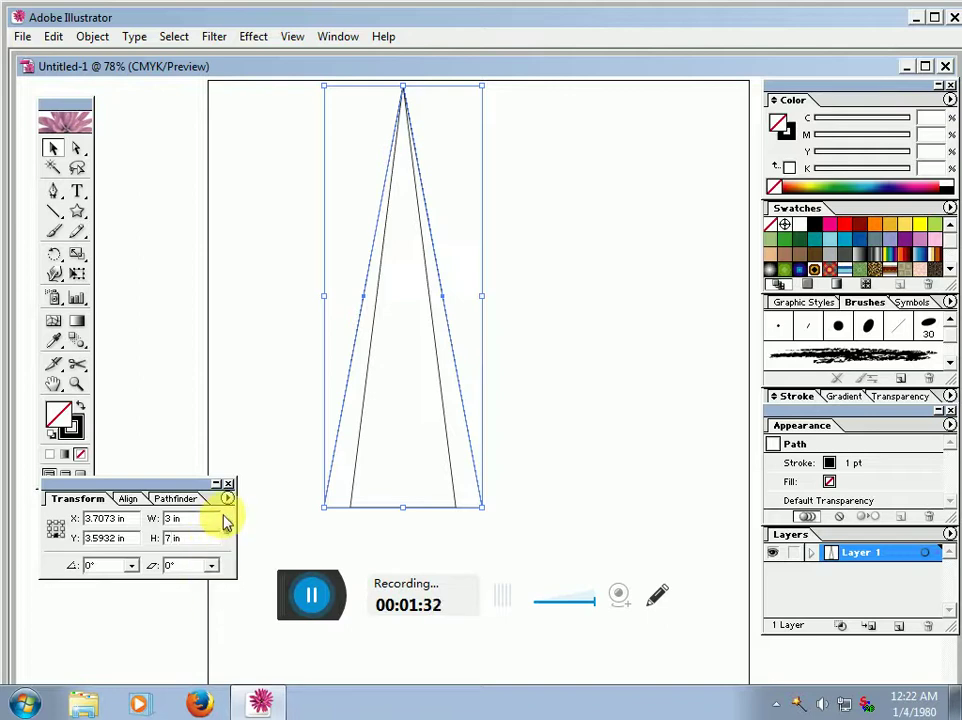
{"action": "left_click", "coordinate": [55, 150]}
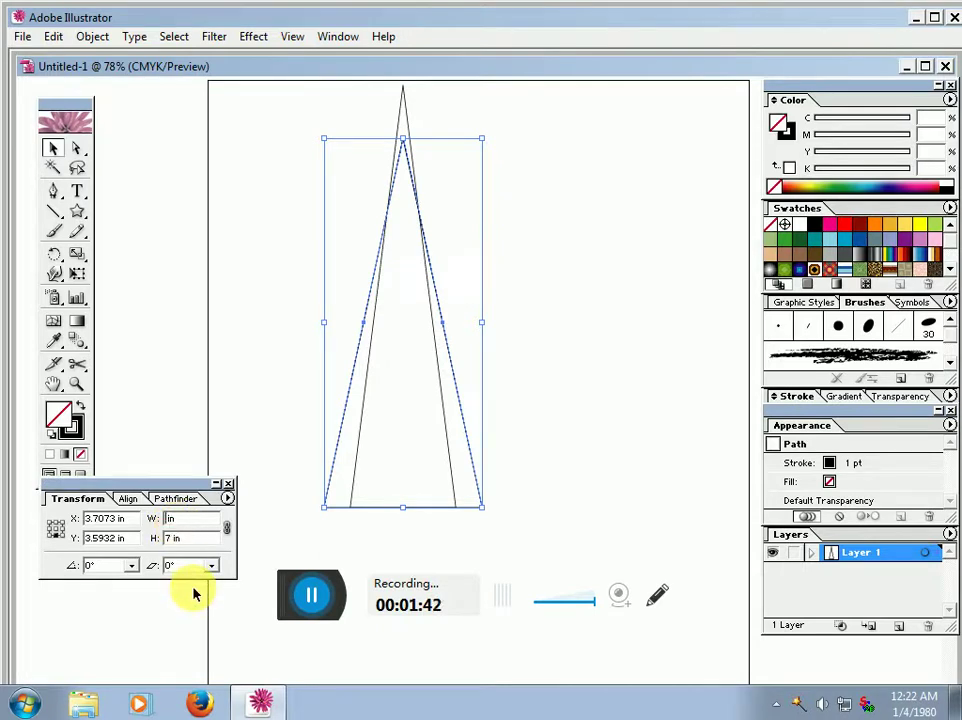
{"action": "type", "text": "4"}
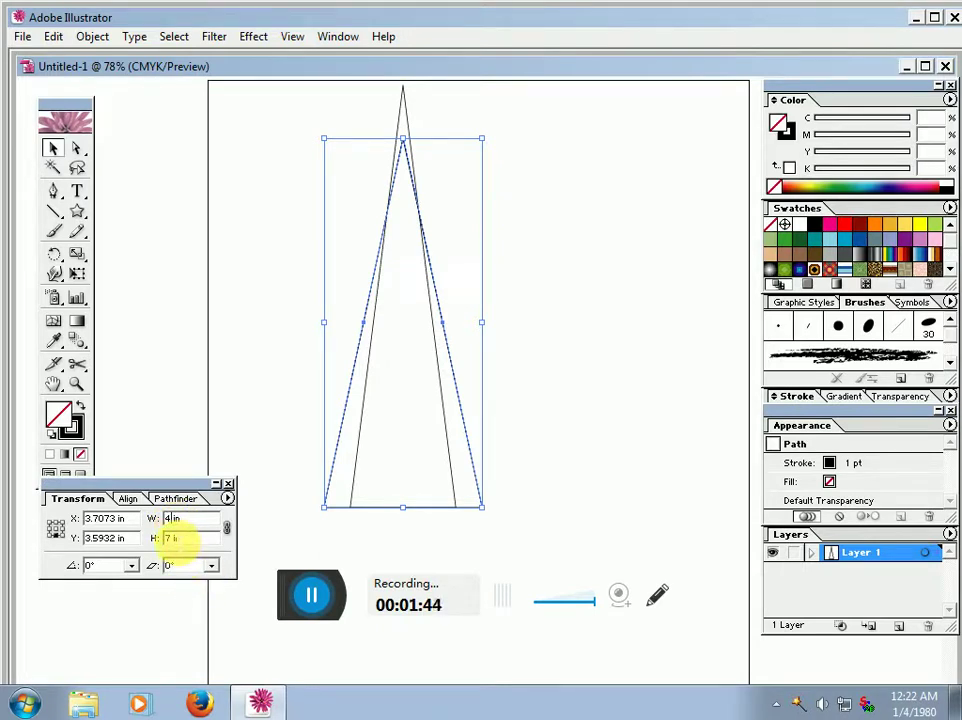
{"action": "key", "text": "Return"}
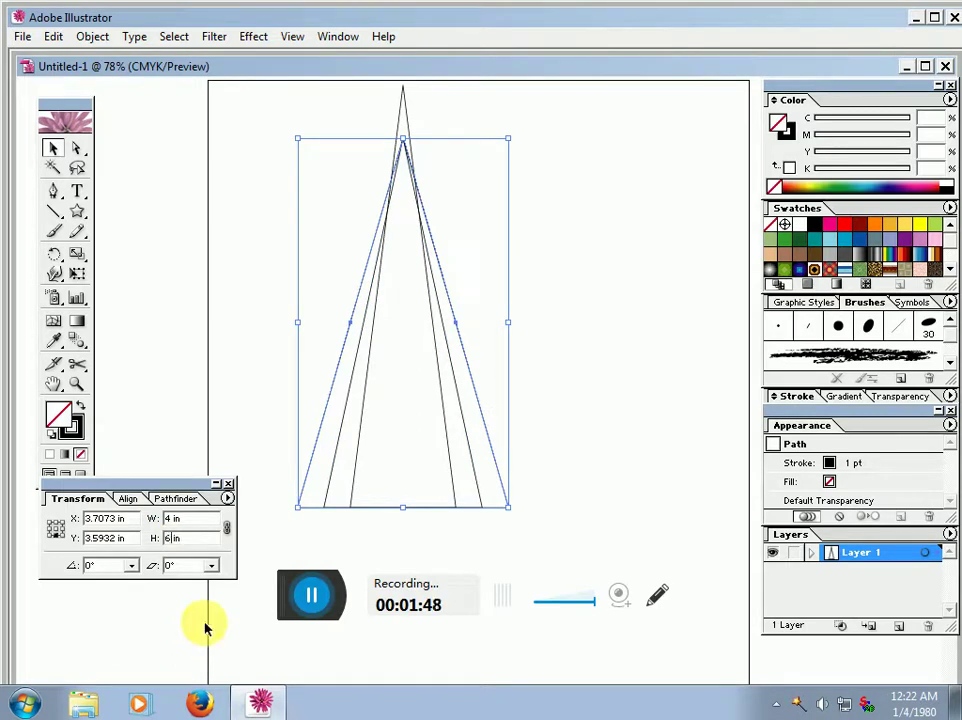
{"action": "type", "text": "6"}
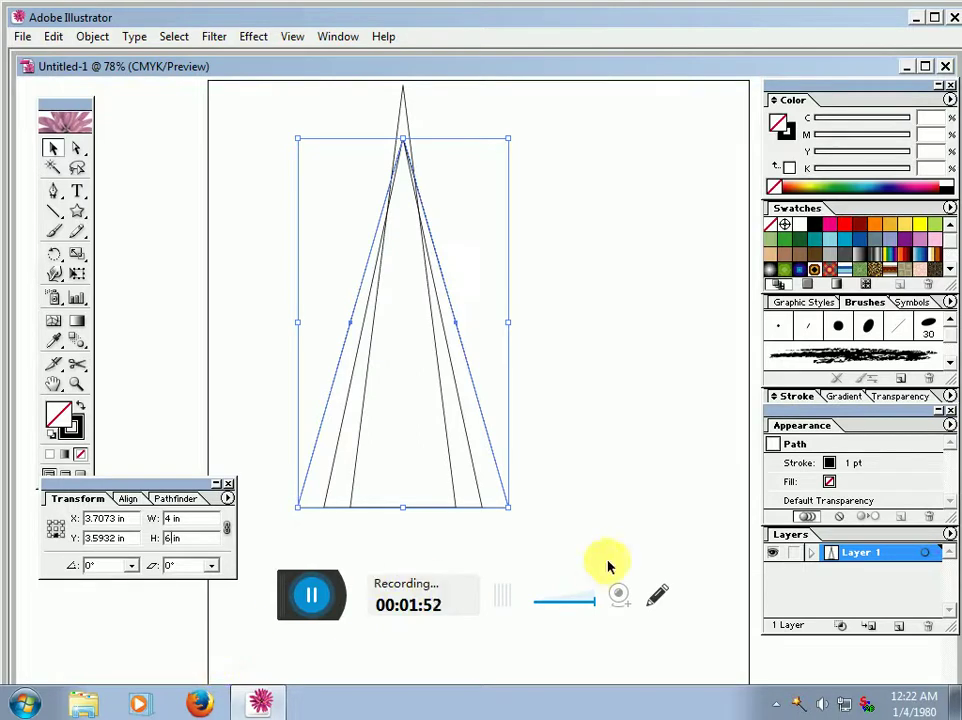
- Apply the 6 in height, then size another triangle copy to 5 × 5 in
{"action": "left_click", "coordinate": [60, 150]}
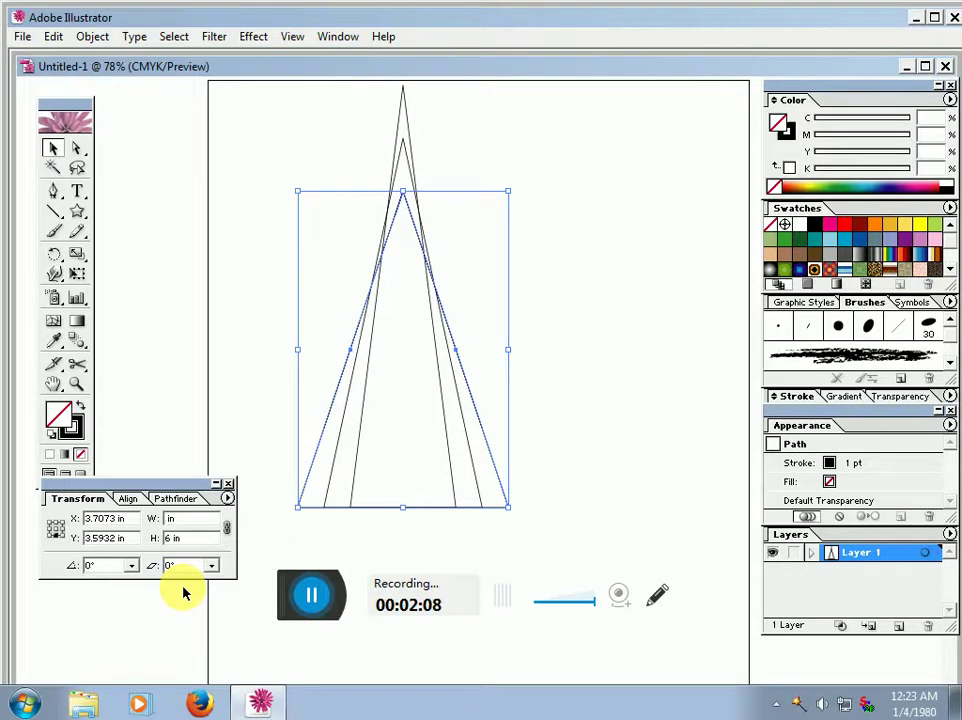
{"action": "type", "text": "5"}
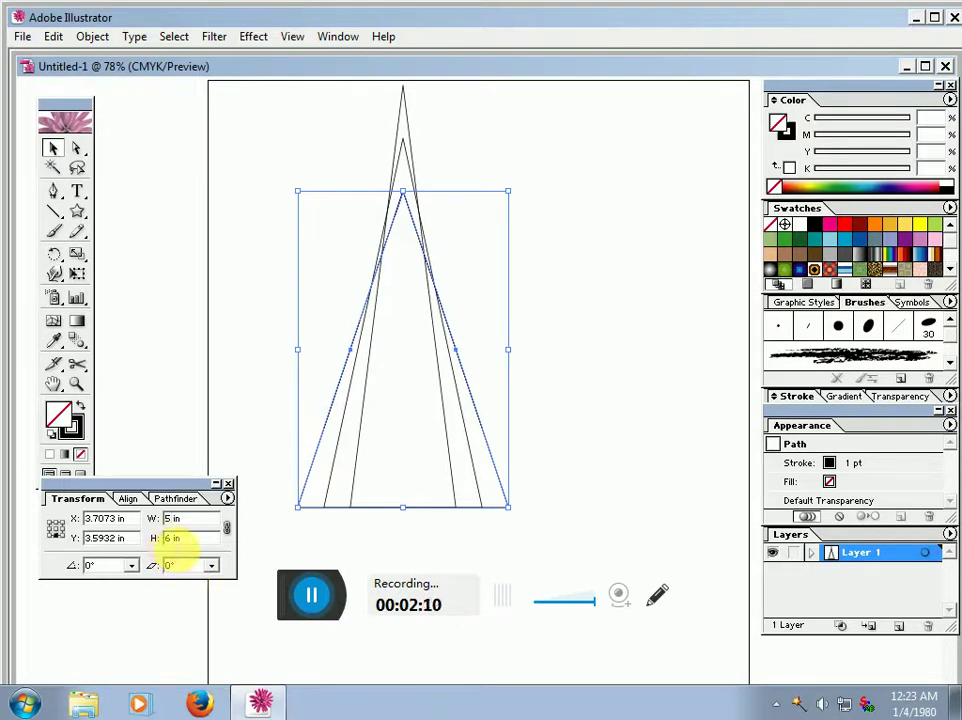
{"action": "left_click", "coordinate": [172, 538]}
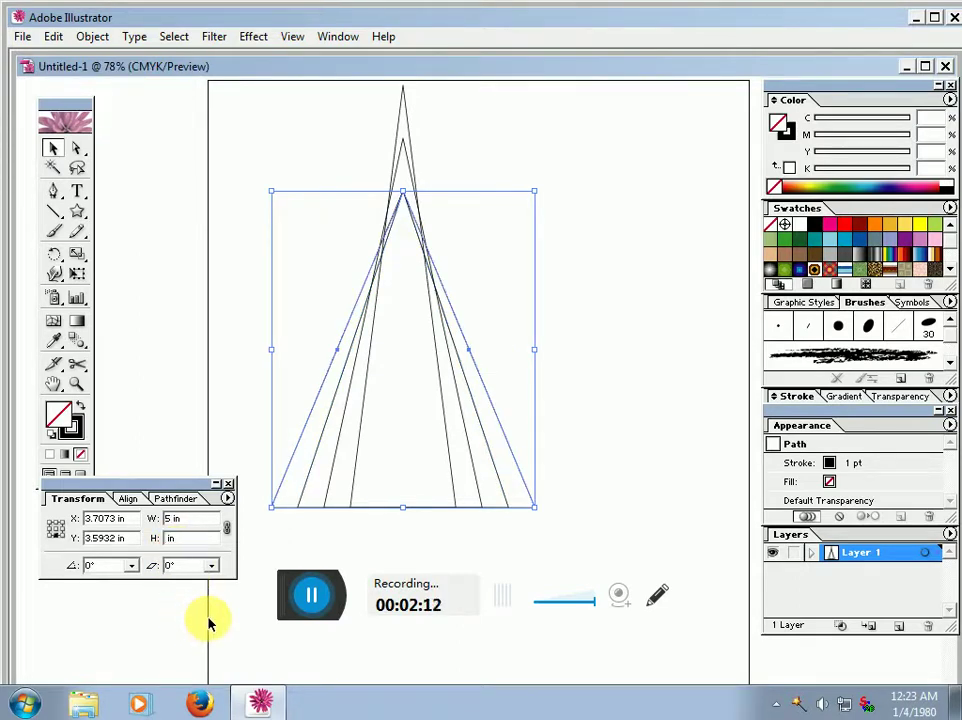
{"action": "type", "text": "5"}
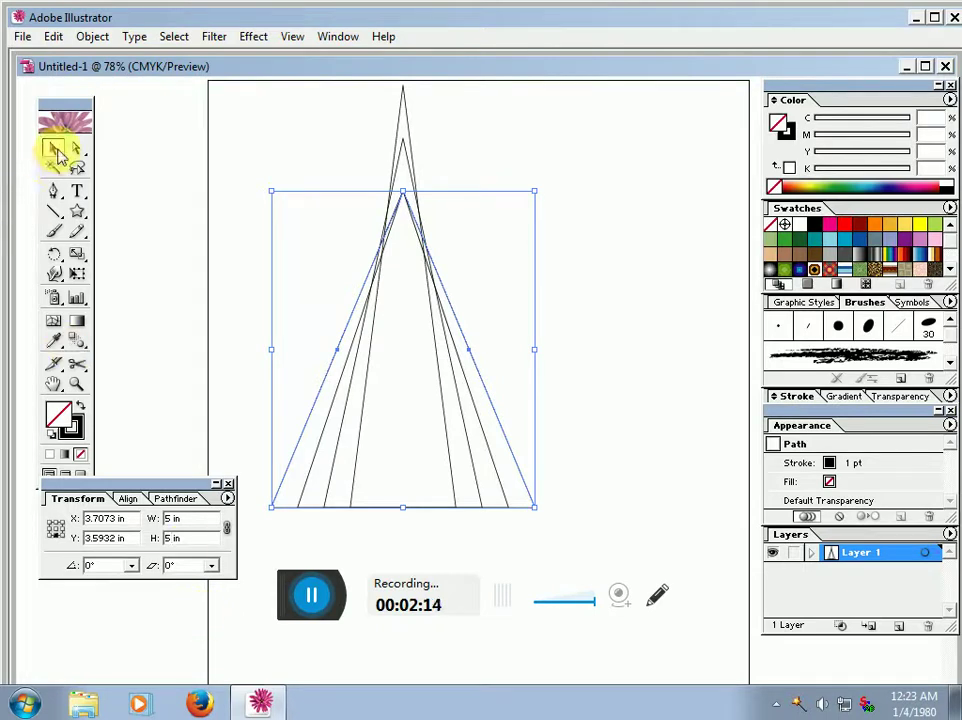
{"action": "left_click", "coordinate": [55, 151]}
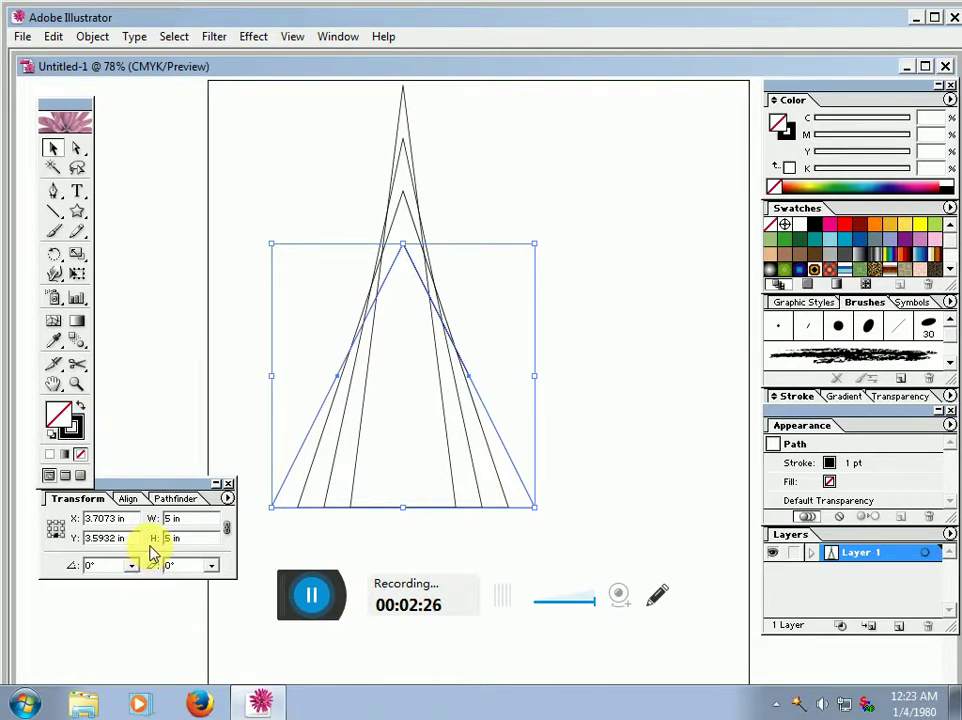
- Size a triangle copy to 4 in wide by 6 in tall
{"action": "left_click", "coordinate": [175, 518]}
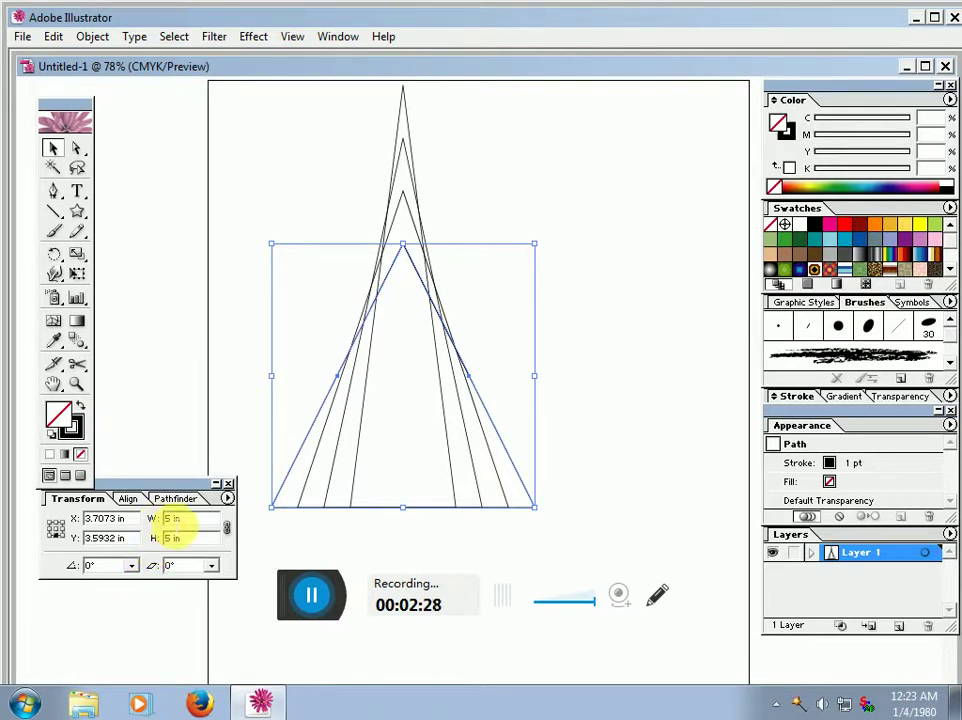
{"action": "left_click", "coordinate": [177, 518]}
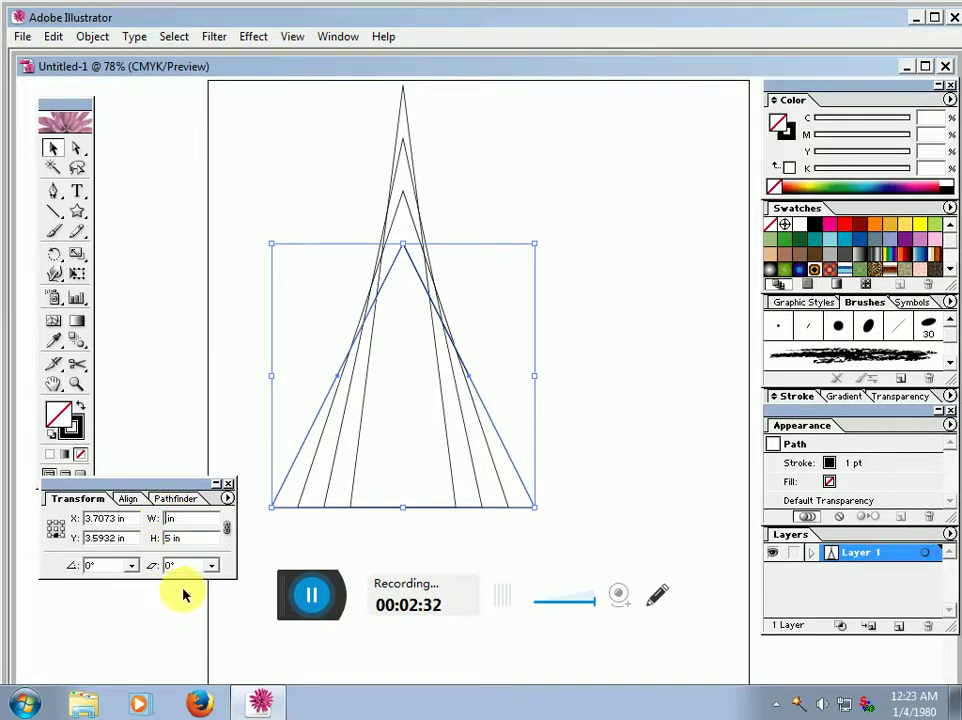
{"action": "type", "text": "4"}
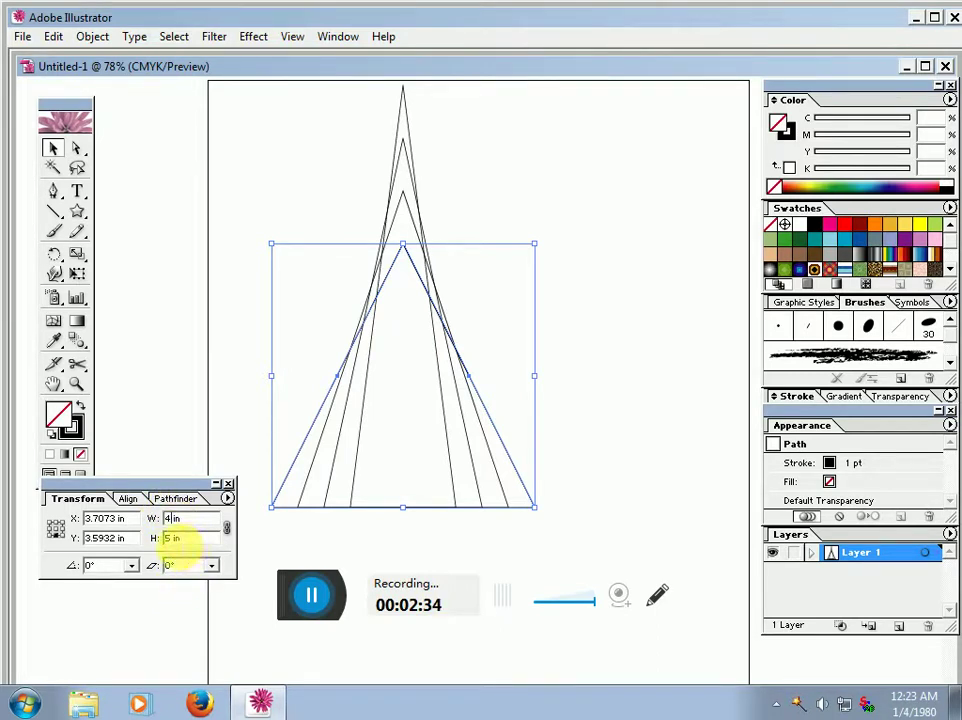
{"action": "key", "text": "BackSpace"}
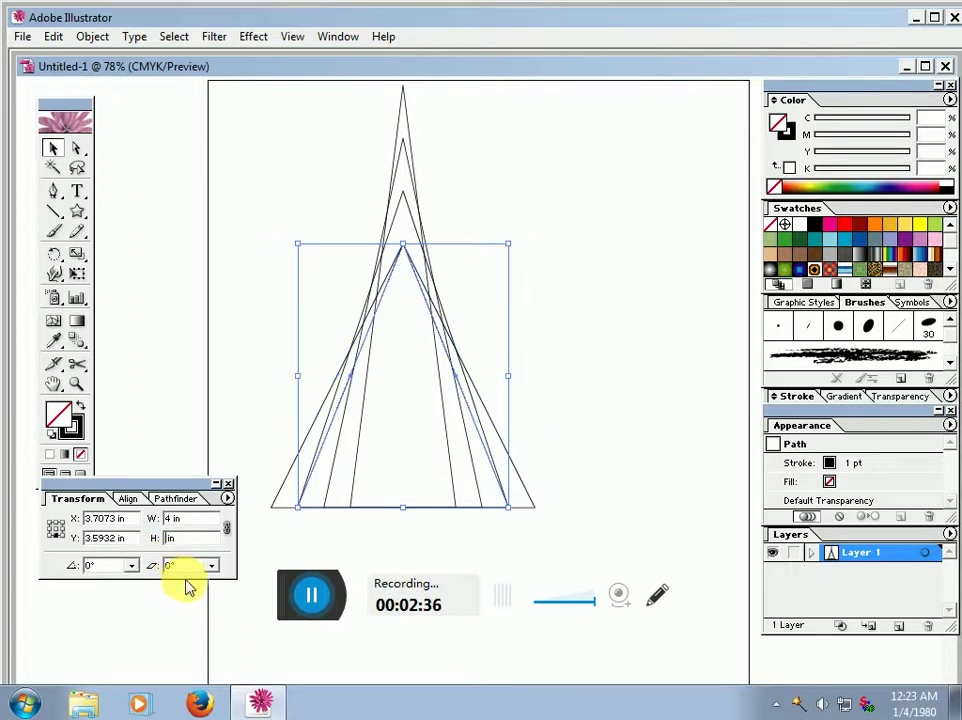
{"action": "type", "text": "6"}
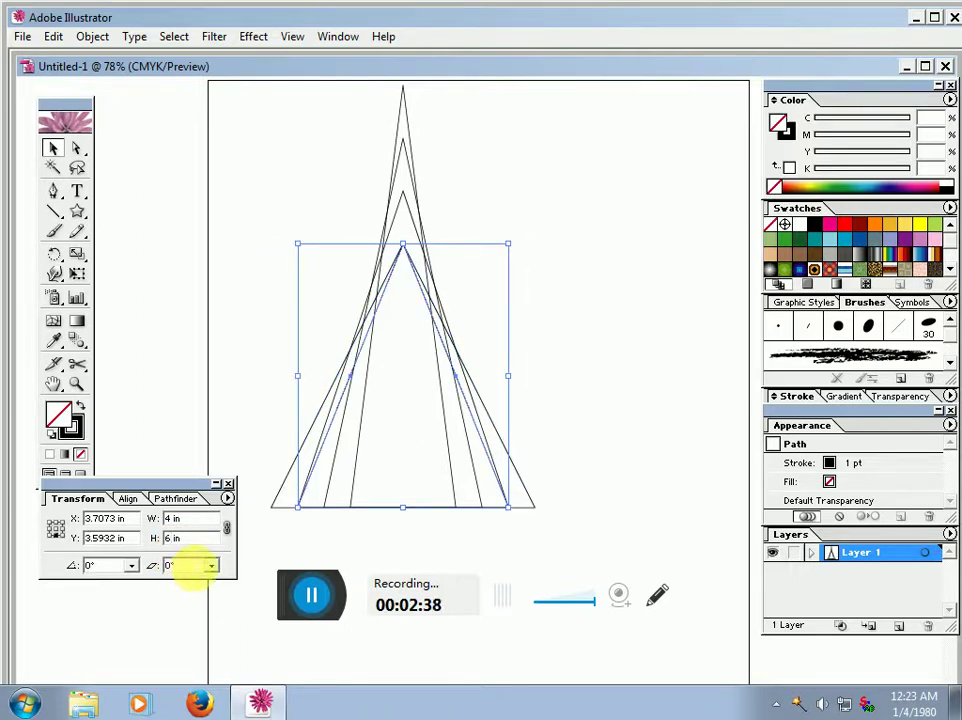
{"action": "left_click", "coordinate": [53, 147]}
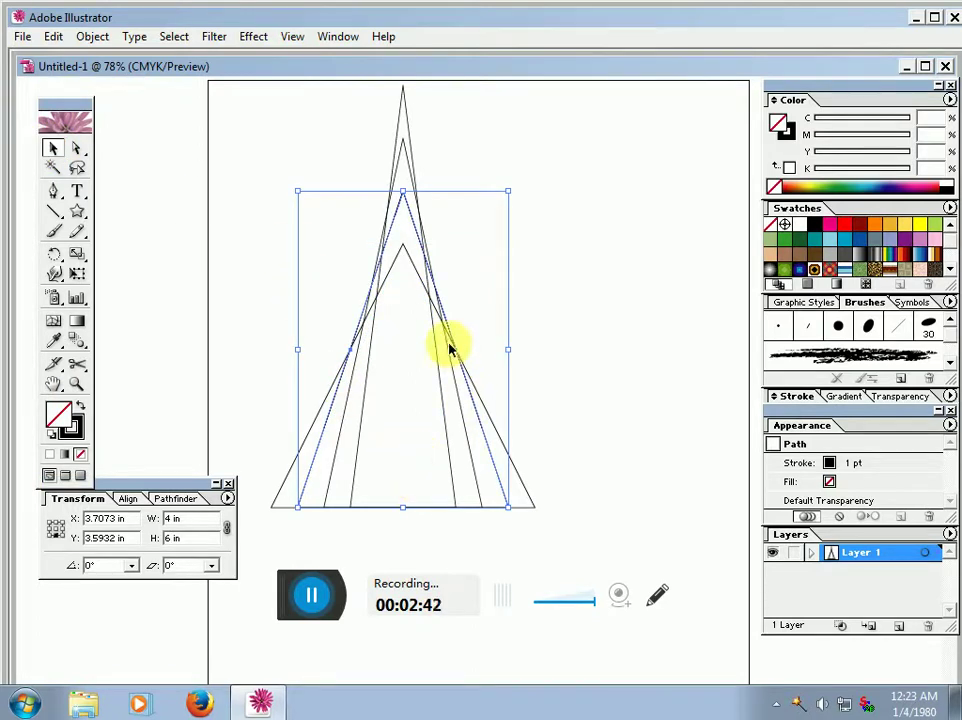
- Select the 5 × 5 and 4 × 6 in triangles and re-enter a 5 in size
{"action": "left_click", "coordinate": [420, 281]}
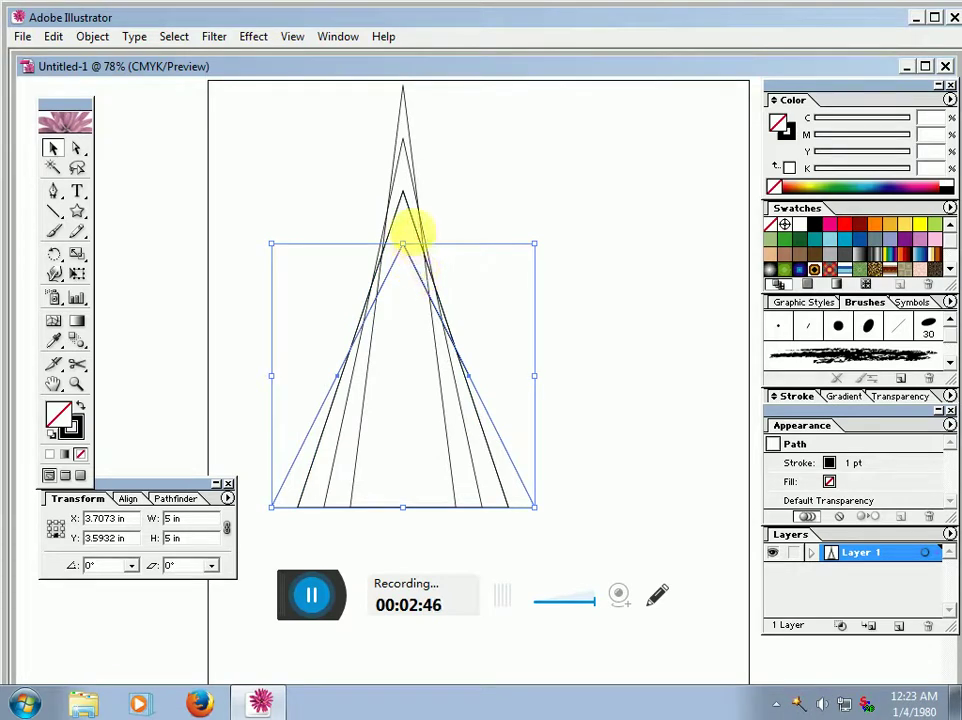
{"action": "left_click", "coordinate": [410, 220]}
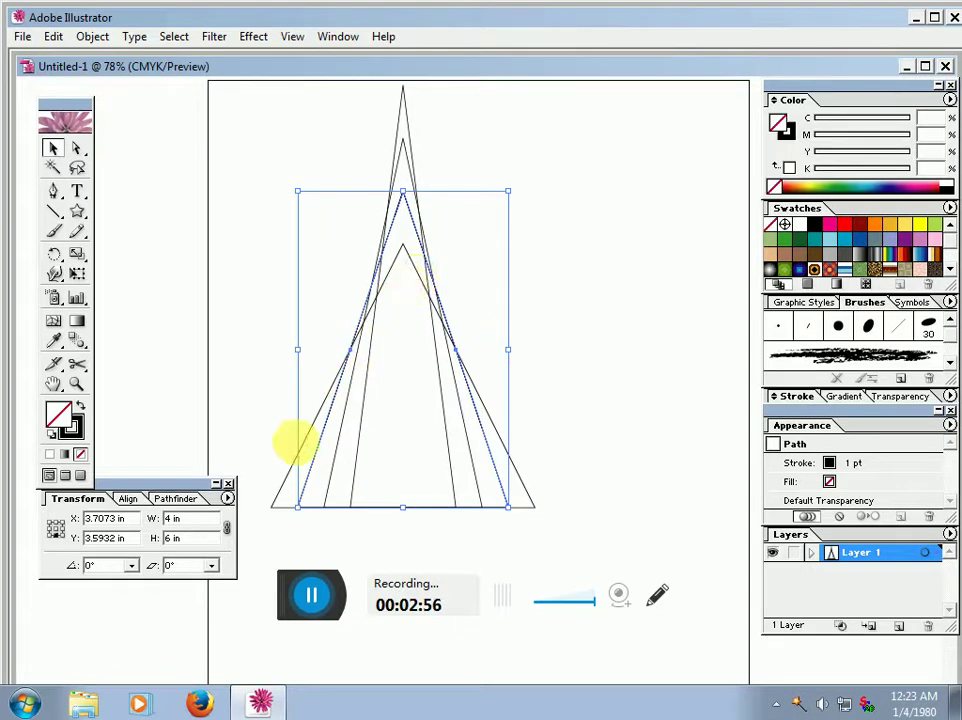
{"action": "double_click", "coordinate": [172, 519]}
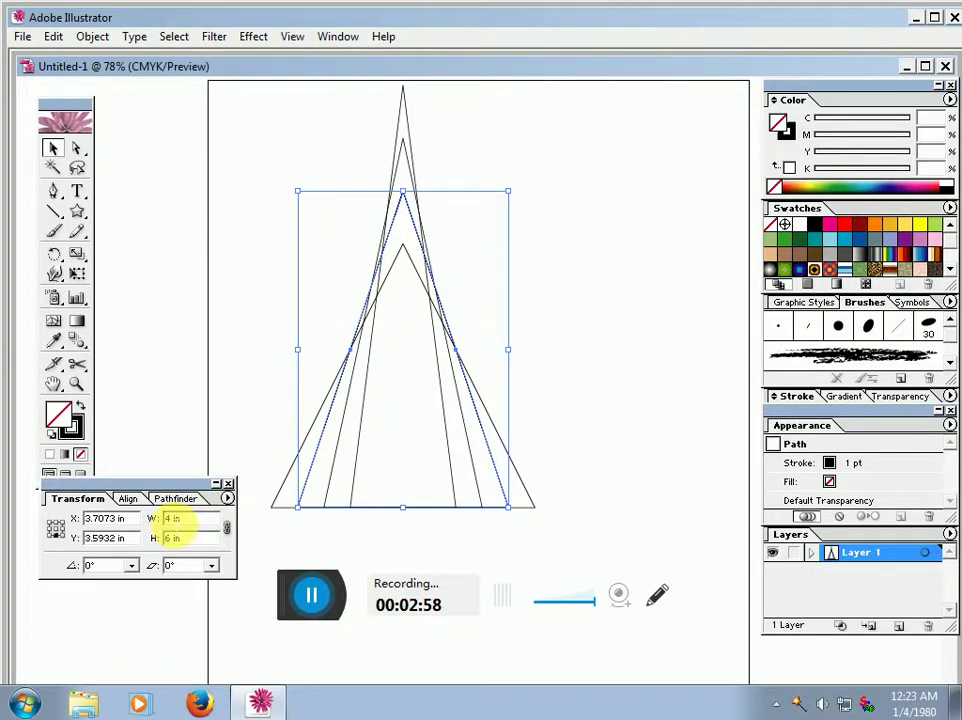
{"action": "key", "text": "Tab"}
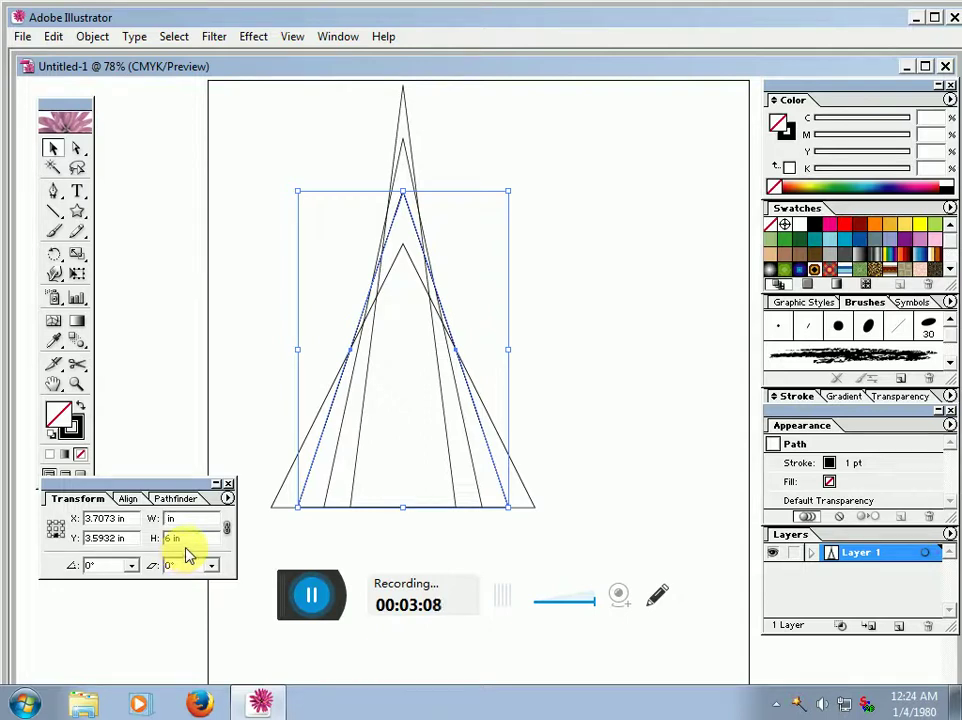
{"action": "type", "text": "5"}
{"action": "key", "text": "Return"}
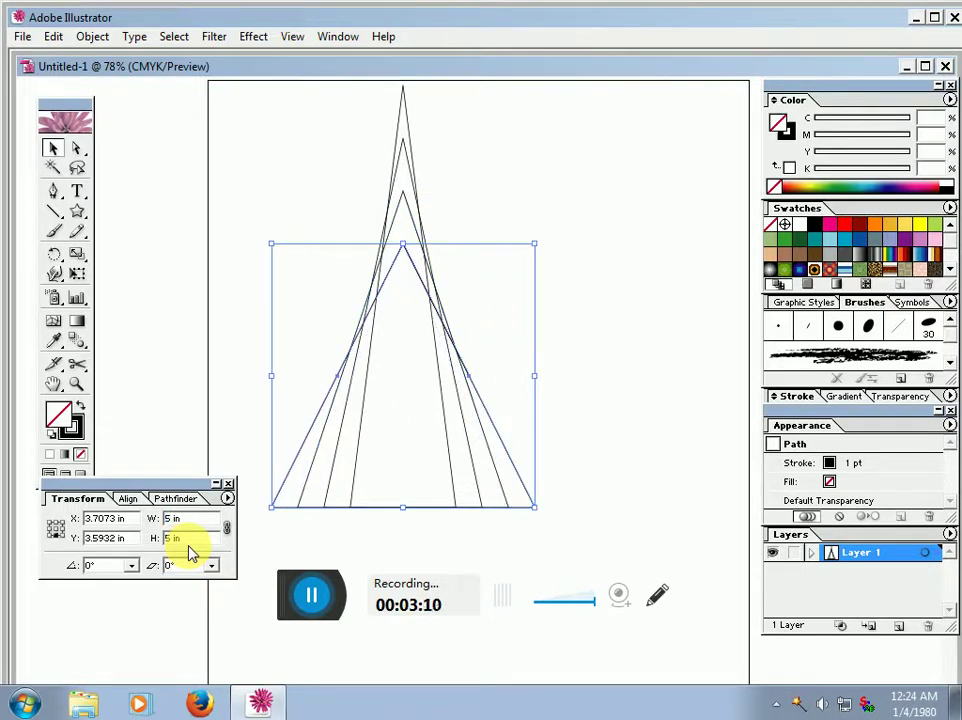
{"action": "key", "text": "shift+Tab"}
{"action": "key", "text": "Tab"}
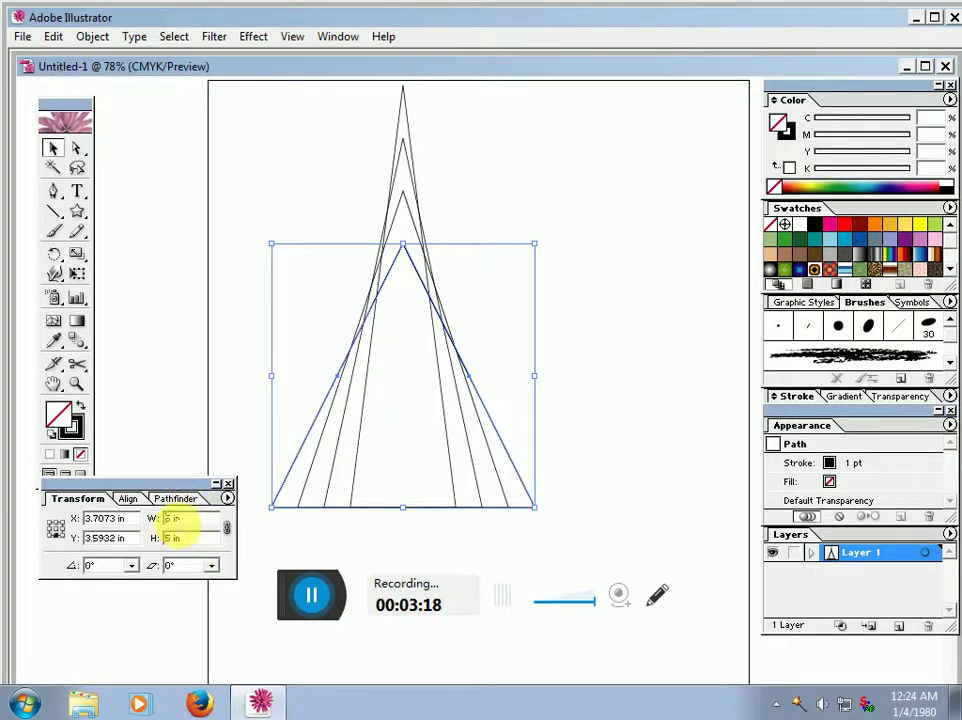
- Resize a triangle copy to 7 in wide by 4 in tall
{"action": "left_click", "coordinate": [178, 565]}
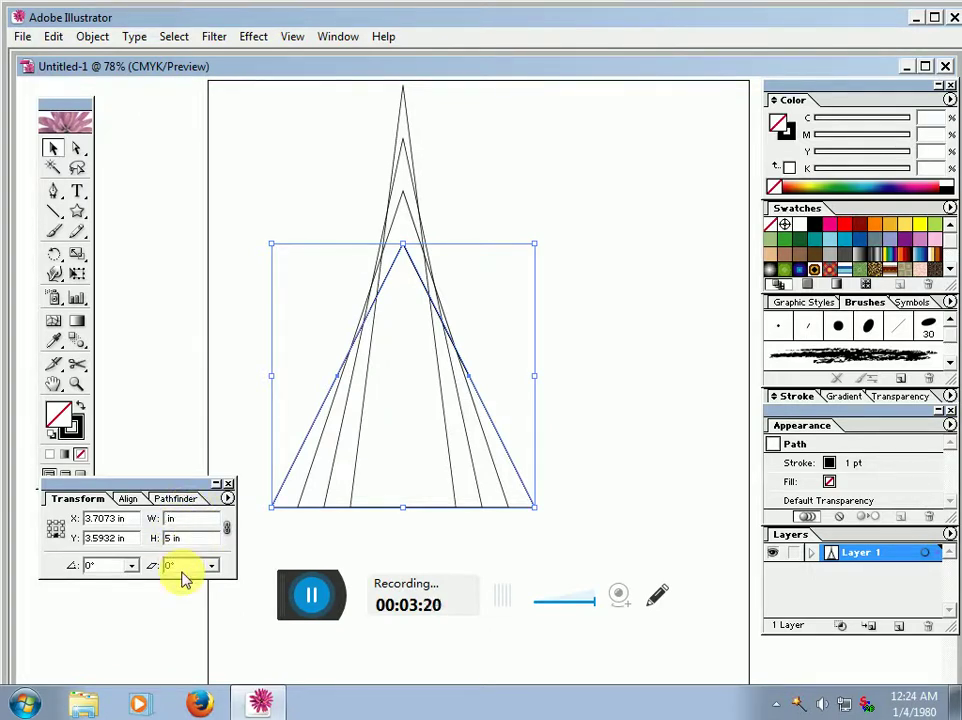
{"action": "type", "text": "6"}
{"action": "key", "text": "Tab"}
{"action": "left_click", "coordinate": [180, 539]}
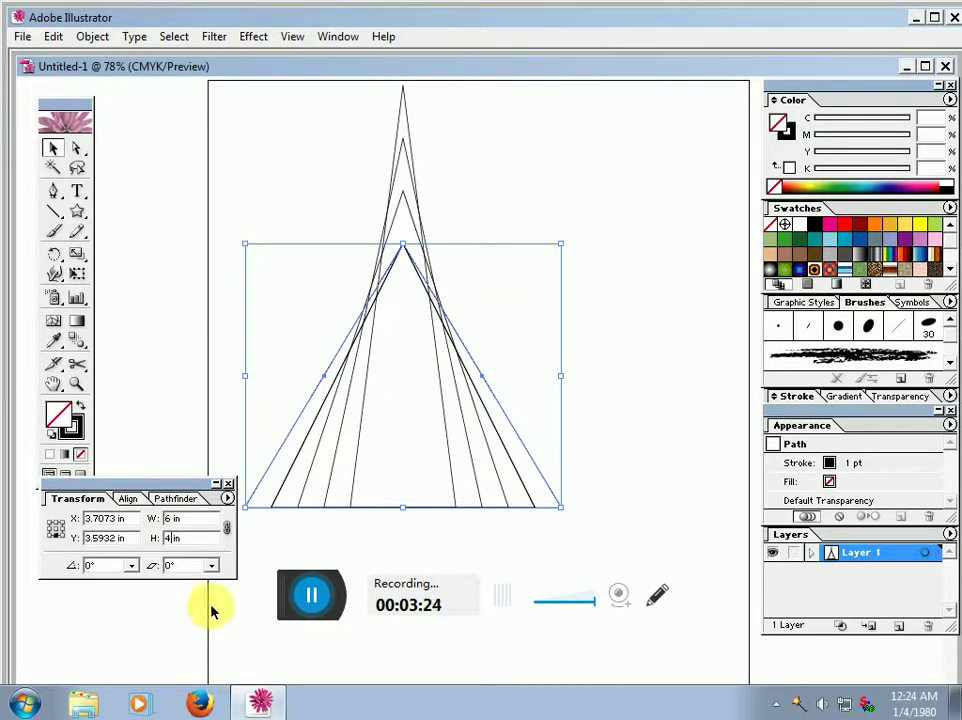
{"action": "type", "text": "4"}
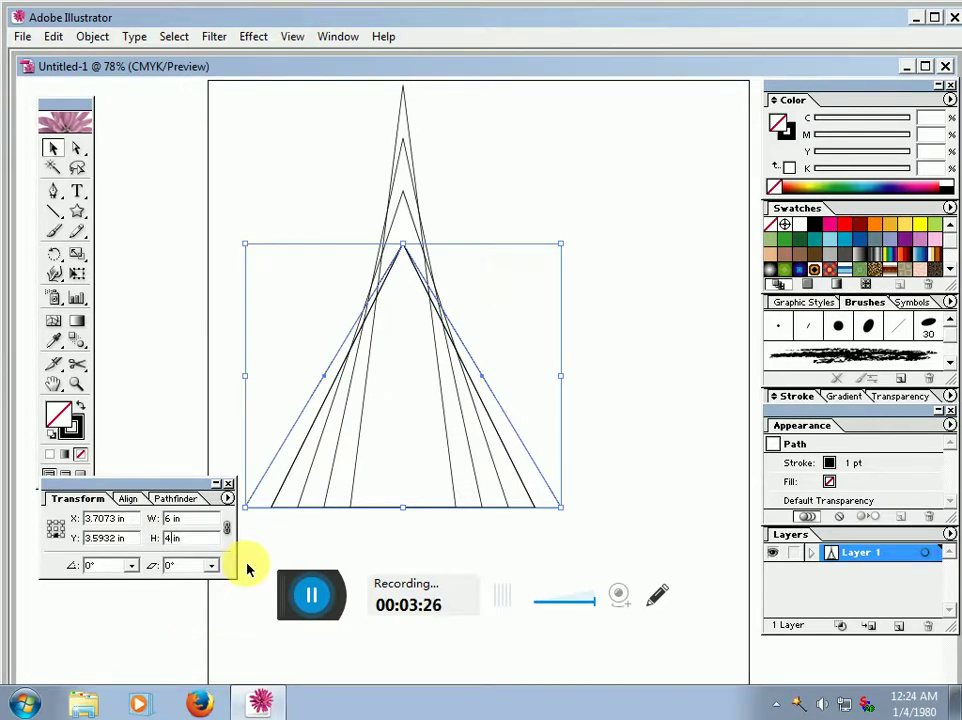
{"action": "type", "text": "5"}
{"action": "key", "text": "Tab"}
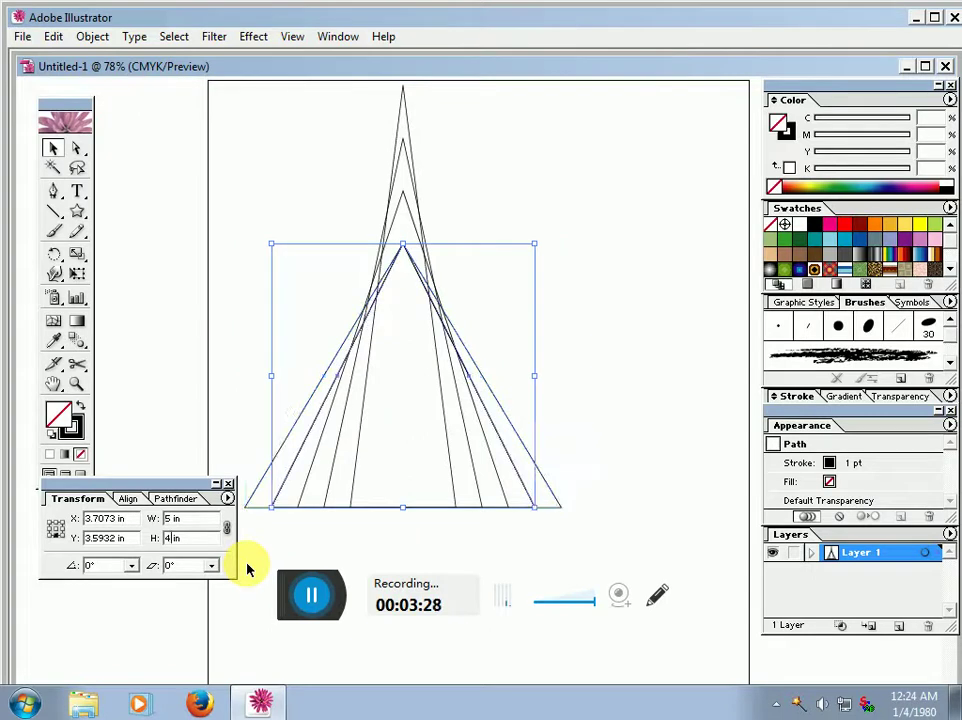
{"action": "left_click", "coordinate": [172, 528]}
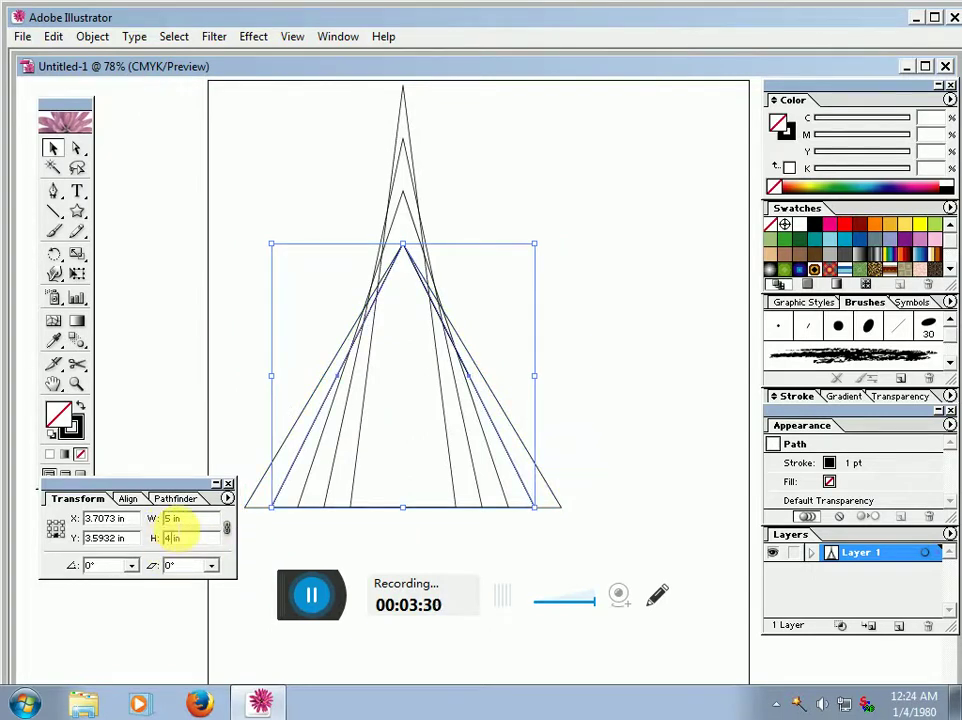
{"action": "key", "text": "Return"}
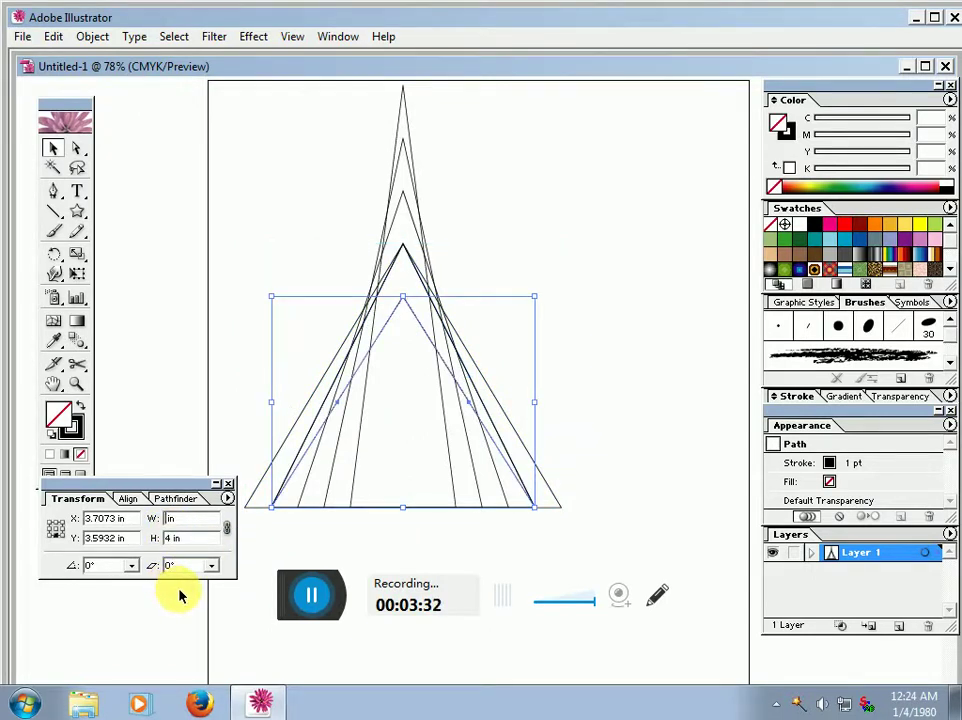
{"action": "type", "text": "7"}
{"action": "key", "text": "Tab"}
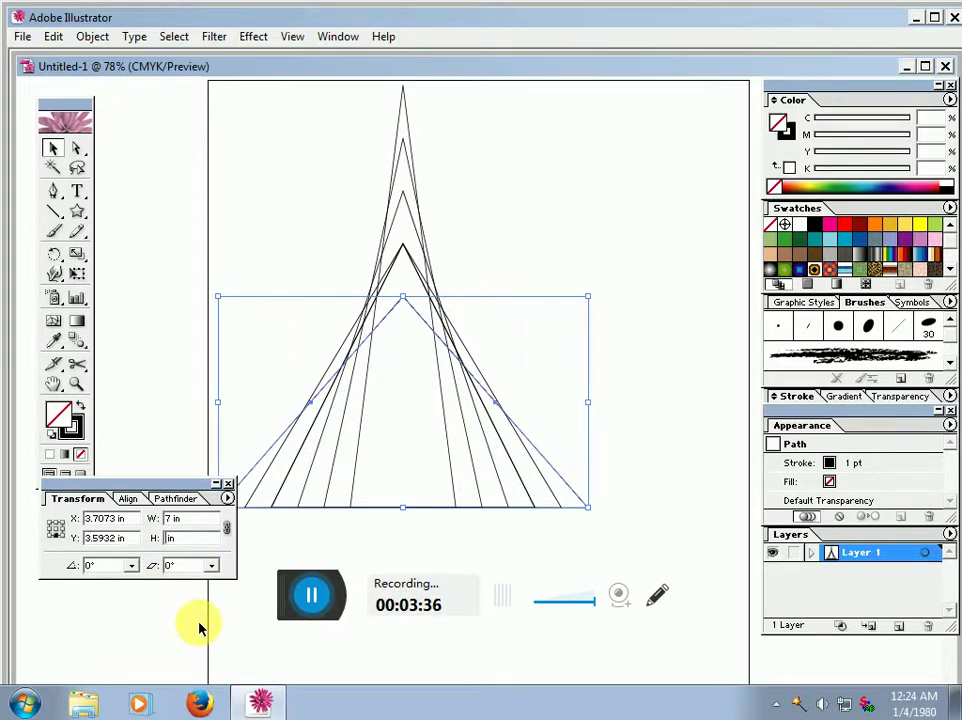
{"action": "type", "text": "3"}
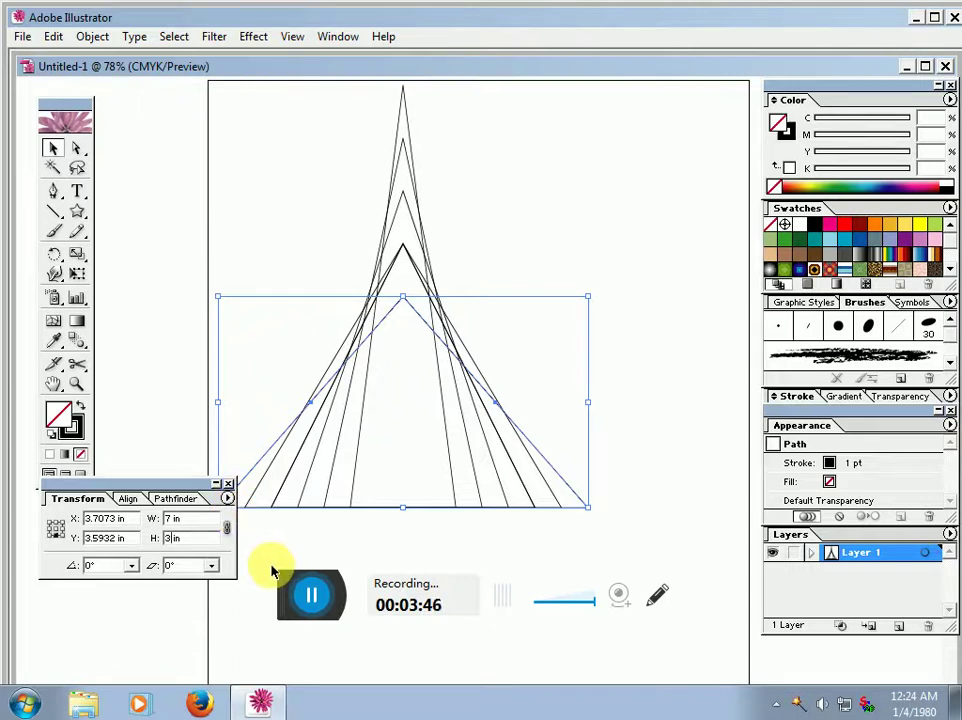
{"action": "key", "text": "Return"}
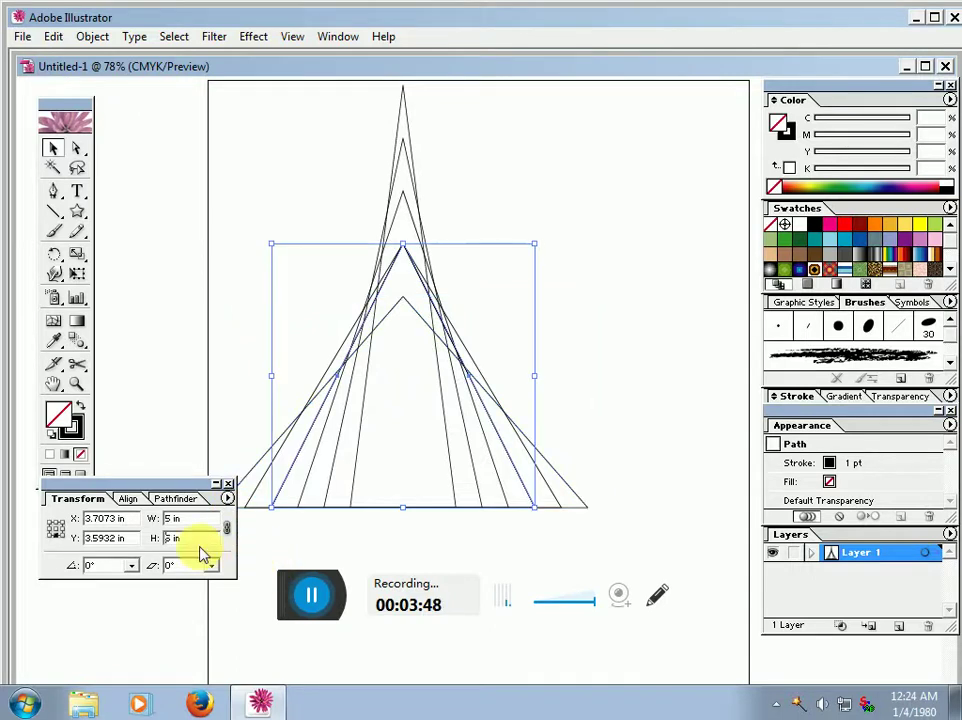
- Flatten another triangle copy to 8 in wide by 2 in tall
{"action": "left_click", "coordinate": [180, 555]}
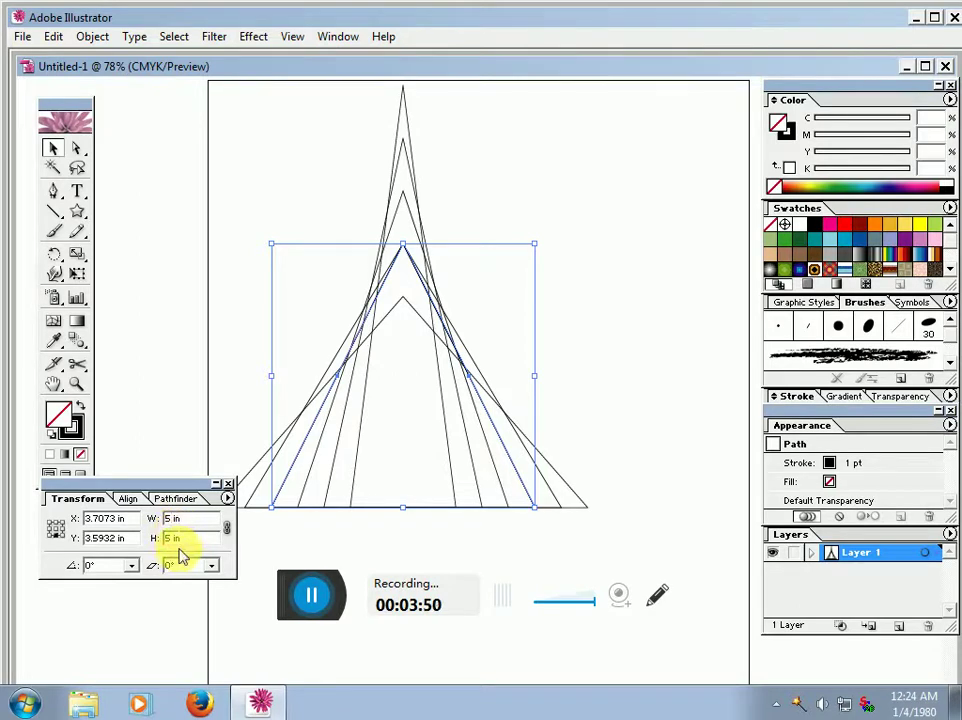
{"action": "type", "text": "8"}
{"action": "left_click", "coordinate": [172, 538]}
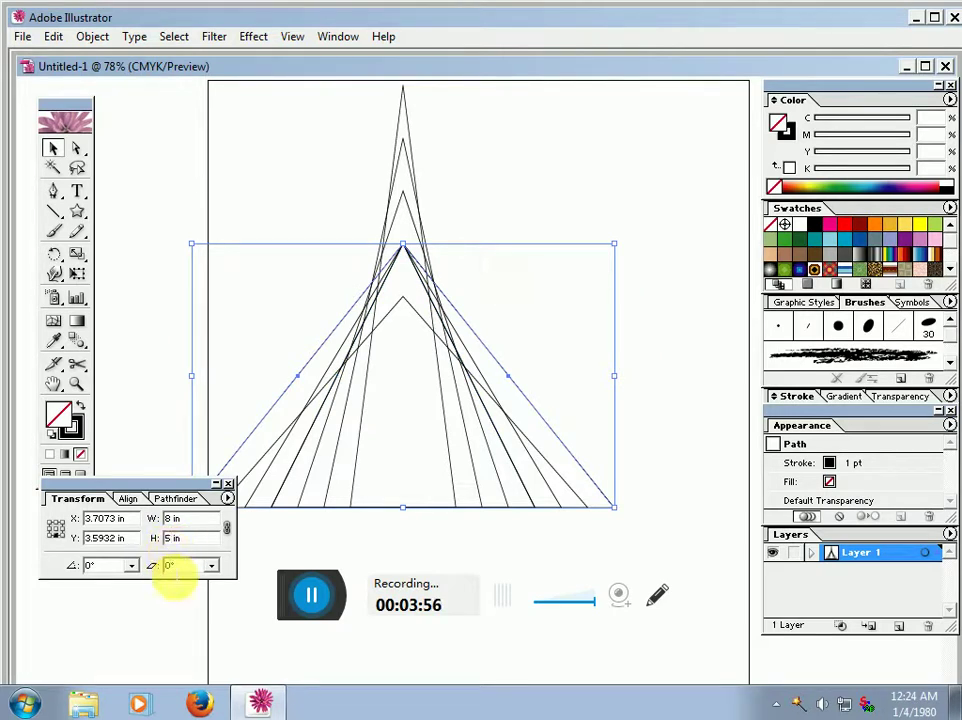
{"action": "key", "text": "BackSpace"}
{"action": "type", "text": "2"}
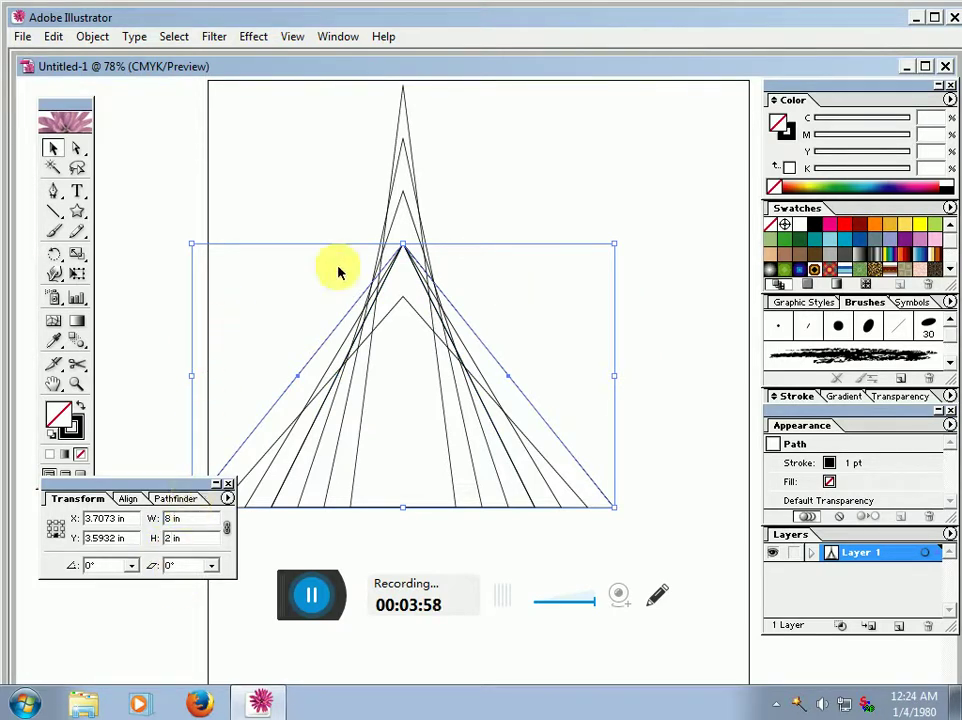
{"action": "left_click", "coordinate": [320, 188]}
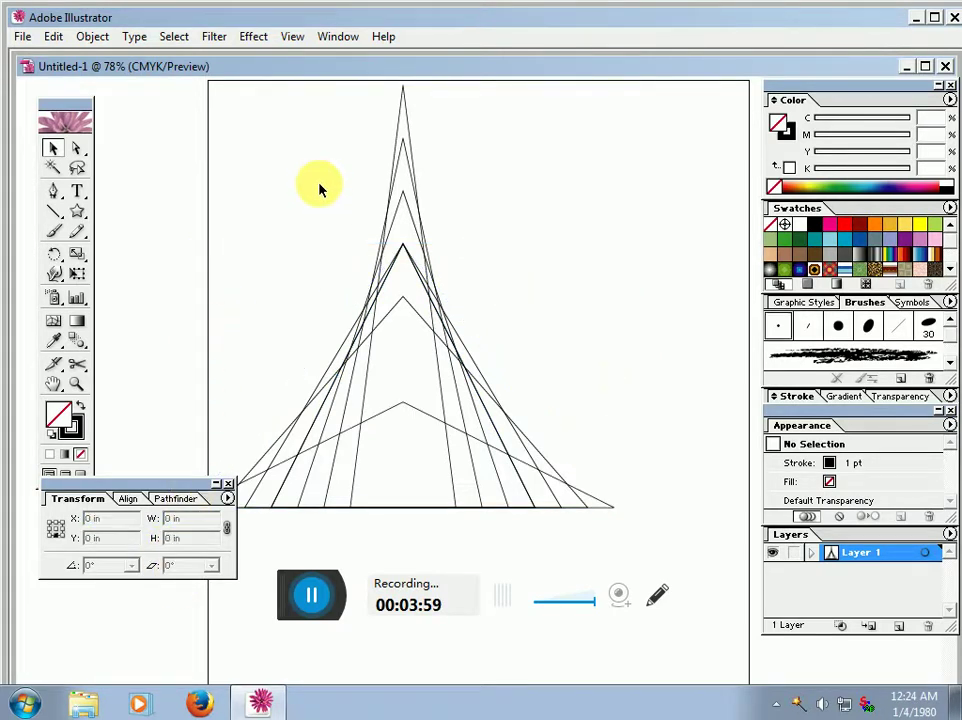
- Select the 8 × 2 and 7 × 4 in triangles to check them, then deselect
{"action": "left_click", "coordinate": [405, 404]}
{"action": "left_click", "coordinate": [448, 277]}
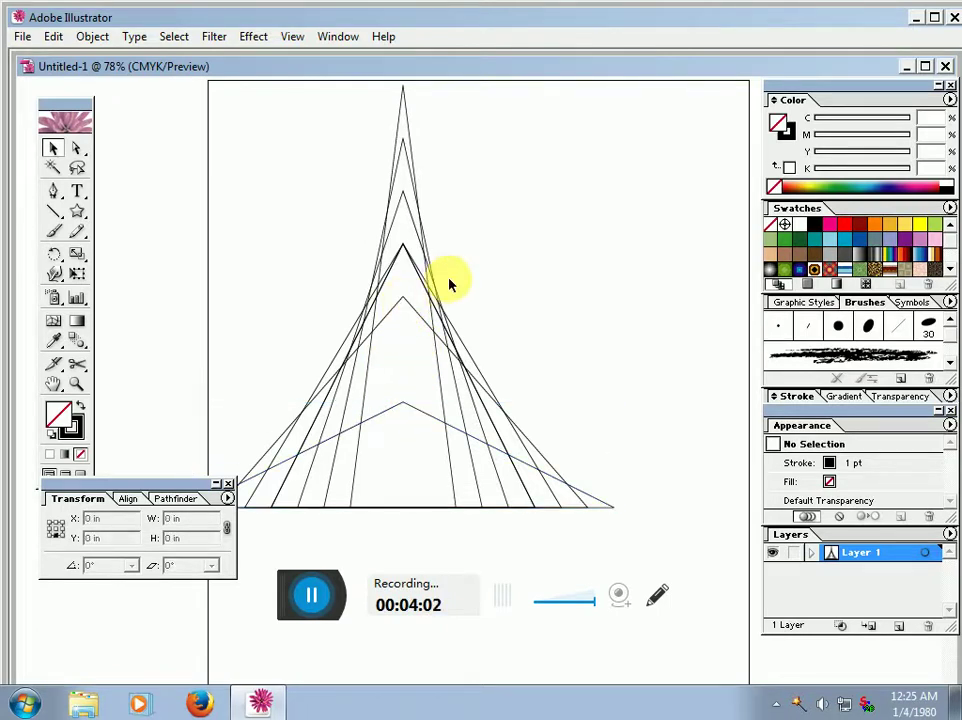
{"action": "left_click", "coordinate": [421, 322]}
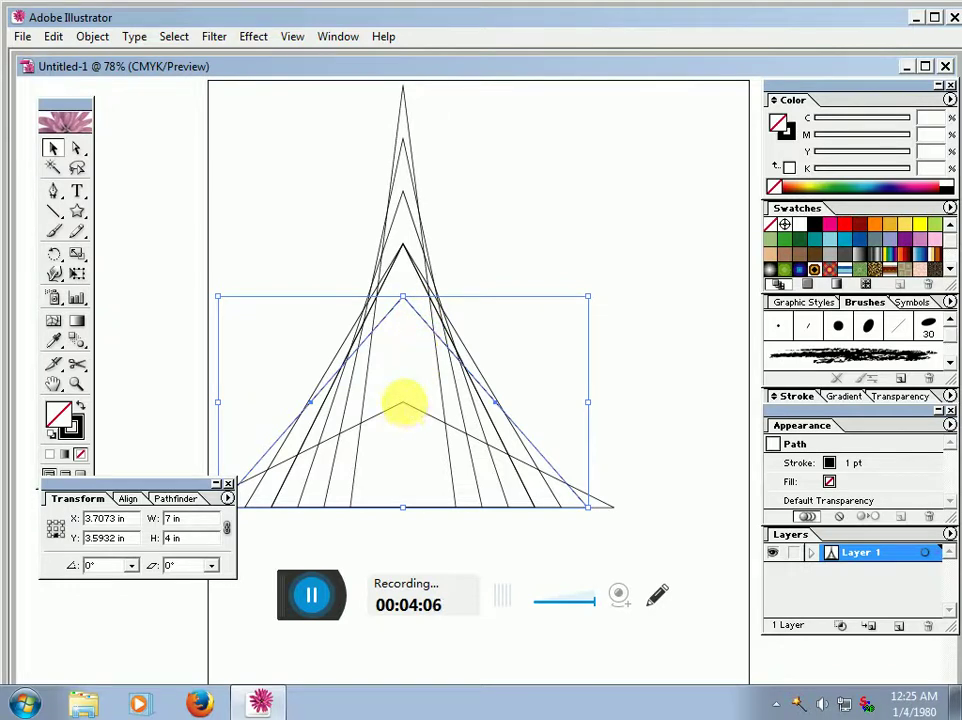
{"action": "left_click", "coordinate": [403, 402]}
{"action": "left_click", "coordinate": [537, 350]}
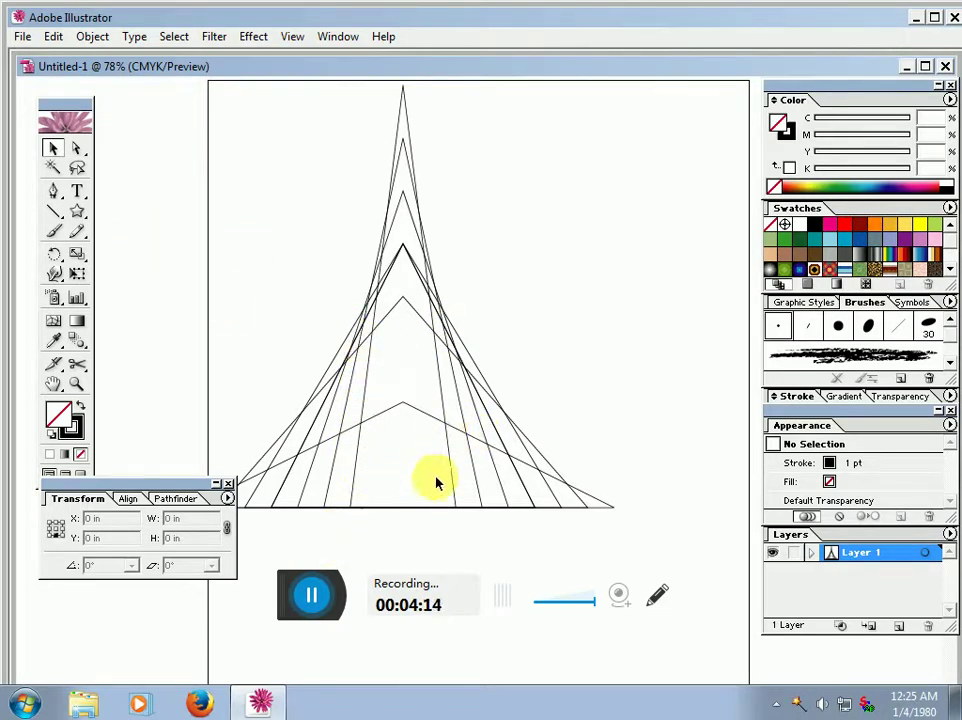
- Give the flattest triangle a linear gradient and make its end stop red in CMYK
{"action": "left_click", "coordinate": [613, 508]}
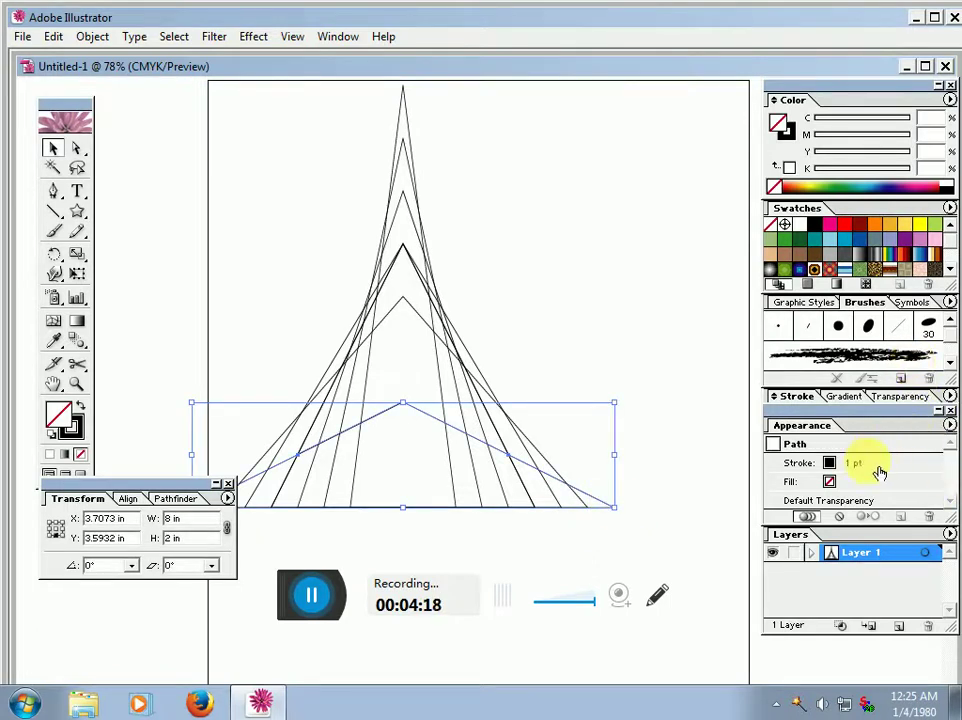
{"action": "left_click", "coordinate": [855, 397]}
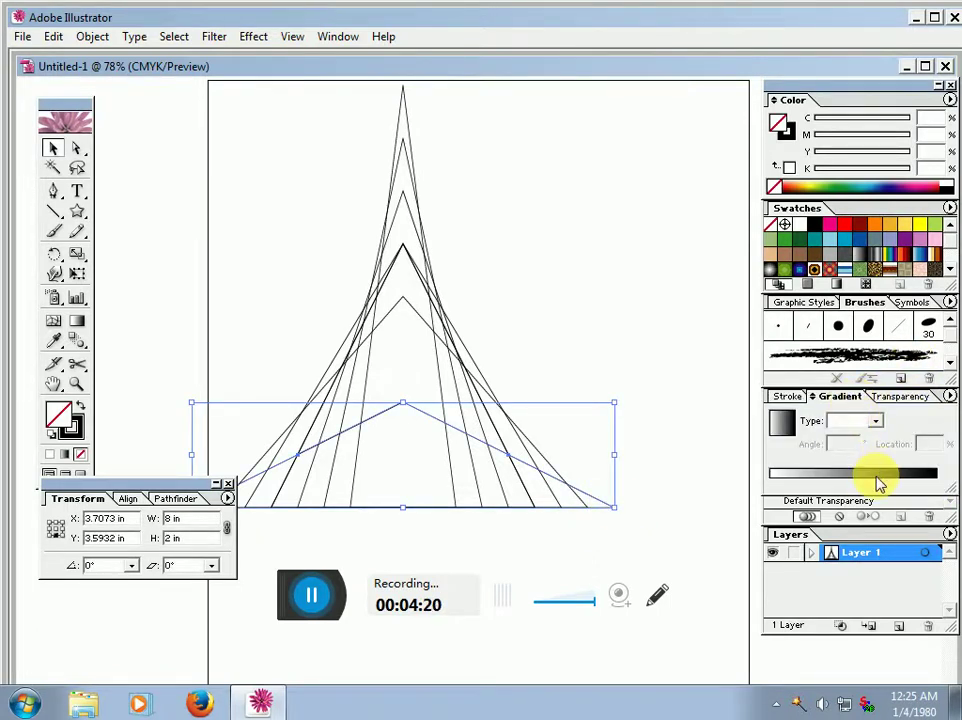
{"action": "left_click", "coordinate": [878, 483]}
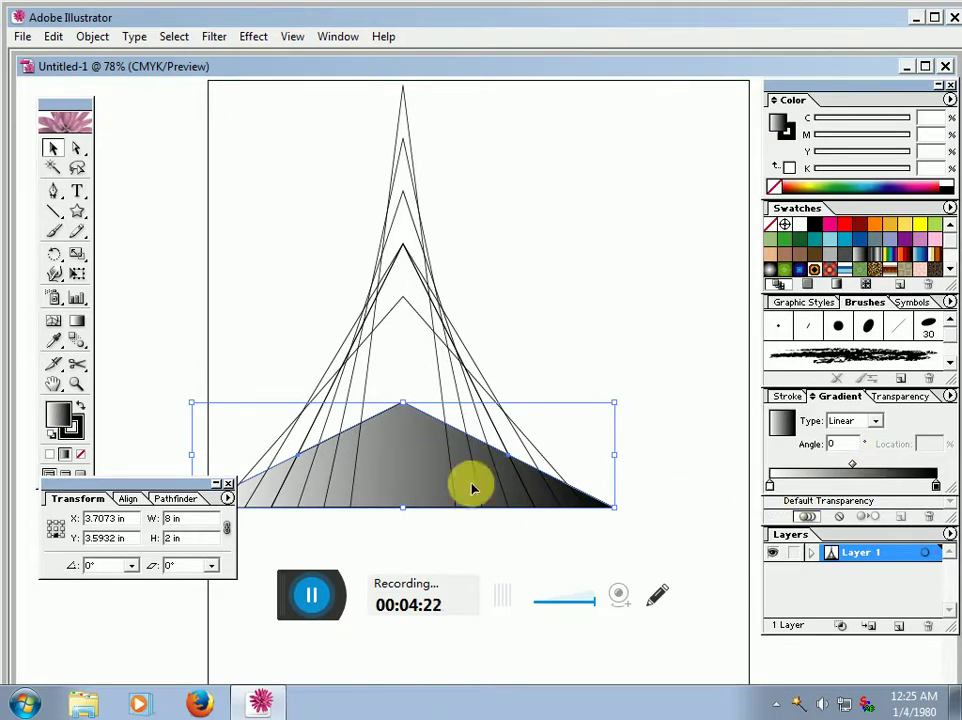
{"action": "left_click", "coordinate": [936, 485]}
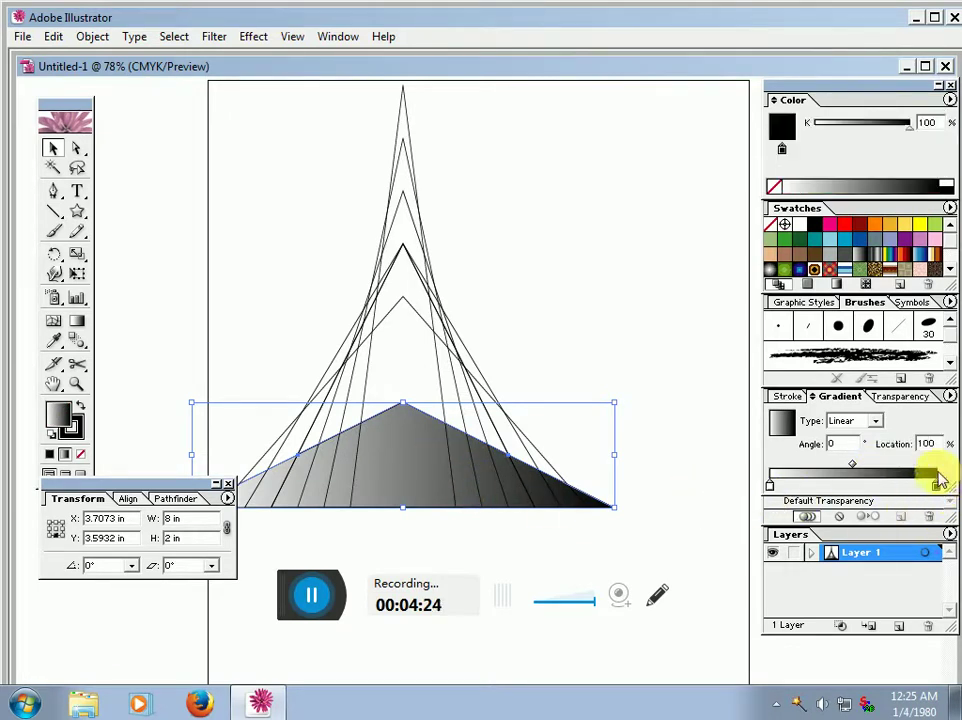
{"action": "left_click", "coordinate": [950, 100]}
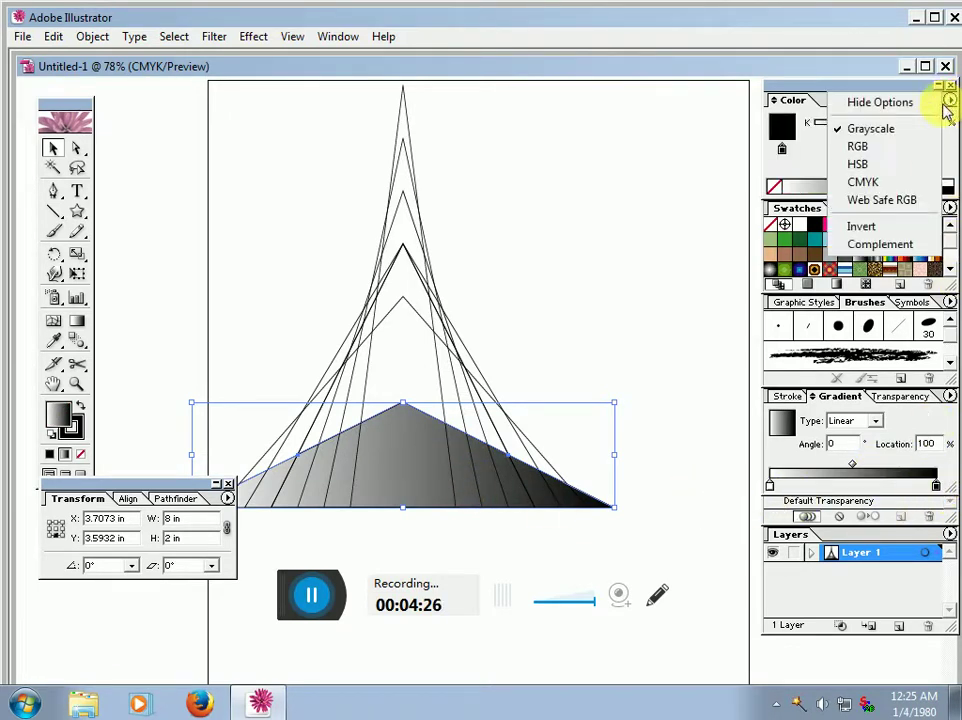
{"action": "left_click", "coordinate": [880, 183]}
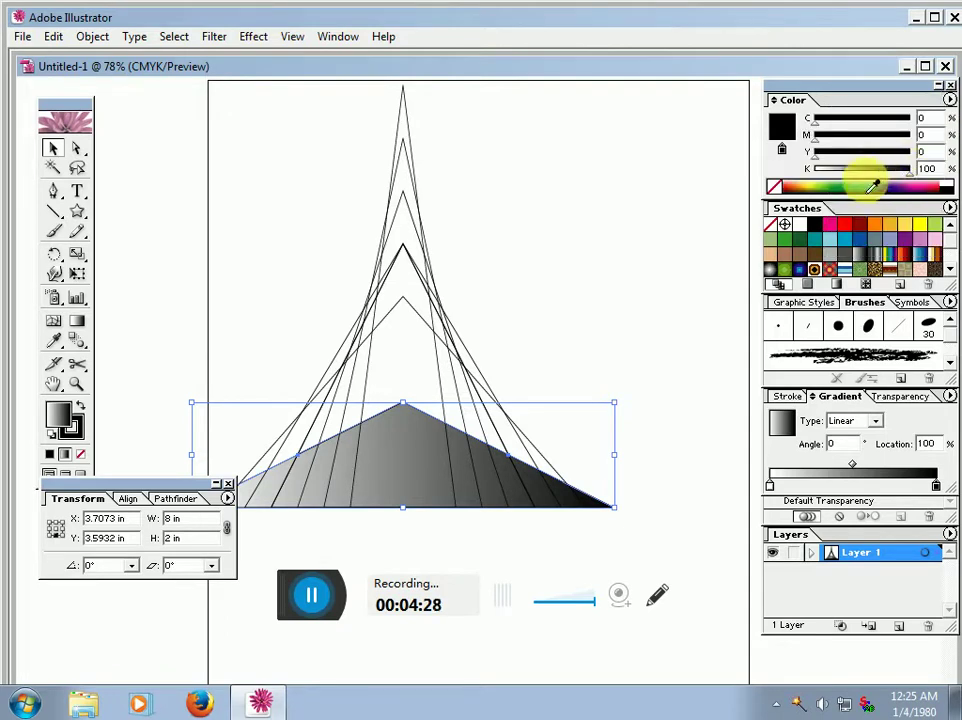
{"action": "left_click", "coordinate": [790, 190]}
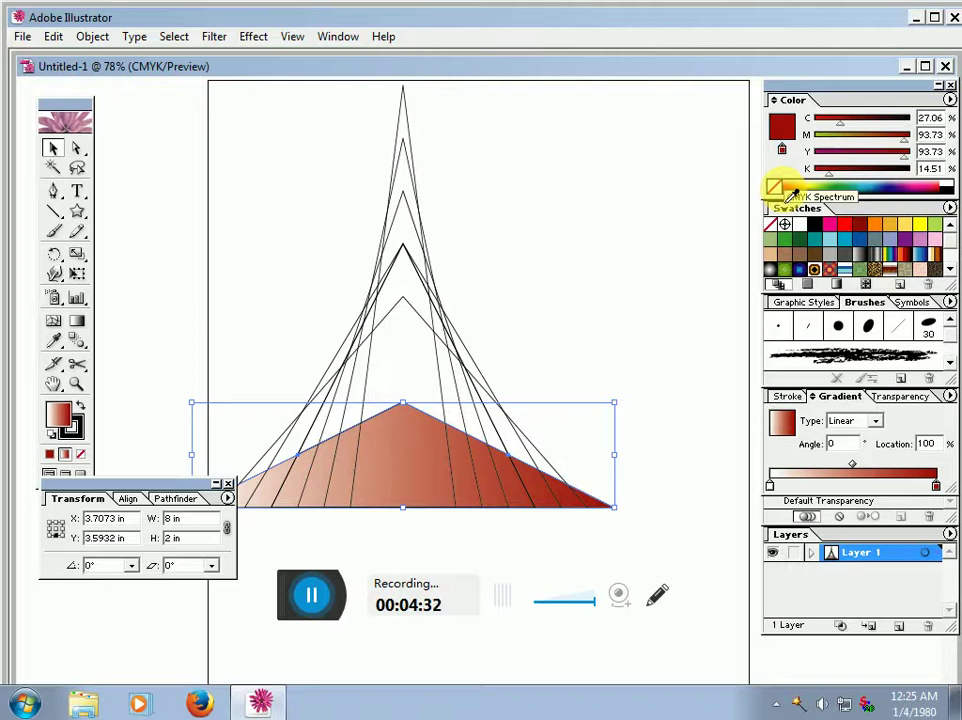
- Set the end stop to C2 M100 Y100 K0 and shift the midpoint toward white
{"action": "left_click_drag", "start_coordinate": [838, 124], "coordinate": [817, 130]}
{"action": "double_click", "coordinate": [925, 134]}
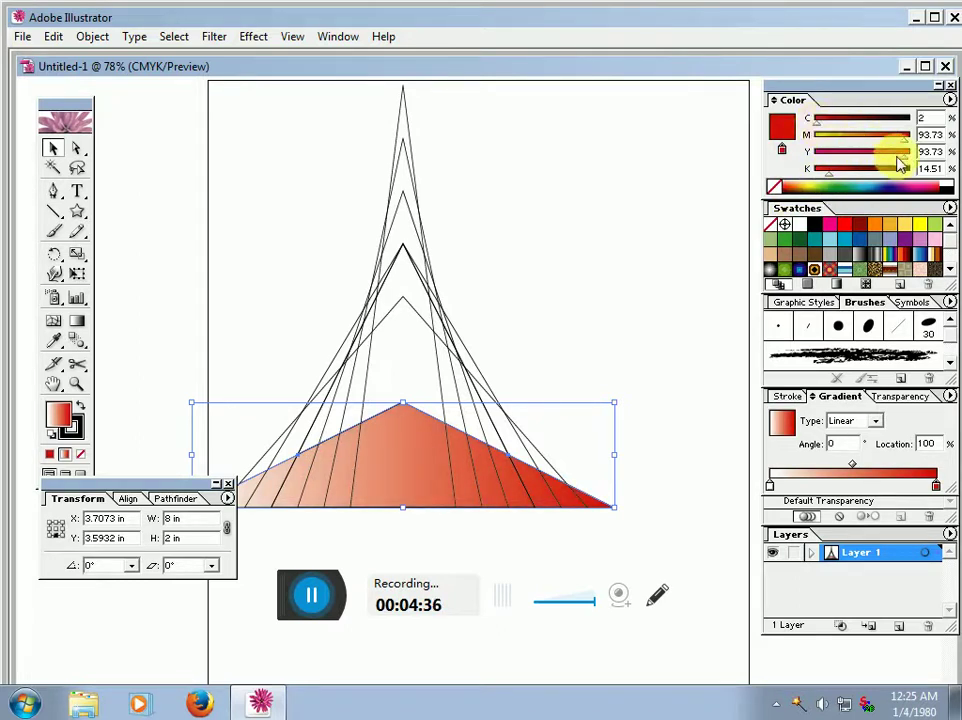
{"action": "type", "text": "100"}
{"action": "key", "text": "Tab"}
{"action": "type", "text": "100"}
{"action": "key", "text": "Return"}
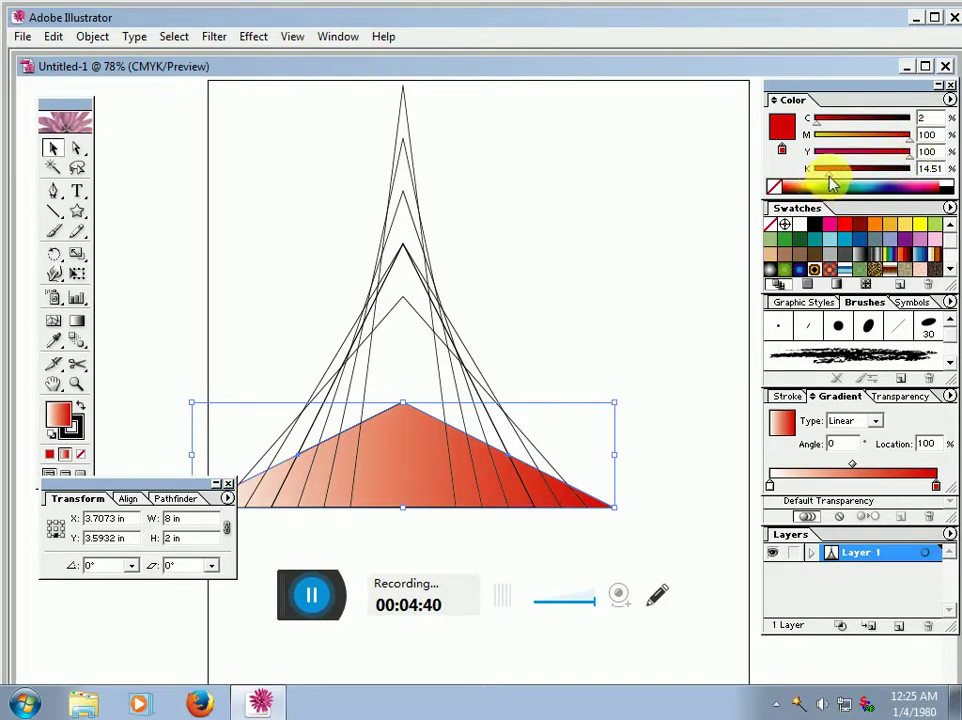
{"action": "left_click_drag", "start_coordinate": [830, 180], "coordinate": [817, 181]}
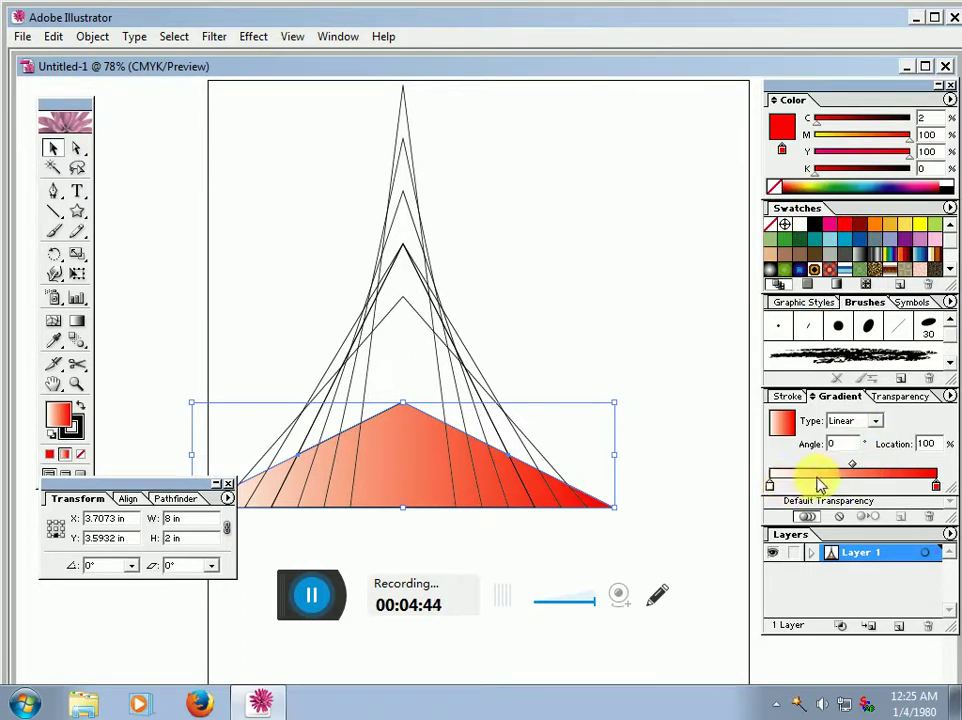
{"action": "left_click_drag", "start_coordinate": [852, 467], "coordinate": [856, 470]}
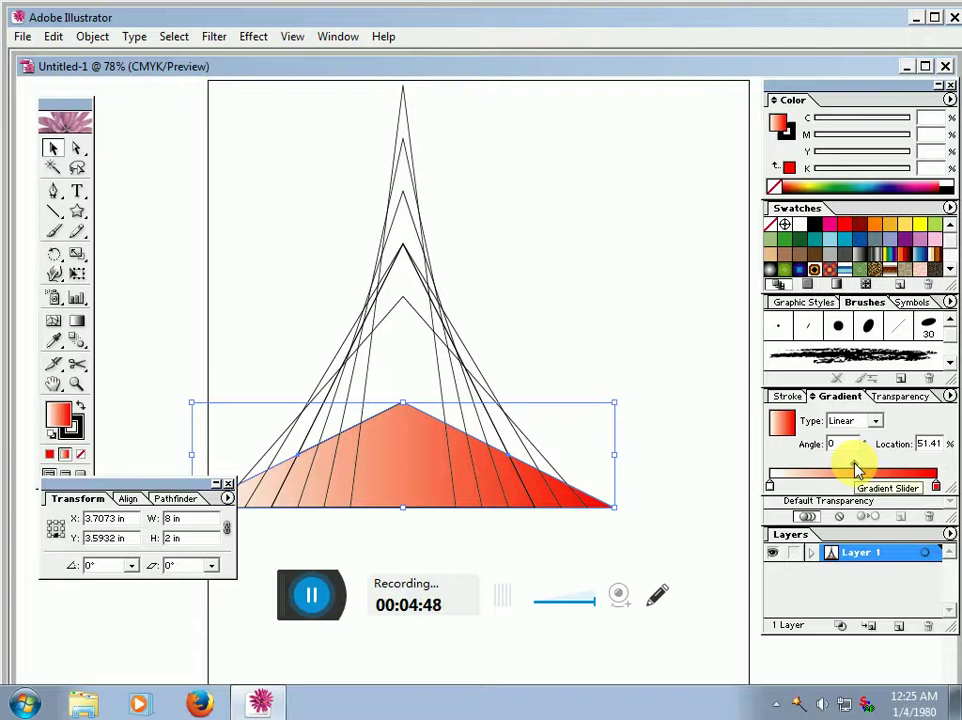
{"action": "left_click_drag", "start_coordinate": [855, 465], "coordinate": [842, 468]}
- Make the gradient's start stop red (C0 M100) and add a third stop near 52%
{"action": "left_click", "coordinate": [770, 486]}
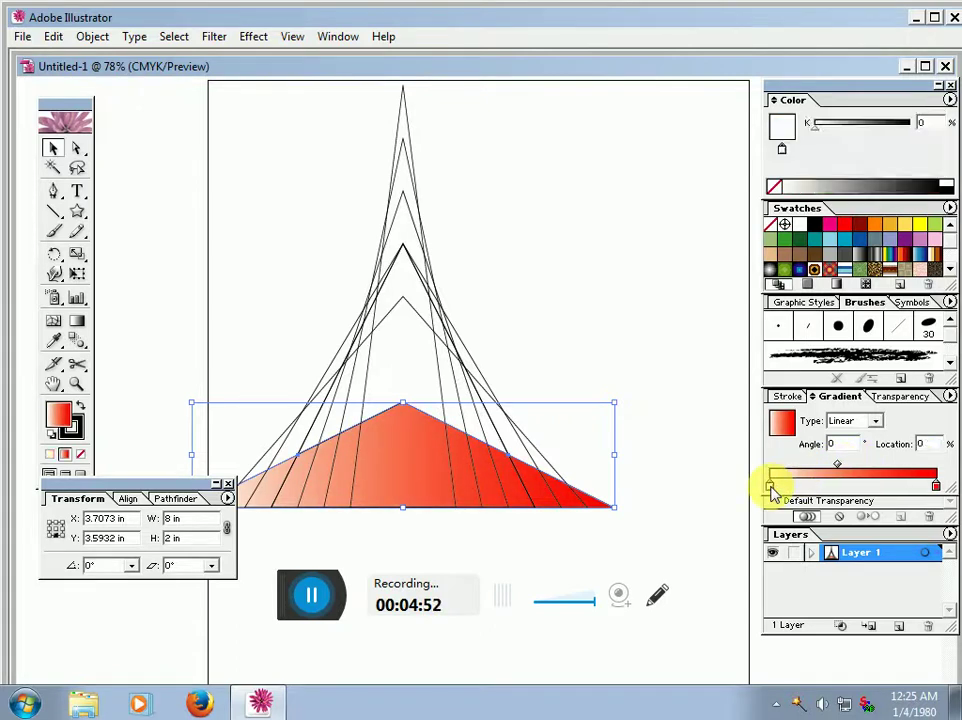
{"action": "left_click", "coordinate": [949, 101]}
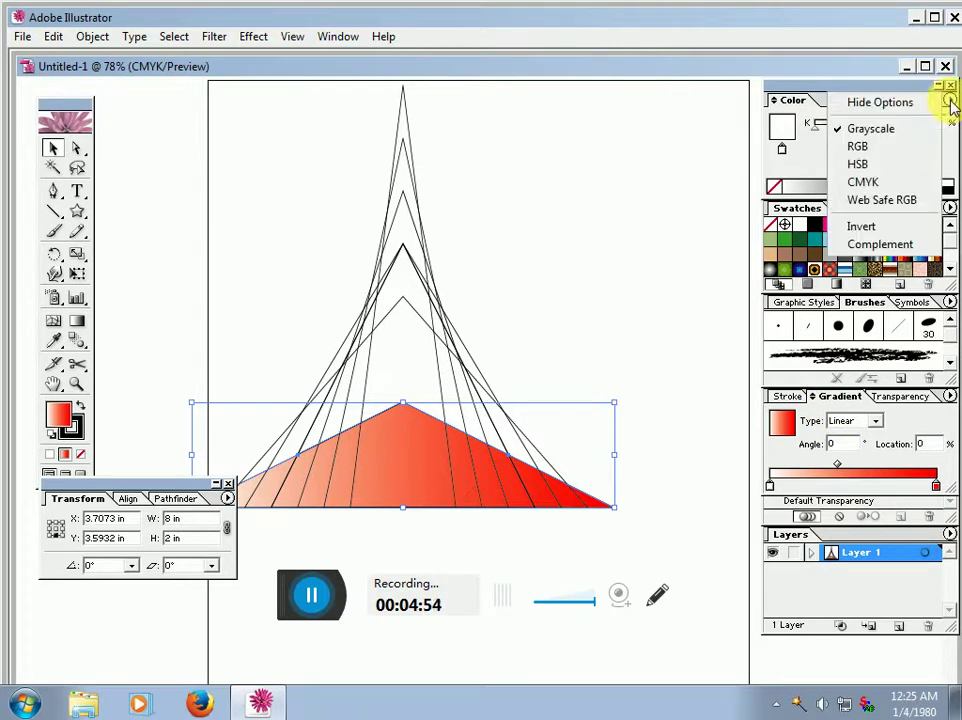
{"action": "left_click", "coordinate": [873, 182]}
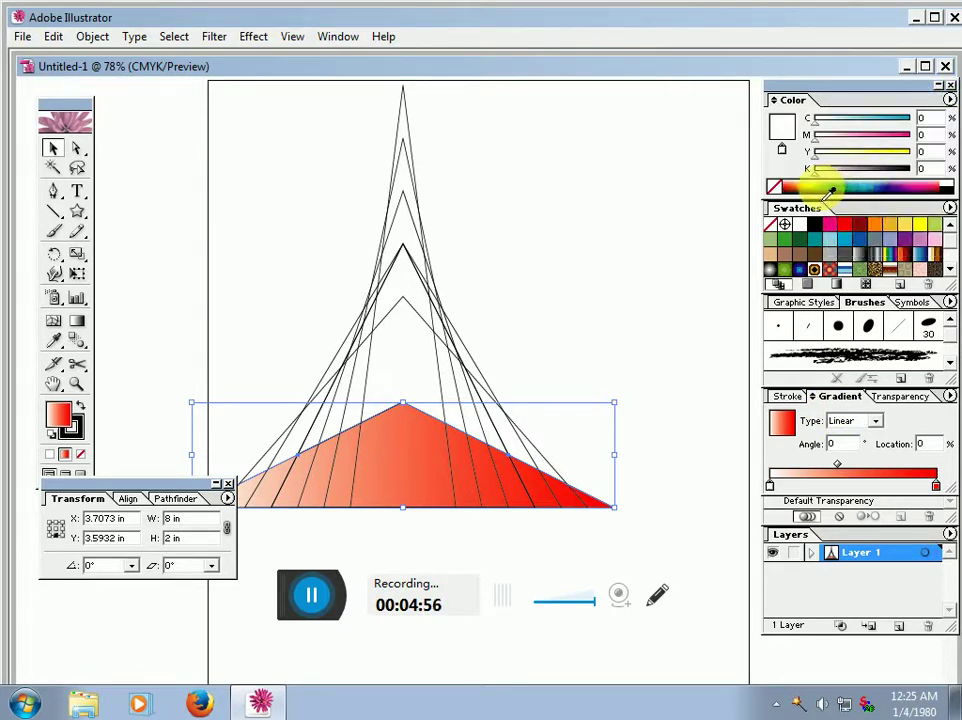
{"action": "left_click", "coordinate": [785, 187]}
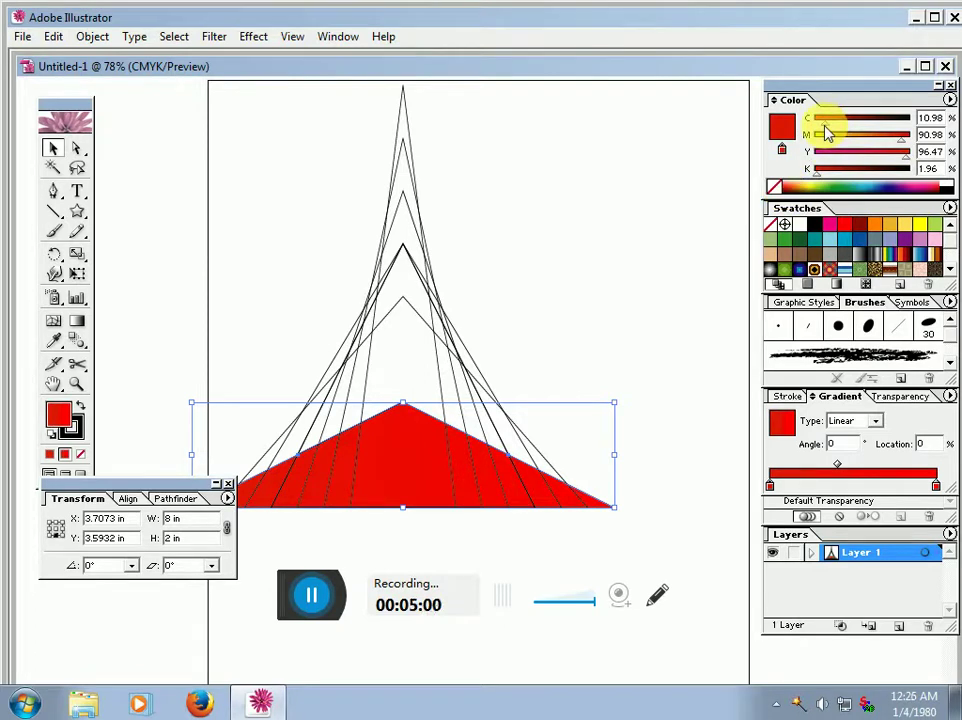
{"action": "left_click_drag", "start_coordinate": [825, 126], "coordinate": [812, 128]}
{"action": "left_click_drag", "start_coordinate": [903, 141], "coordinate": [930, 145]}
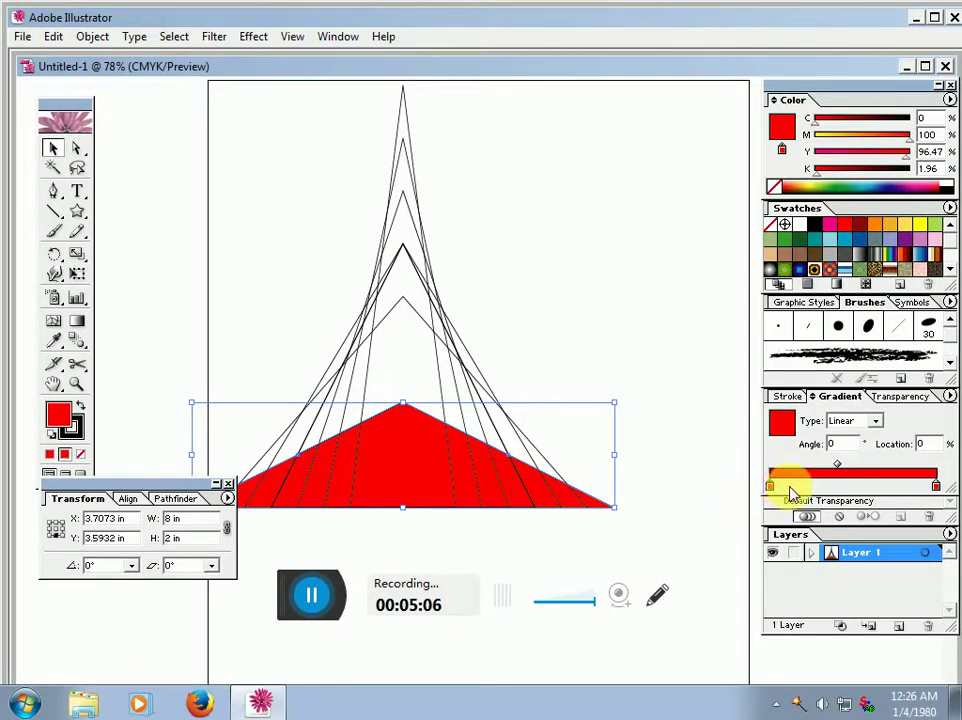
{"action": "left_click_drag", "start_coordinate": [773, 490], "coordinate": [857, 490]}
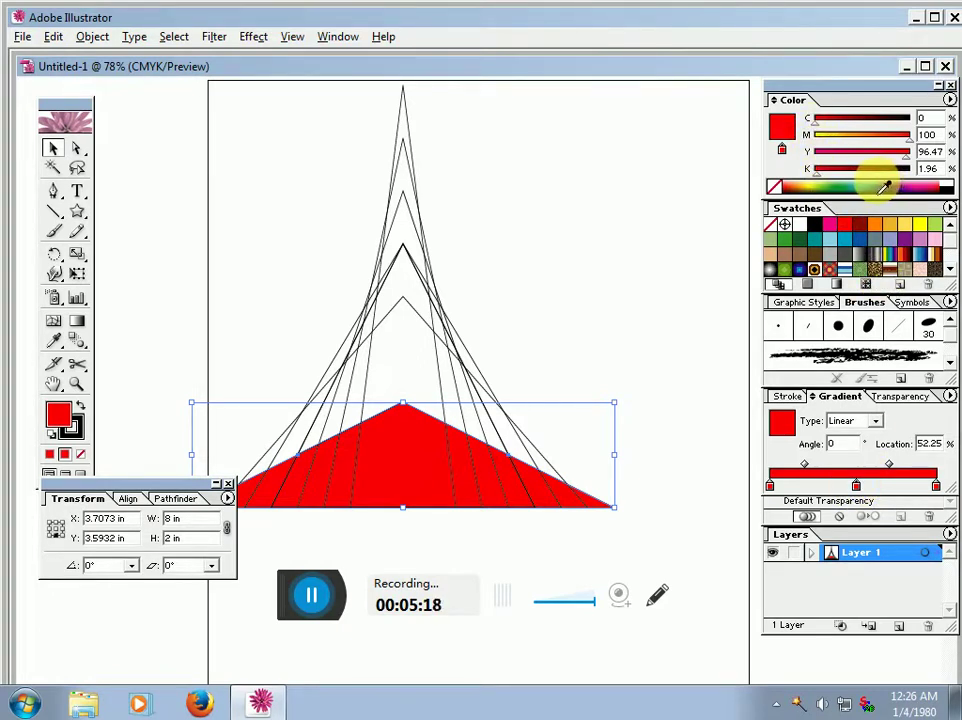
- Give the middle stop a pale colour and lighten the triangle's stroke to near white
{"action": "left_click", "coordinate": [803, 190]}
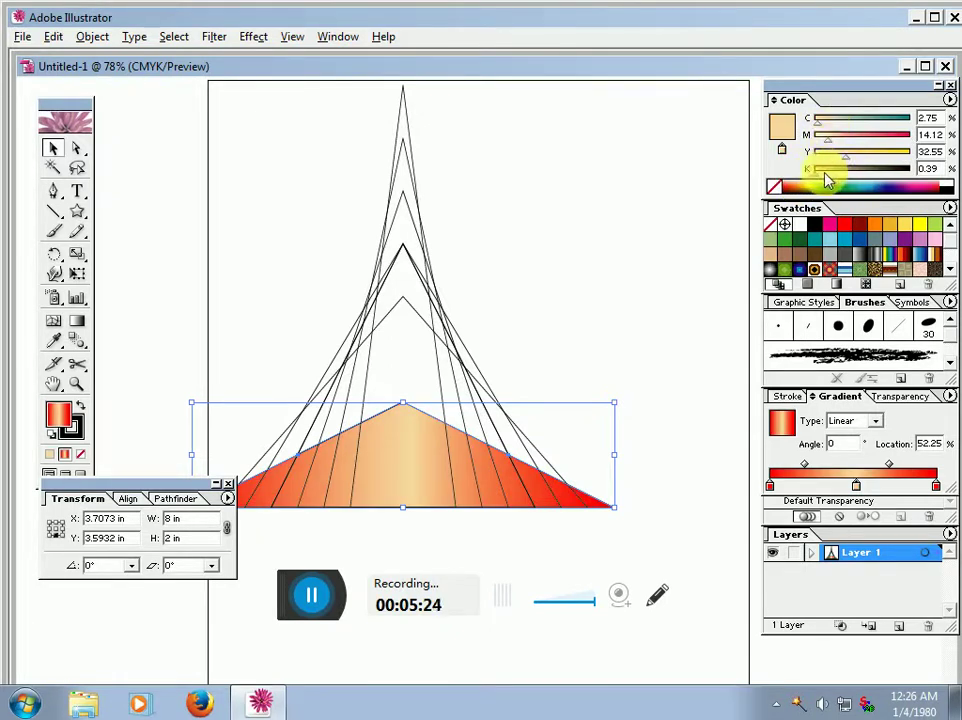
{"action": "mouse_move", "coordinate": [817, 172]}
{"action": "left_mouse_down"}
{"action": "mouse_move", "coordinate": [808, 172]}
{"action": "mouse_move", "coordinate": [806, 143]}
{"action": "mouse_move", "coordinate": [885, 142]}
{"action": "mouse_move", "coordinate": [799, 145]}
{"action": "left_mouse_up"}
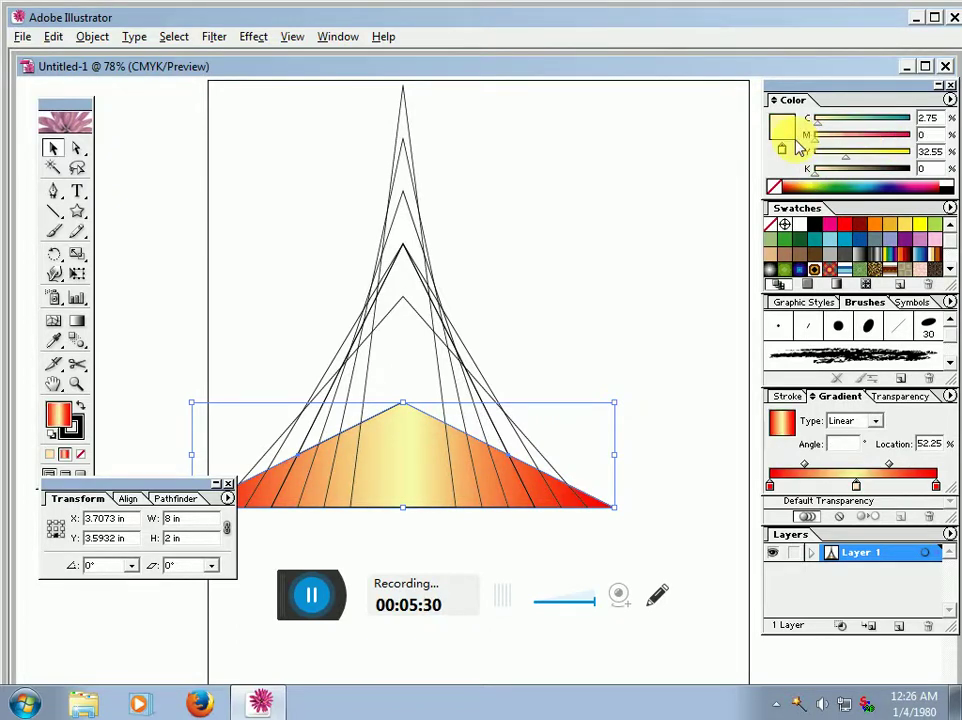
{"action": "left_click", "coordinate": [786, 132]}
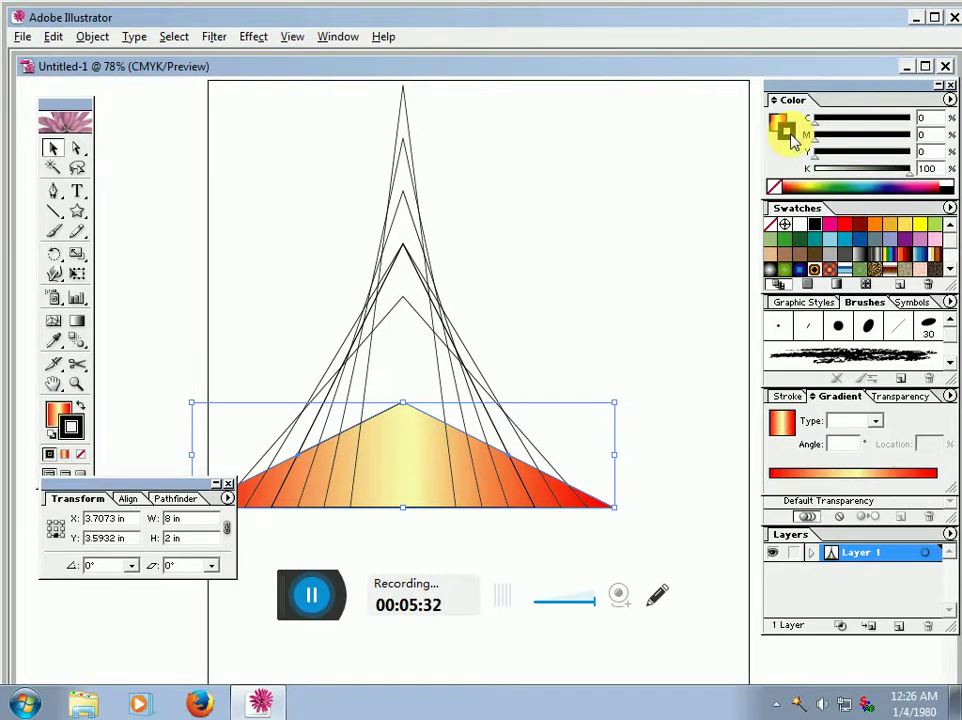
{"action": "left_click", "coordinate": [825, 170]}
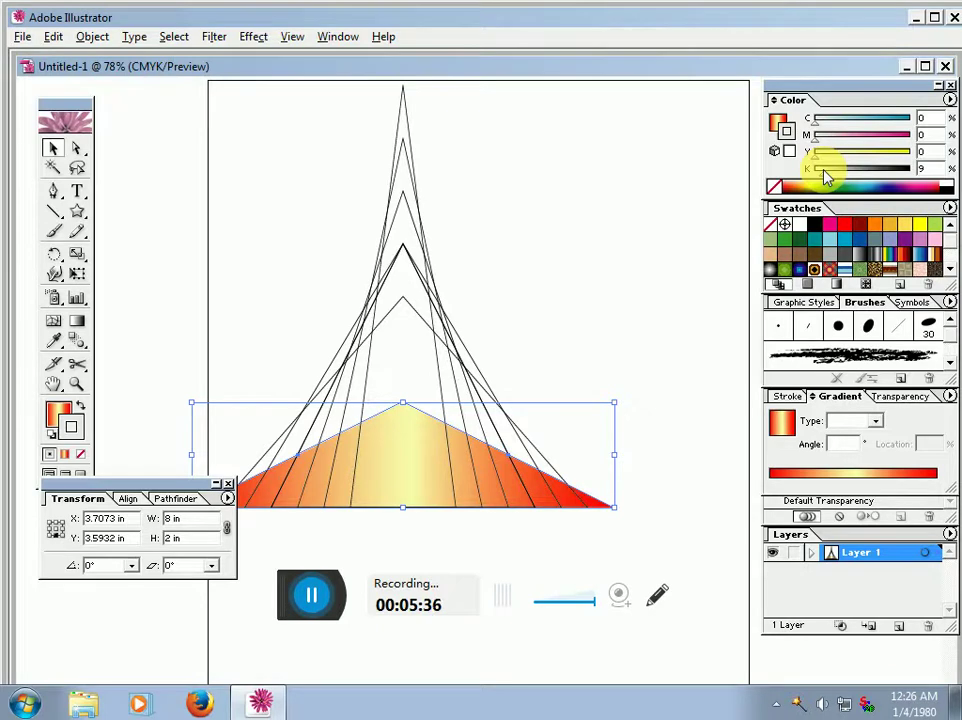
{"action": "left_click_drag", "start_coordinate": [826, 170], "coordinate": [819, 168]}
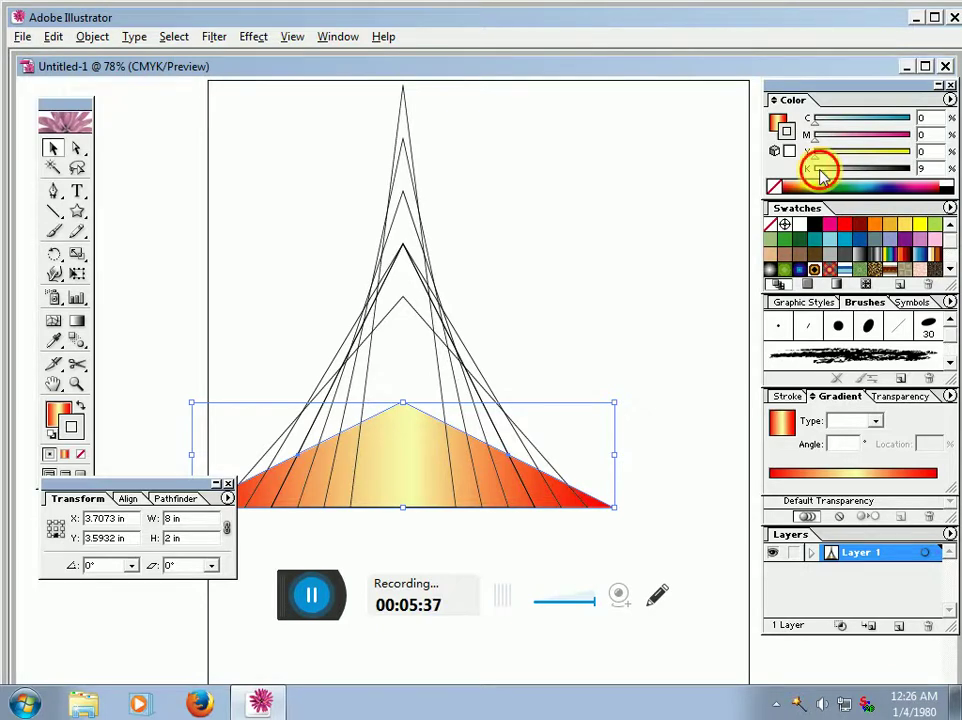
- Set the middle gradient stop to near-white (about C2.75 K3) and deselect to preview
{"action": "left_click", "coordinate": [855, 482]}
{"action": "left_click", "coordinate": [858, 487]}
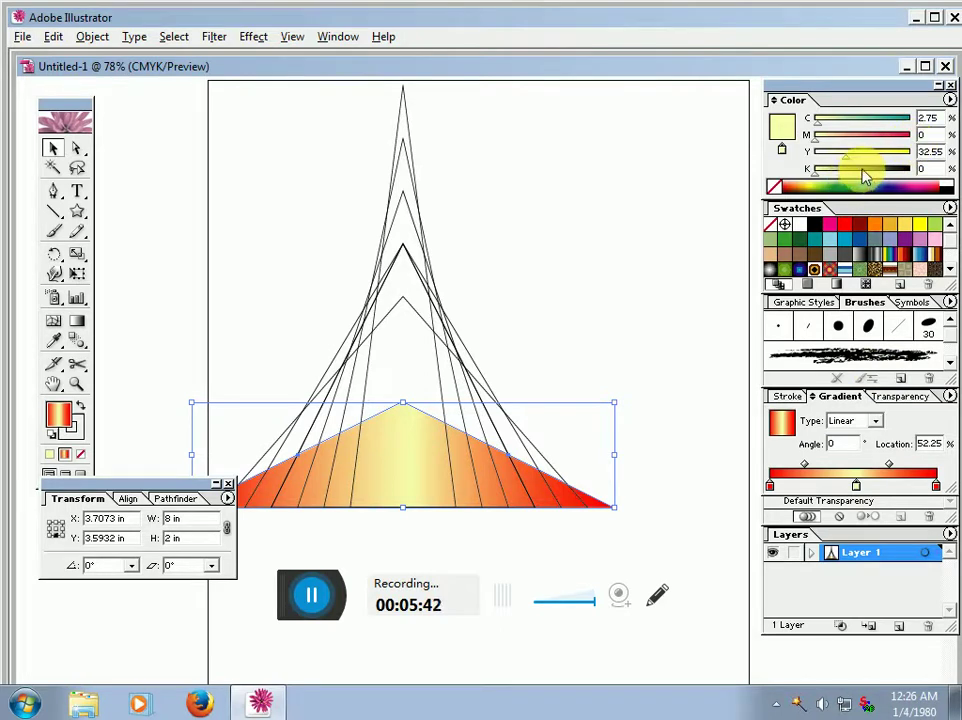
{"action": "left_click", "coordinate": [862, 170]}
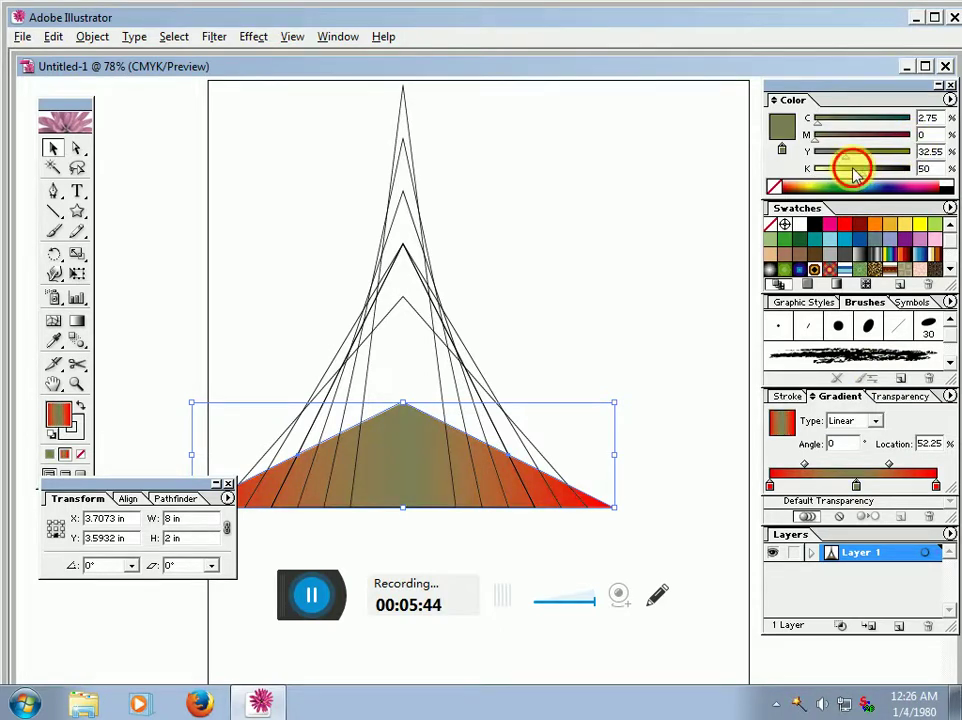
{"action": "left_click_drag", "start_coordinate": [862, 171], "coordinate": [812, 158]}
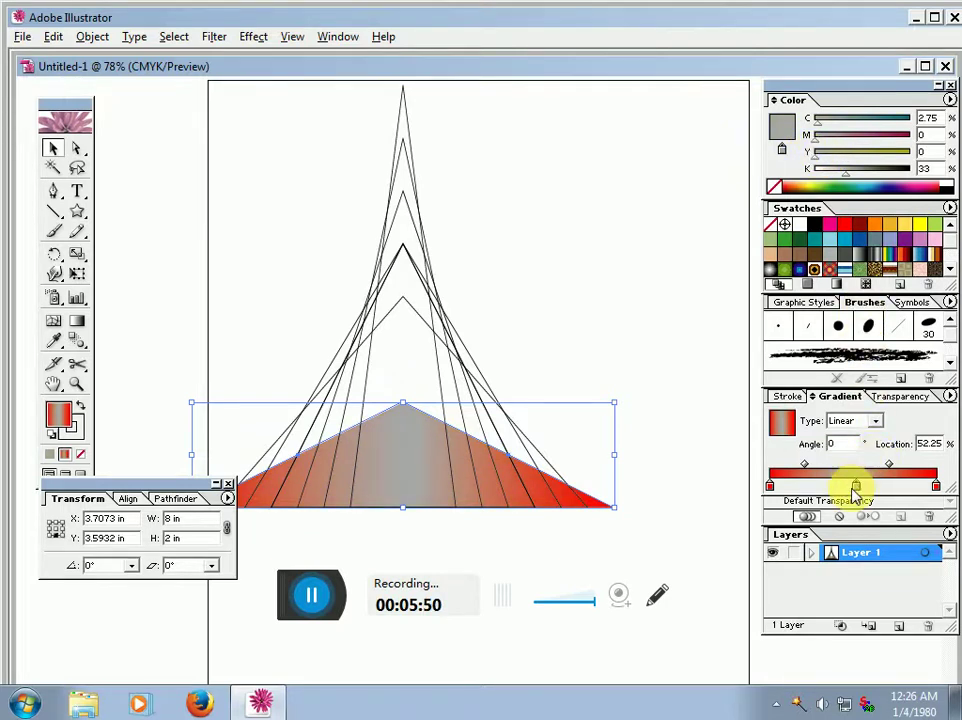
{"action": "left_click", "coordinate": [949, 100]}
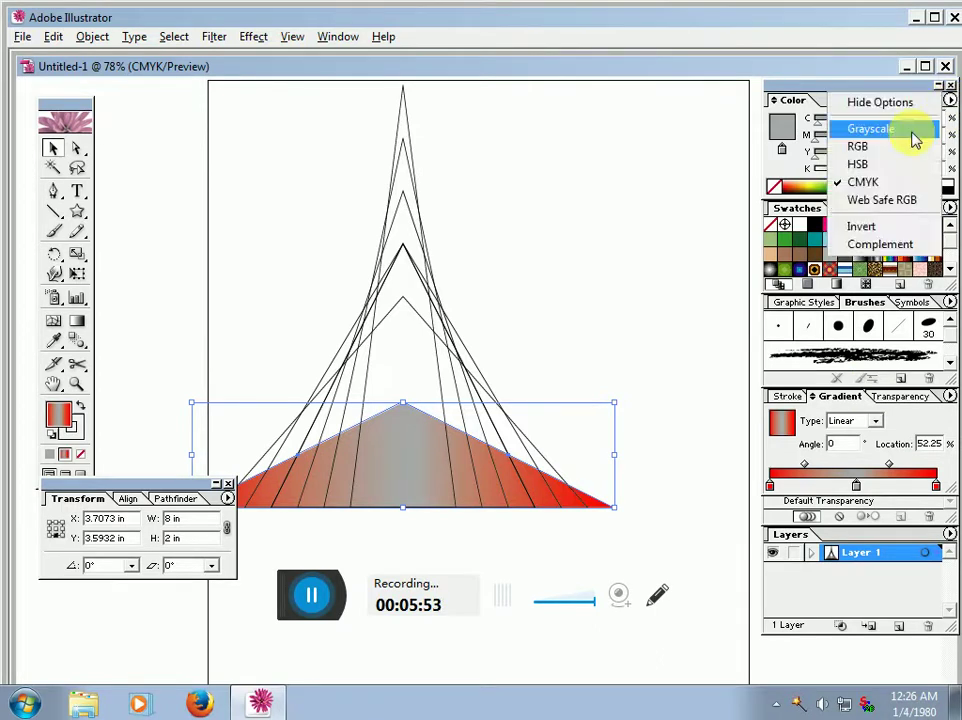
{"action": "left_click", "coordinate": [887, 184]}
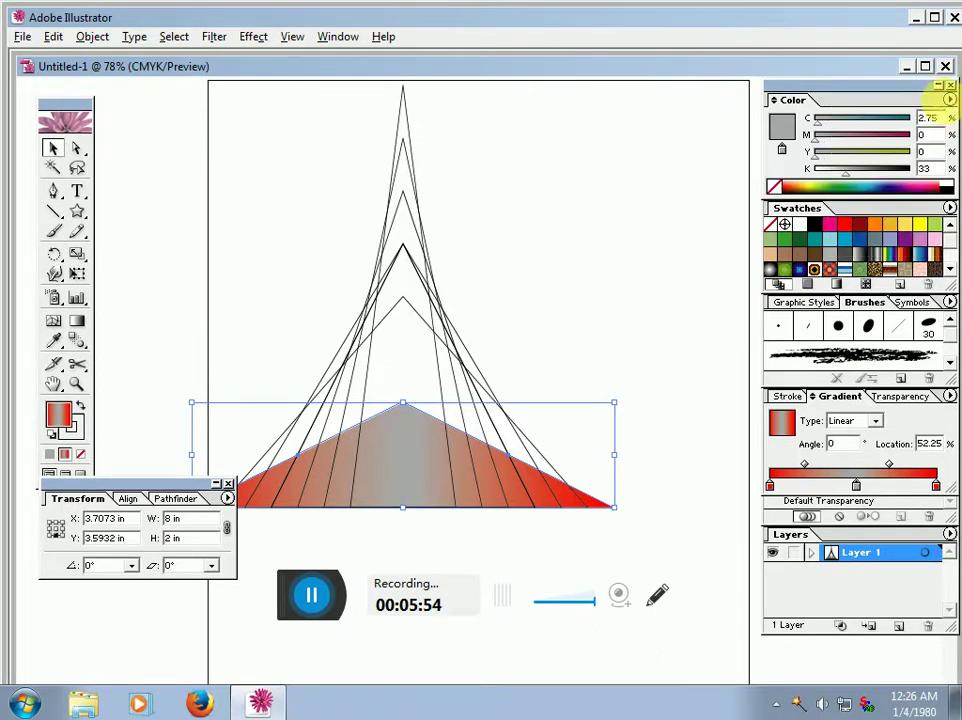
{"action": "left_click", "coordinate": [818, 173]}
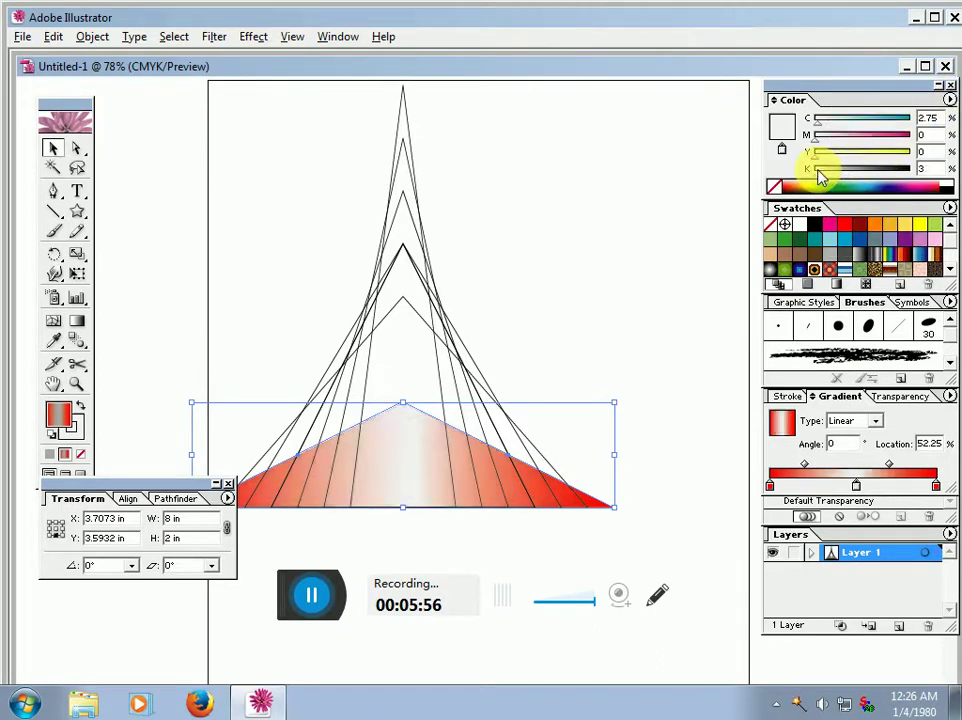
{"action": "left_click", "coordinate": [608, 260]}
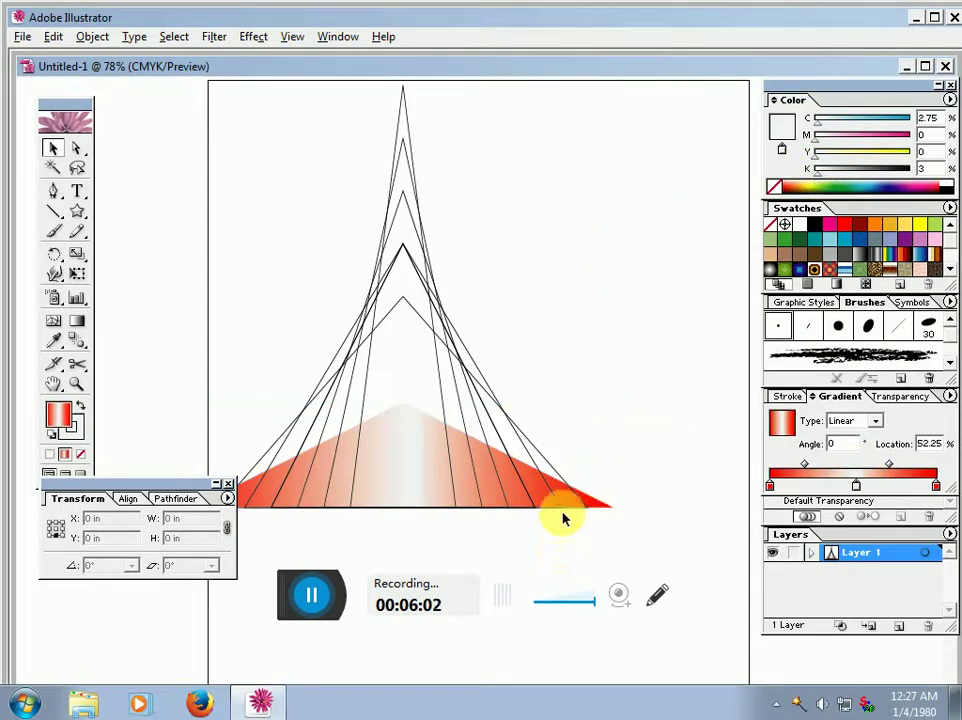
- Reselect the outline triangle and apply Transform Again twice, stacking higher copies to 8 inches tall
{"action": "left_click", "coordinate": [543, 458]}
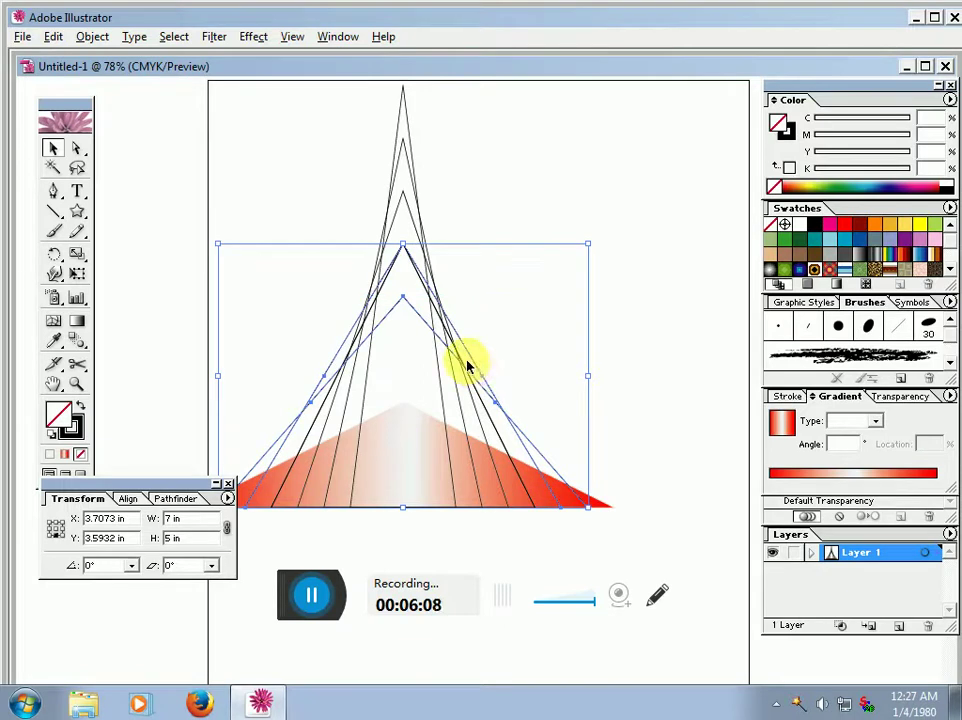
{"action": "left_click", "coordinate": [318, 420]}
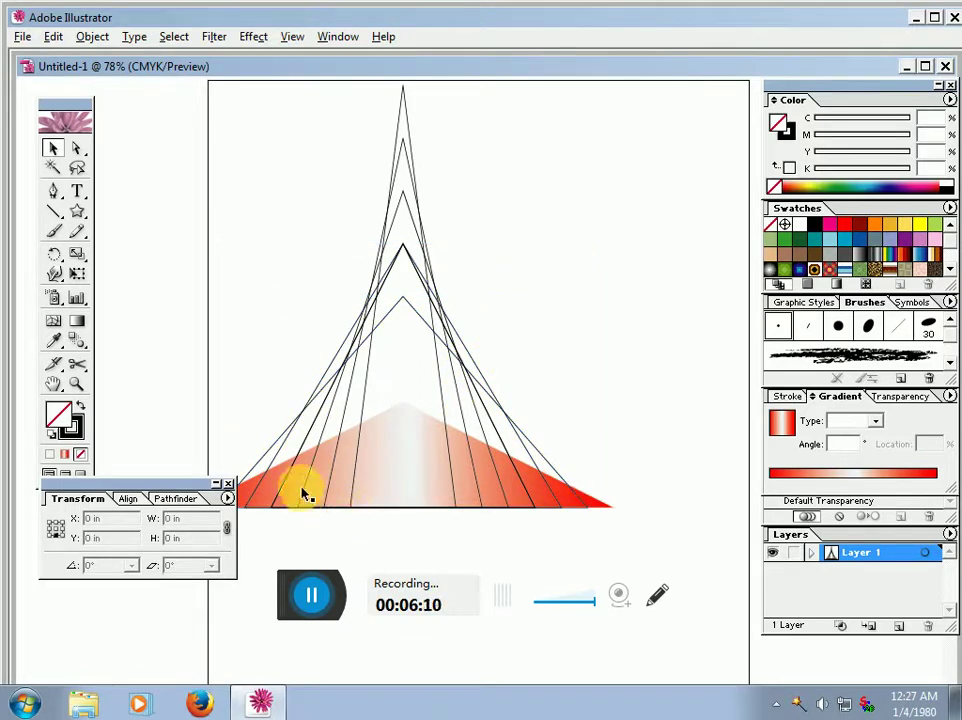
{"action": "left_click", "coordinate": [560, 480]}
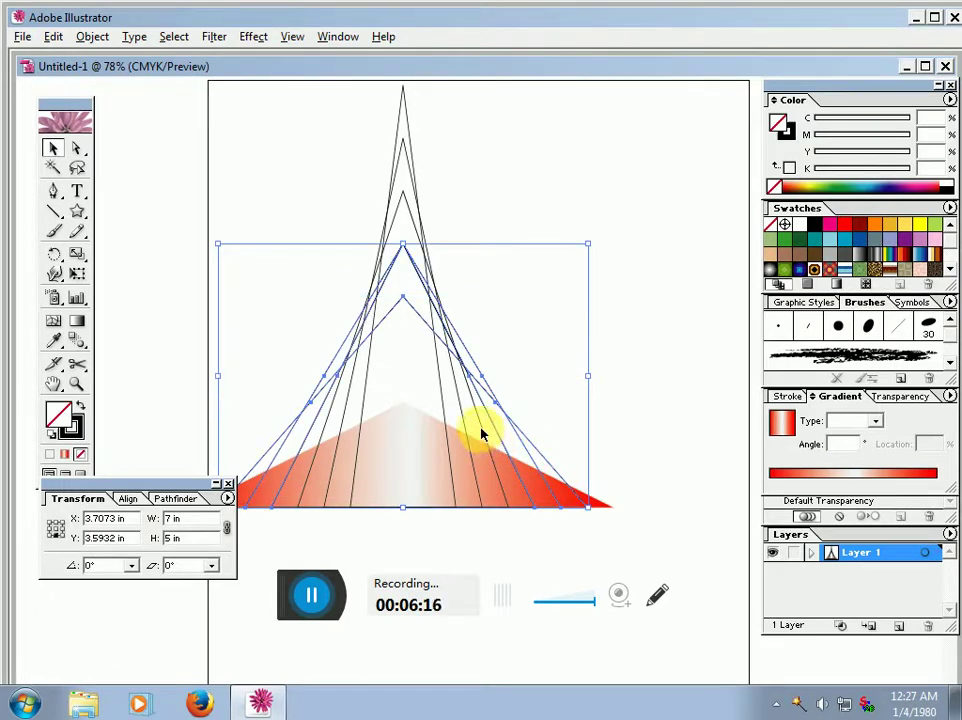
{"action": "key", "text": "ctrl+d"}
{"action": "key", "text": "ctrl+d"}
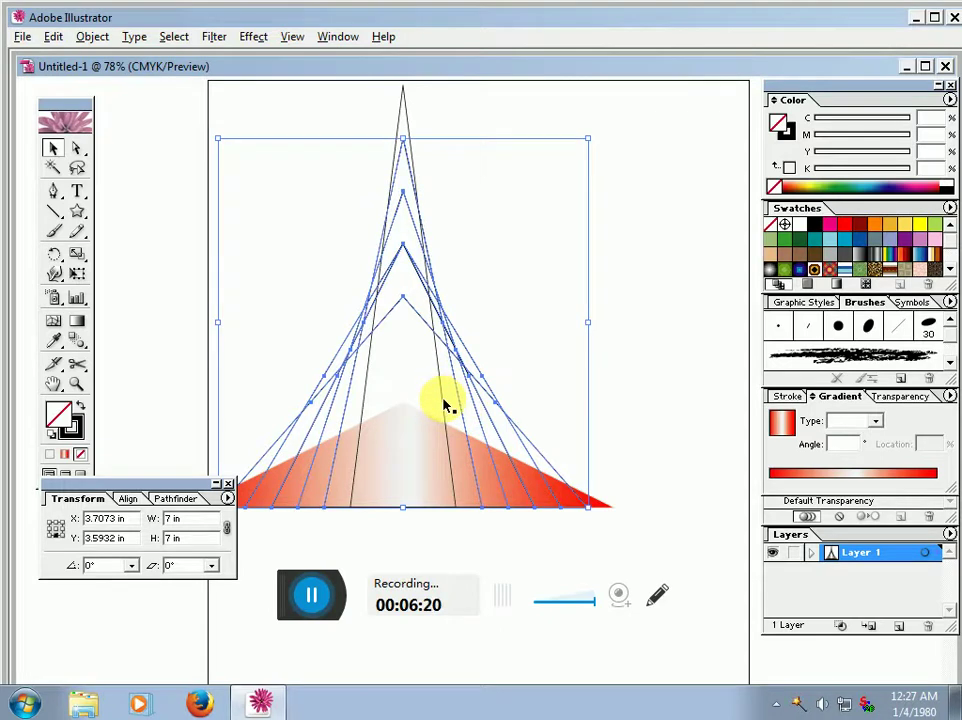
{"action": "key", "text": "ctrl+d"}
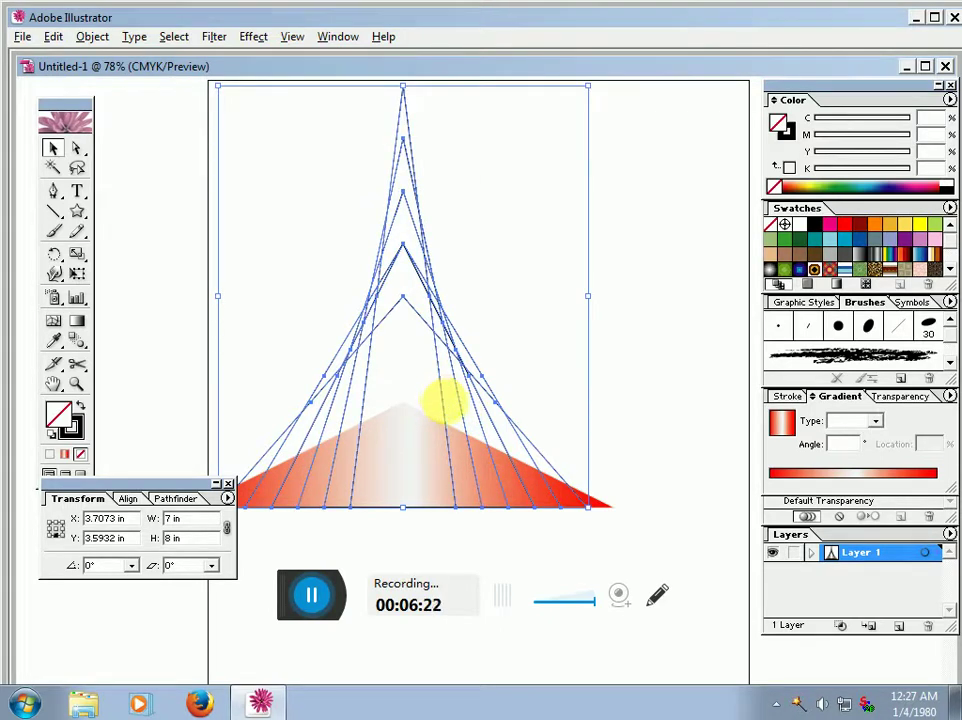
- Eyedropper the red-to-white gradient onto all triangles and give them an FFFAFA near-white stroke
{"action": "left_click", "coordinate": [53, 340]}
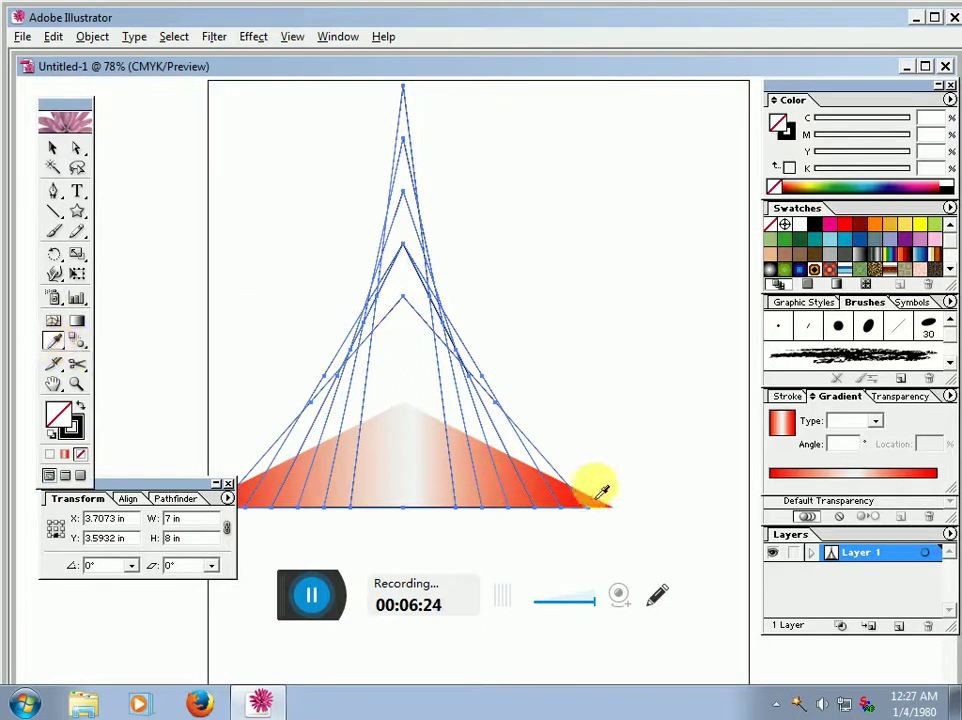
{"action": "left_click", "coordinate": [593, 510]}
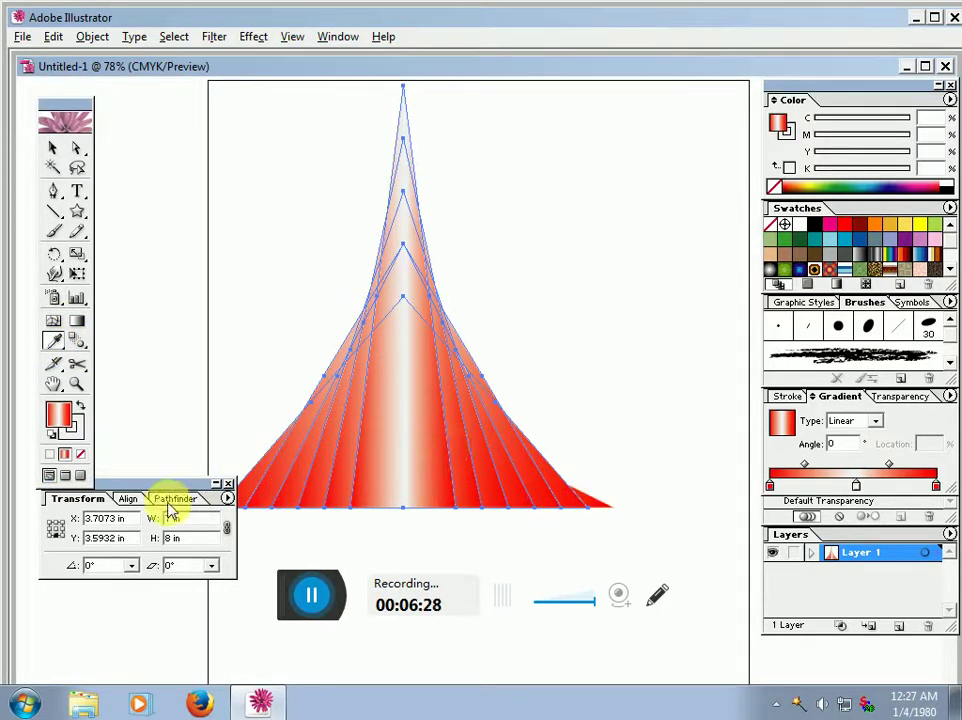
{"action": "double_click", "coordinate": [68, 425]}
{"action": "left_click", "coordinate": [261, 267]}
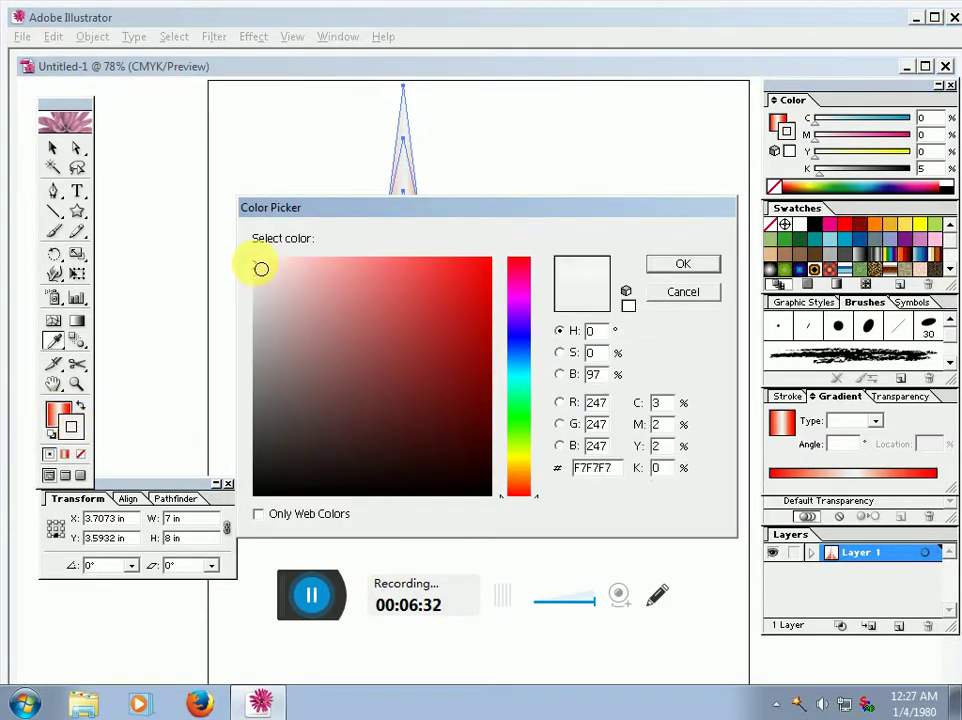
{"action": "left_click_drag", "start_coordinate": [261, 267], "coordinate": [257, 259]}
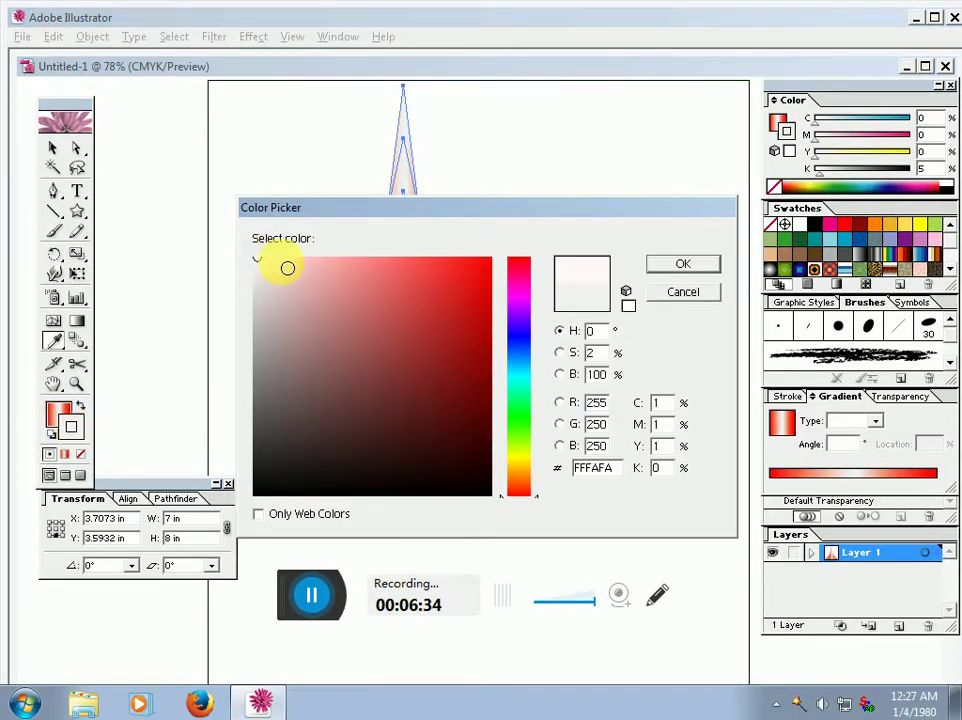
{"action": "left_click", "coordinate": [683, 266]}
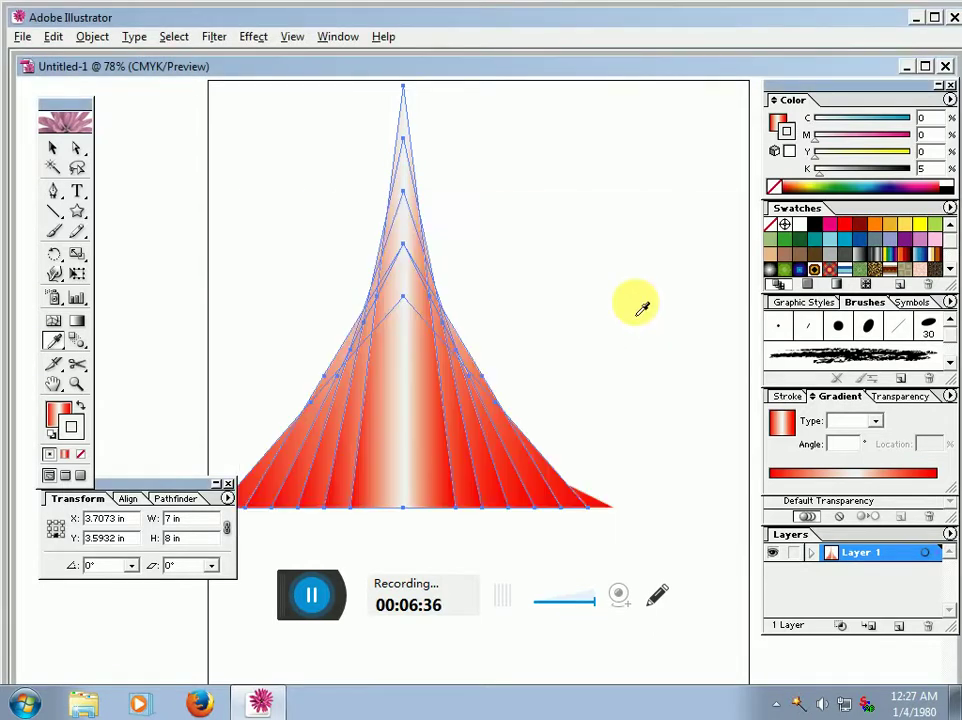
{"action": "left_click", "coordinate": [52, 147]}
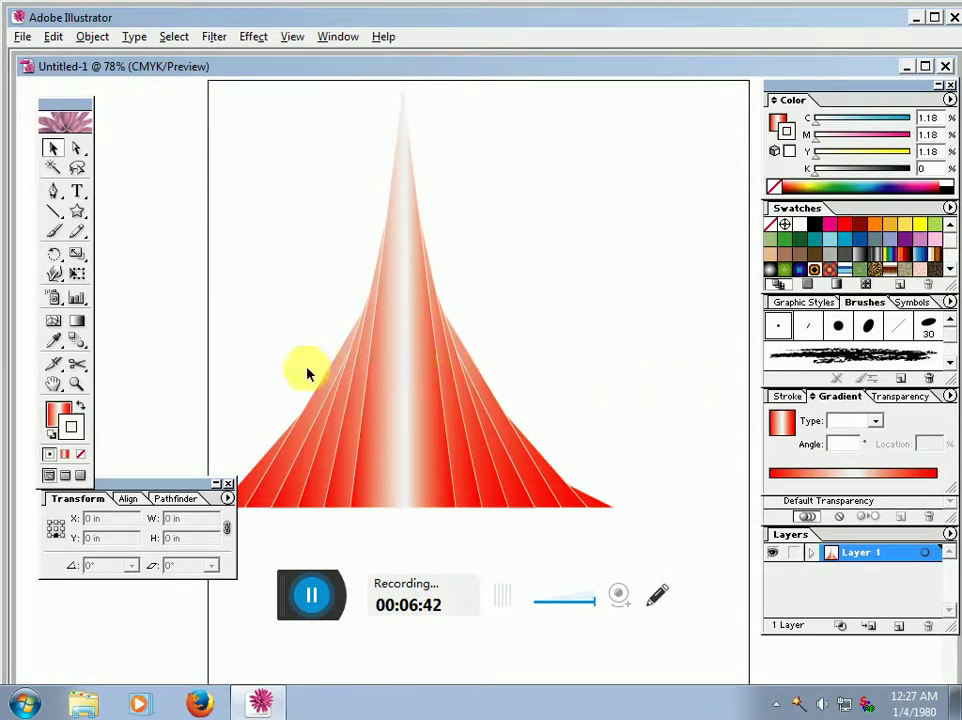
- Select all the spire's triangles, shift them right, and group them into one object
{"action": "left_click_drag", "start_coordinate": [250, 467], "coordinate": [530, 502]}
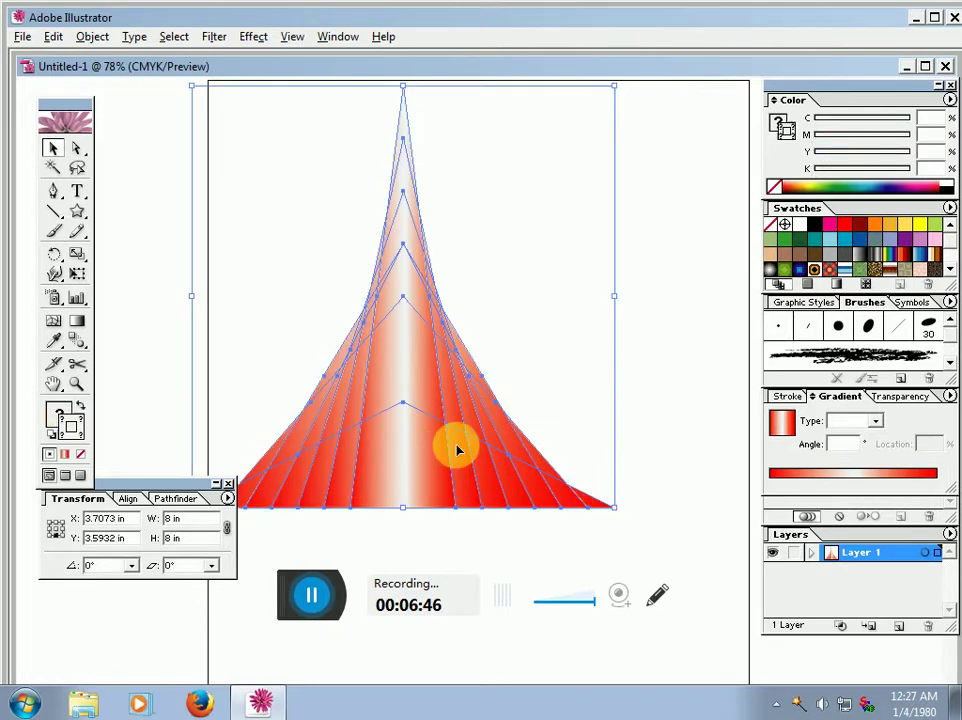
{"action": "left_click_drag", "start_coordinate": [455, 447], "coordinate": [483, 427]}
{"action": "right_click", "coordinate": [477, 414]}
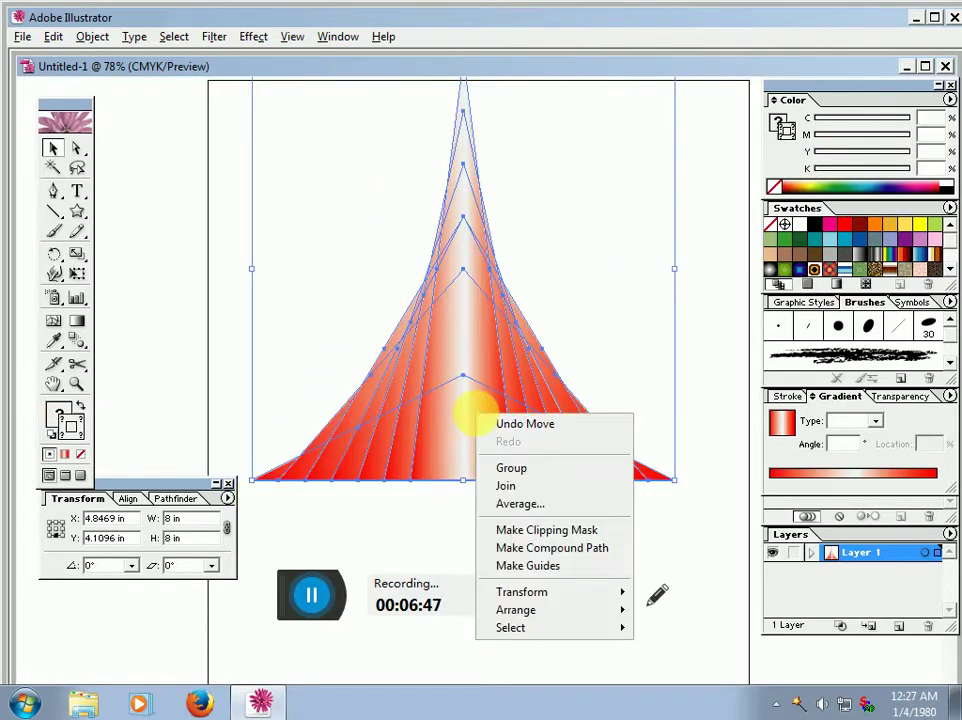
{"action": "left_click", "coordinate": [506, 470]}
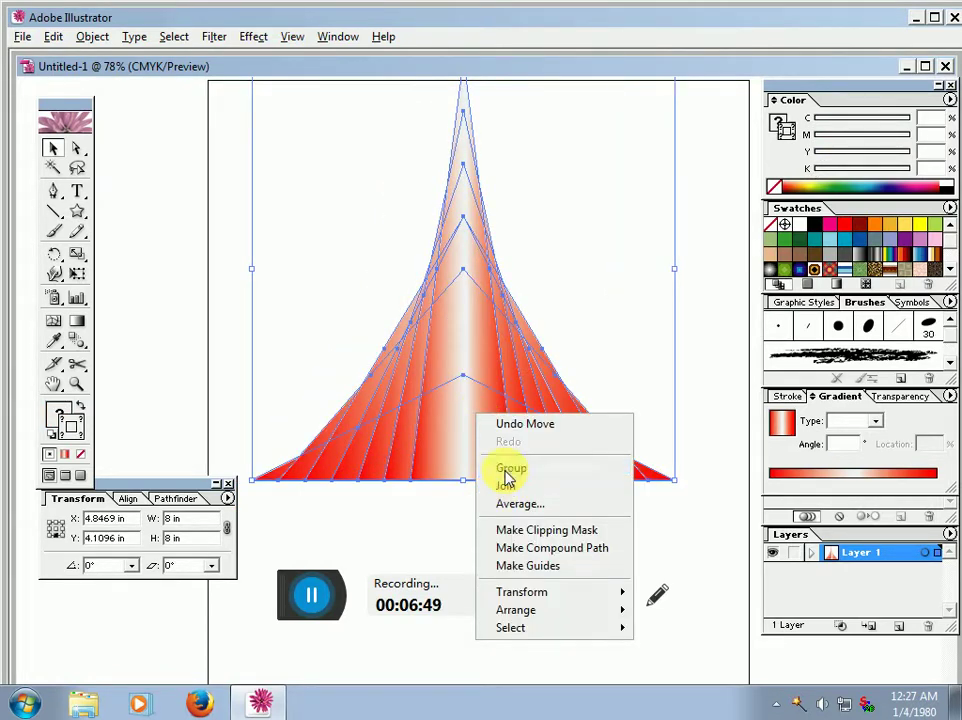
{"action": "left_click", "coordinate": [710, 398]}
- Nudge the grouped spire left and stretch it downward to about 8 by 8 inches
{"action": "left_click_drag", "start_coordinate": [482, 418], "coordinate": [437, 430]}
{"action": "left_click_drag", "start_coordinate": [533, 447], "coordinate": [494, 486]}
{"action": "left_click", "coordinate": [685, 524]}
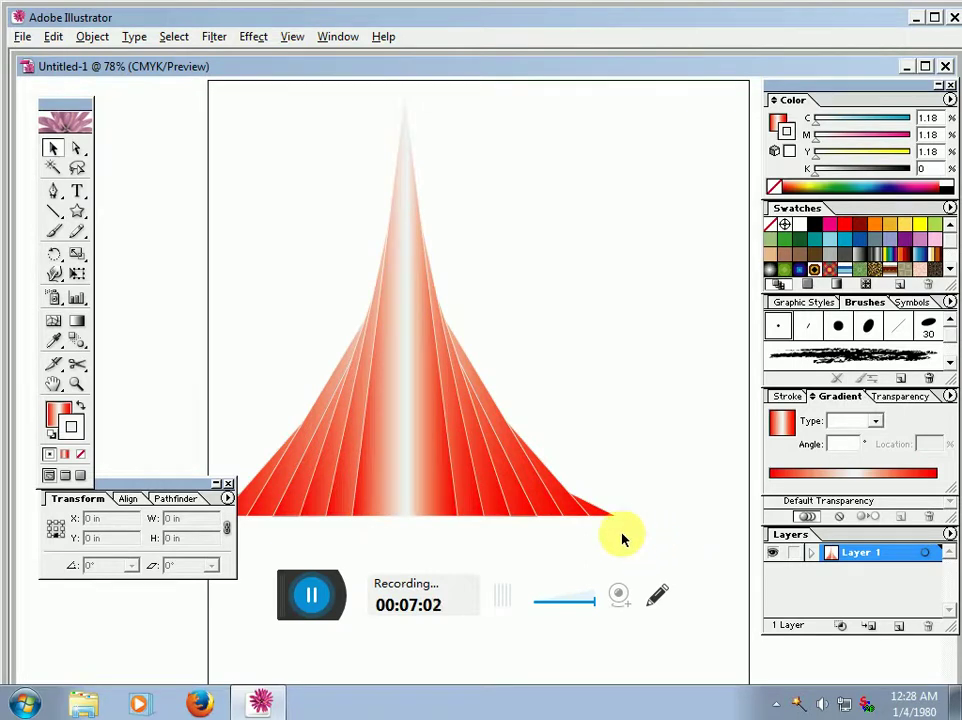
{"action": "left_click", "coordinate": [570, 435]}
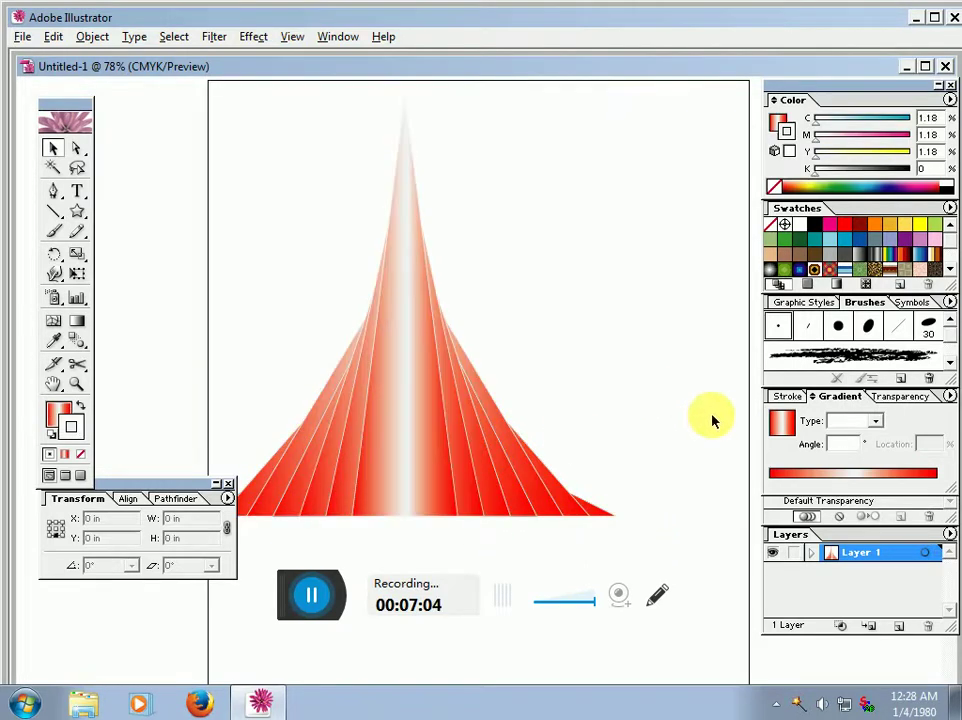
{"action": "left_click", "coordinate": [55, 195]}
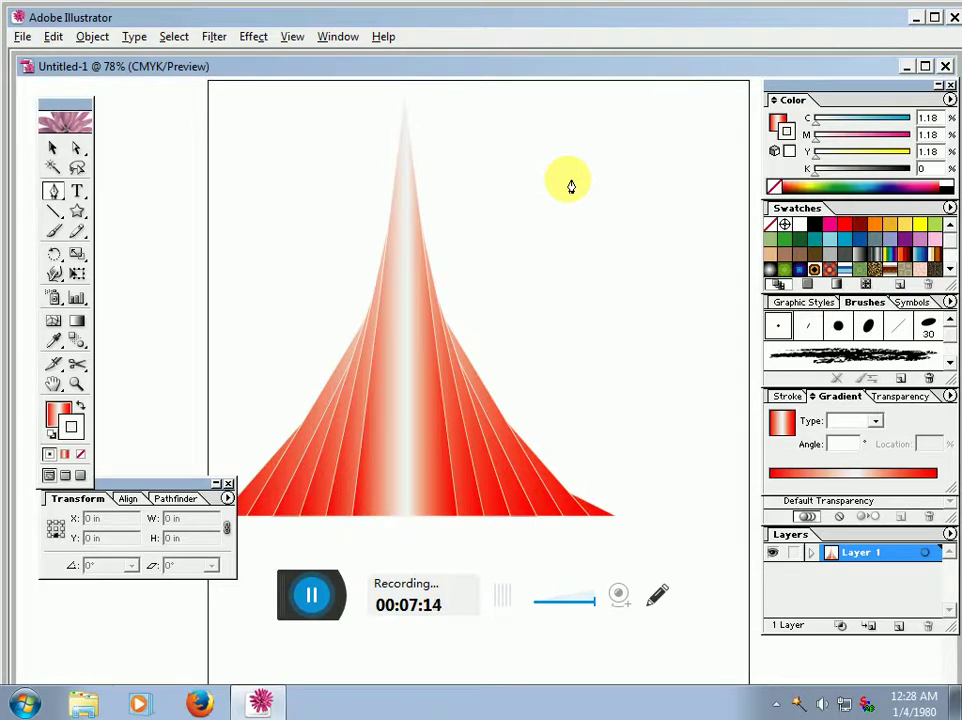
{"action": "left_click", "coordinate": [567, 178]}
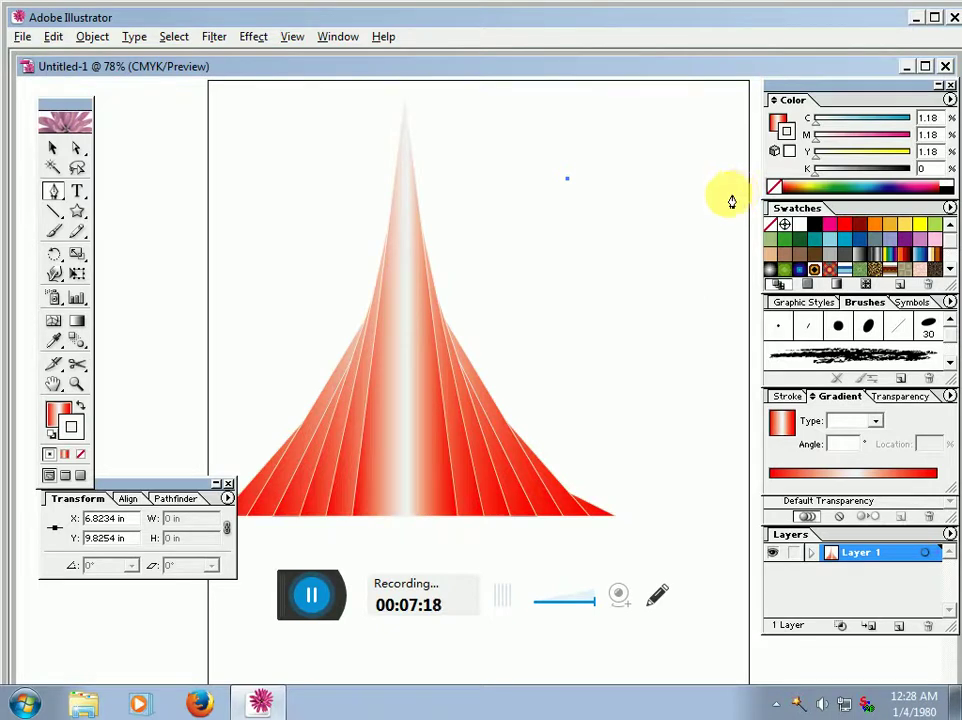
{"action": "mouse_move", "coordinate": [604, 185]}
{"action": "left_mouse_down"}
{"action": "mouse_move", "coordinate": [618, 197]}
{"action": "mouse_move", "coordinate": [674, 202]}
{"action": "left_mouse_up"}
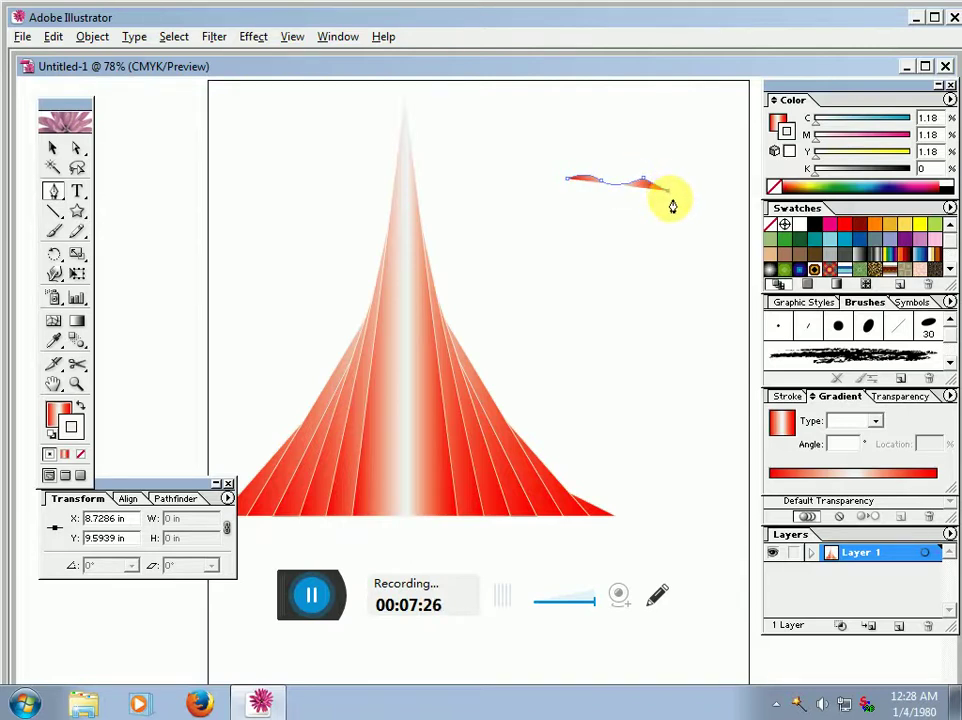
{"action": "left_click", "coordinate": [50, 149]}
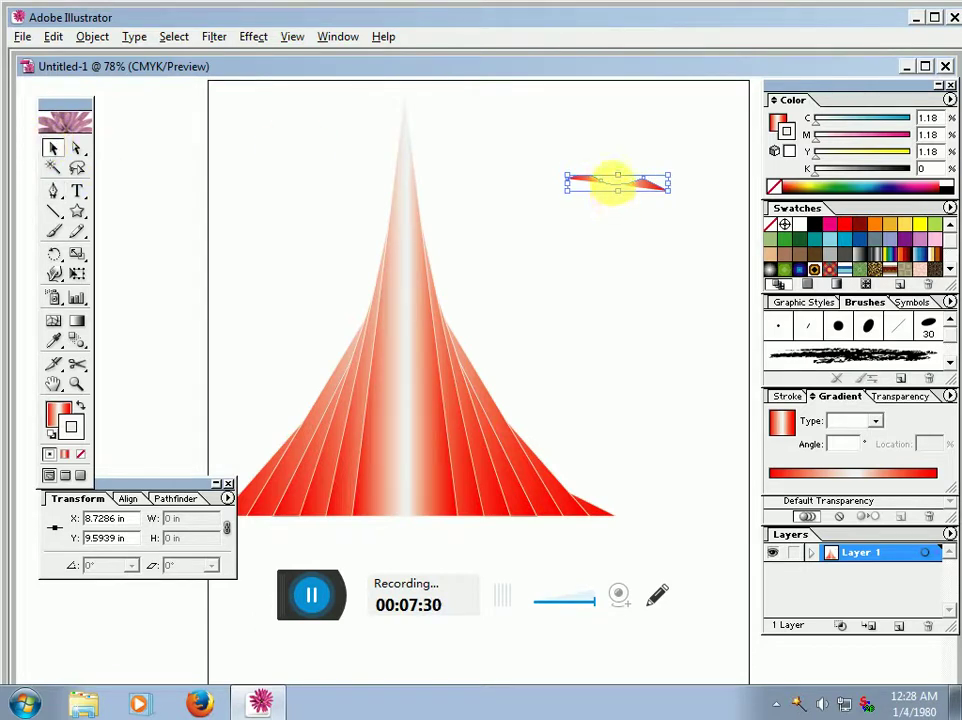
{"action": "scroll", "coordinate": [613, 190], "scroll_direction": "up", "scroll_amount": 1}
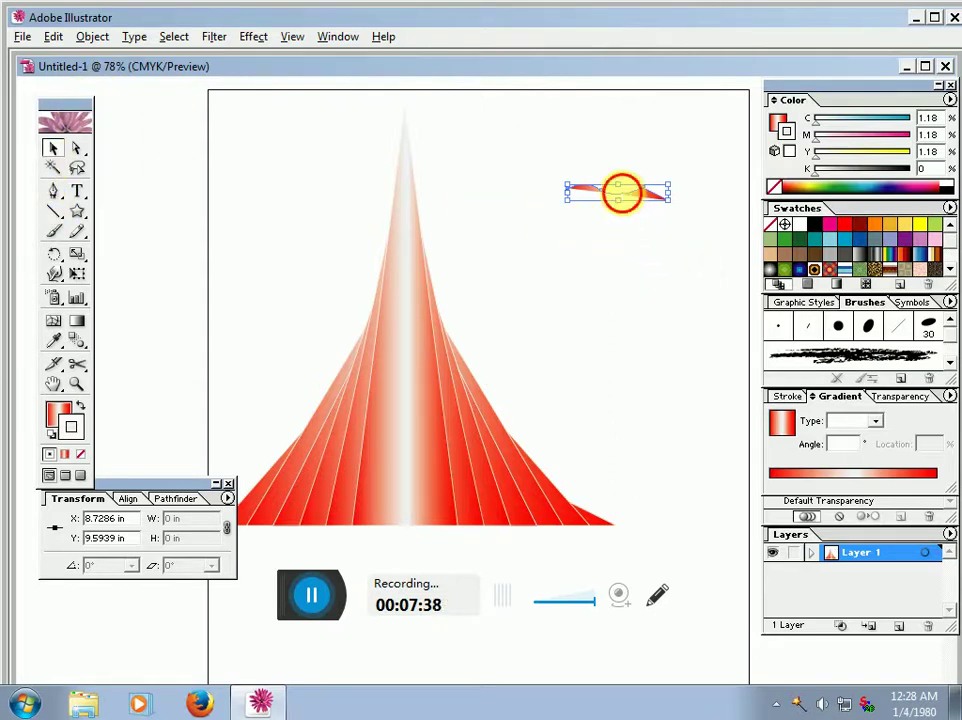
{"action": "mouse_move", "coordinate": [626, 200]}
{"action": "left_mouse_down"}
{"action": "mouse_move", "coordinate": [620, 218]}
{"action": "mouse_move", "coordinate": [613, 213]}
{"action": "mouse_move", "coordinate": [624, 227]}
{"action": "left_mouse_up"}
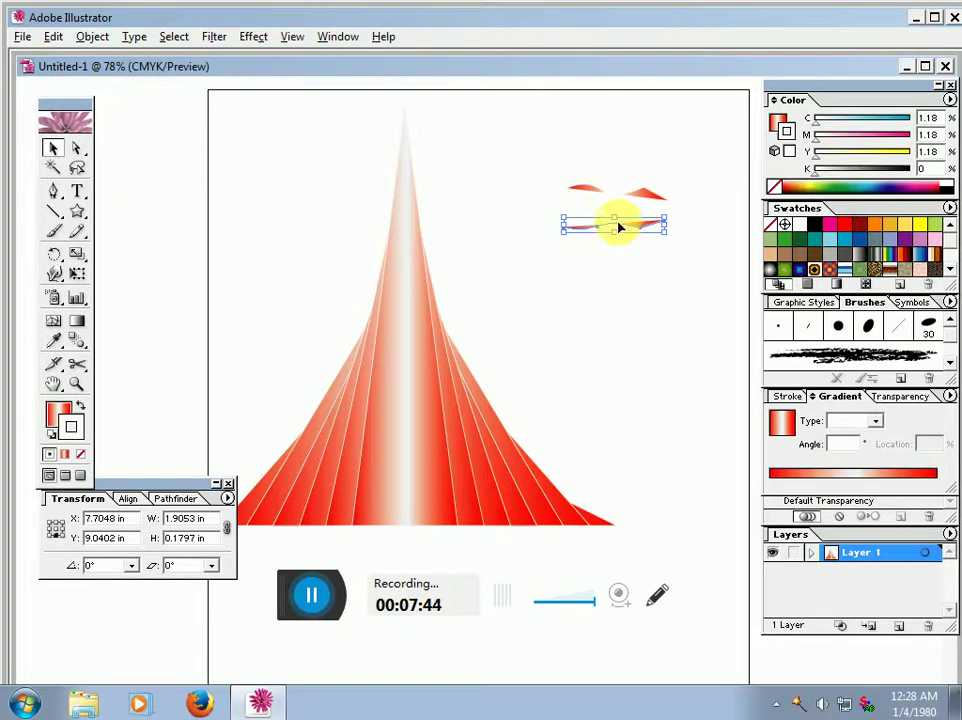
{"action": "left_click", "coordinate": [623, 210]}
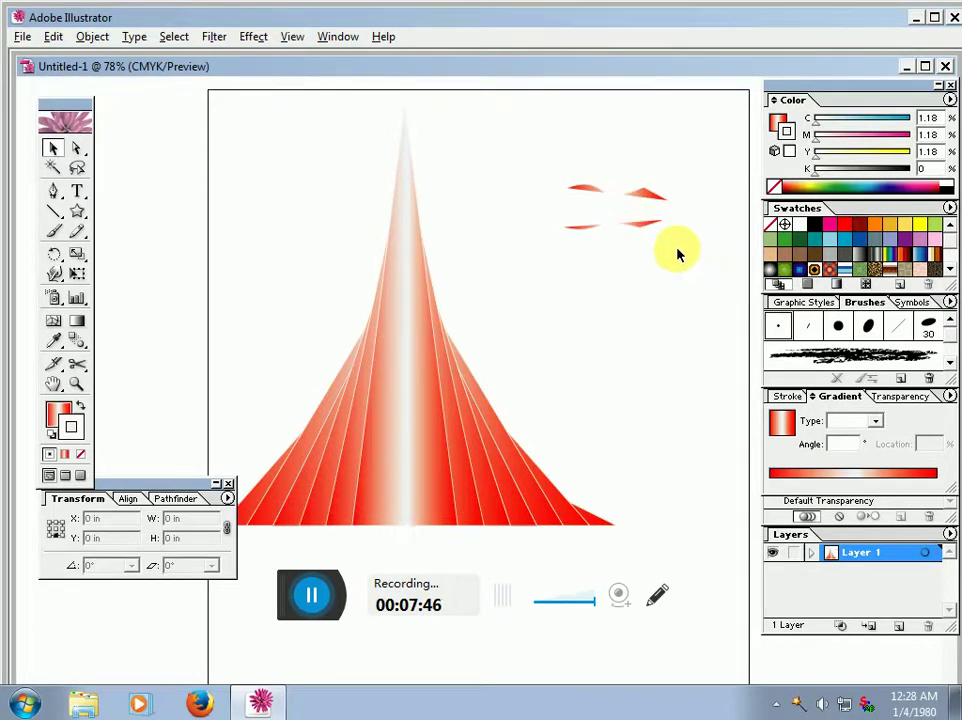
{"action": "left_click", "coordinate": [619, 198]}
{"action": "key", "text": "Delete"}
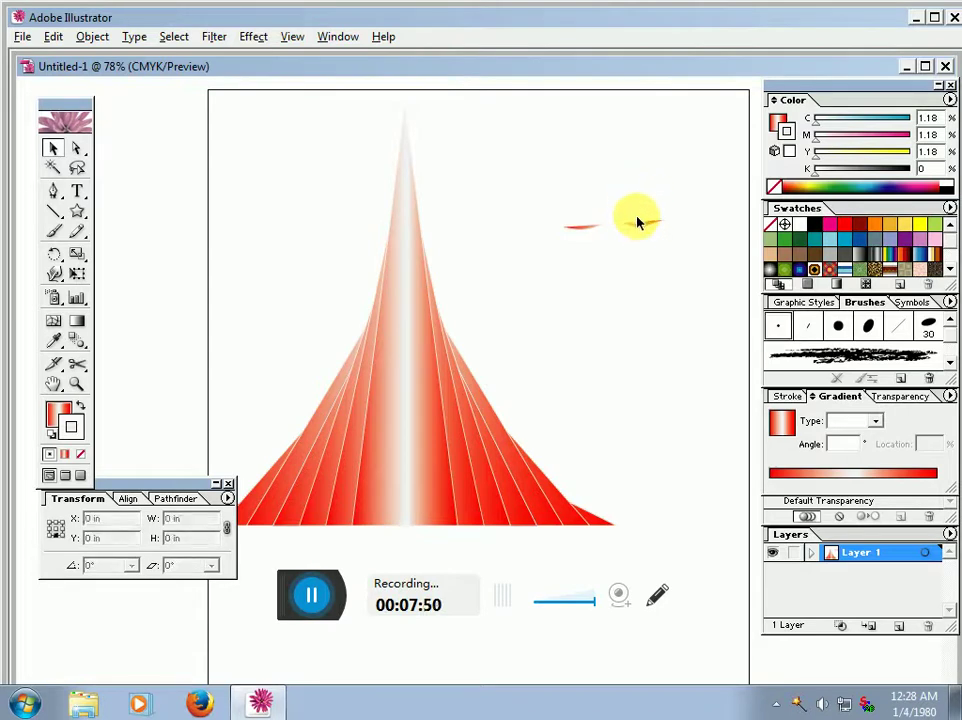
{"action": "left_click", "coordinate": [638, 222]}
{"action": "key", "text": "Delete"}
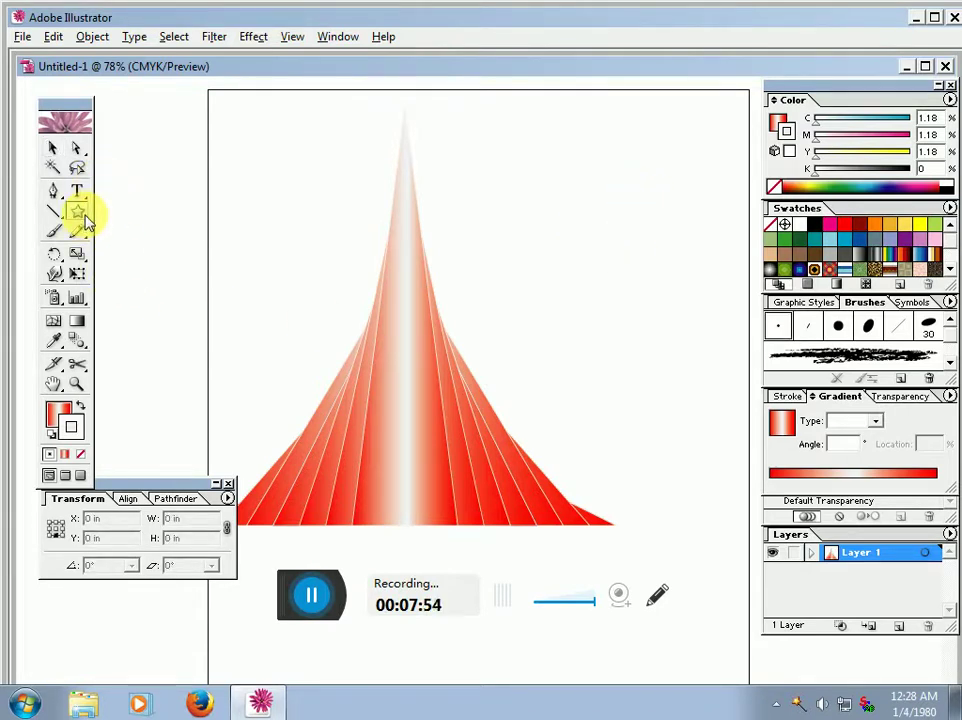
- Draw a roughly 1.7628 by 0.8903 inch rectangle right of the spire, filled dark green
{"action": "mouse_move", "coordinate": [79, 215]}
{"action": "left_mouse_down"}
{"action": "mouse_move", "coordinate": [116, 220]}
{"action": "mouse_move", "coordinate": [98, 214]}
{"action": "left_mouse_up"}
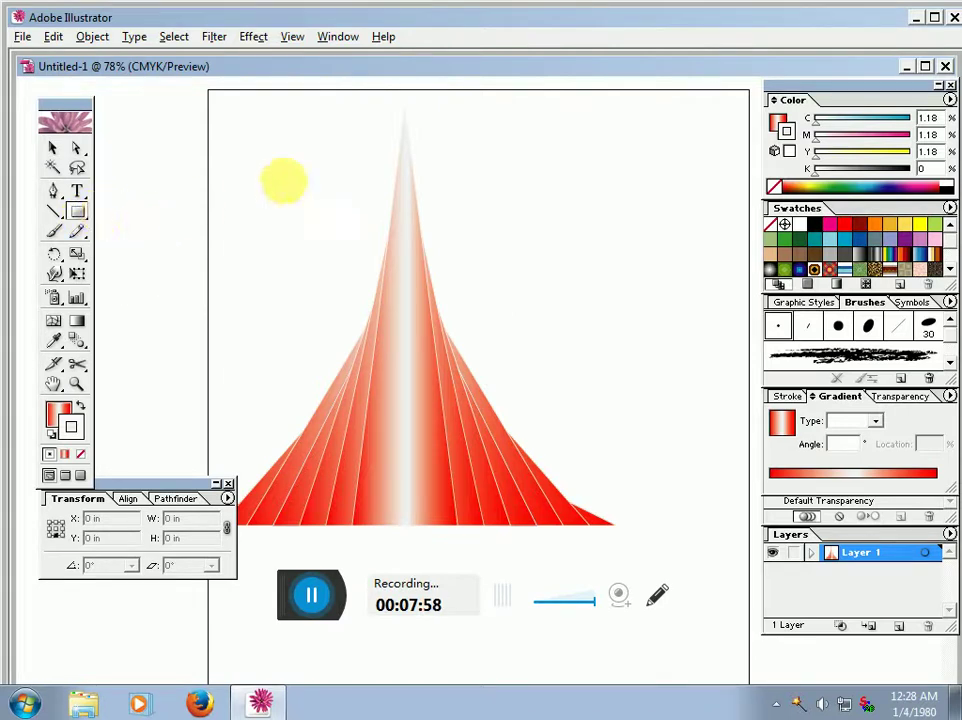
{"action": "mouse_move", "coordinate": [566, 185]}
{"action": "left_mouse_down"}
{"action": "mouse_move", "coordinate": [655, 226]}
{"action": "mouse_move", "coordinate": [636, 228]}
{"action": "left_mouse_up"}
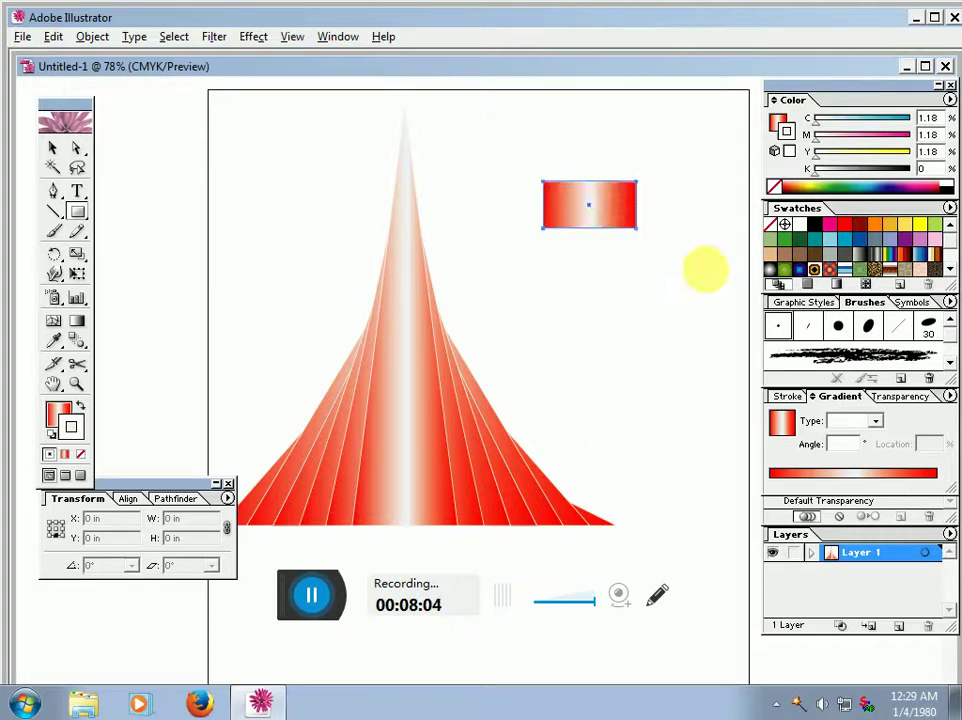
{"action": "double_click", "coordinate": [58, 416]}
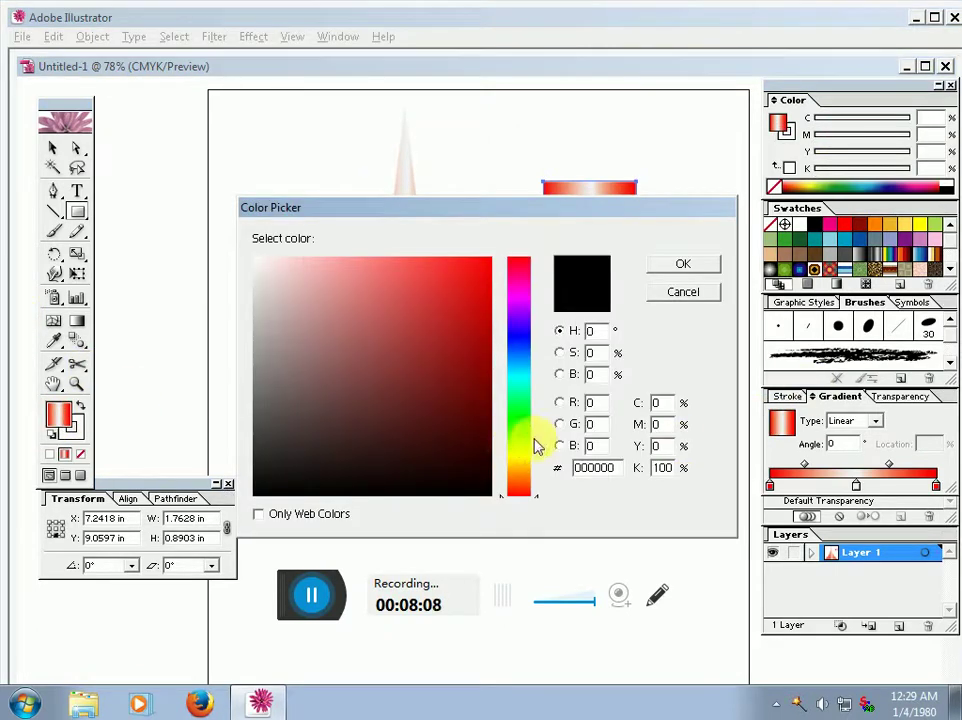
{"action": "left_click", "coordinate": [525, 443]}
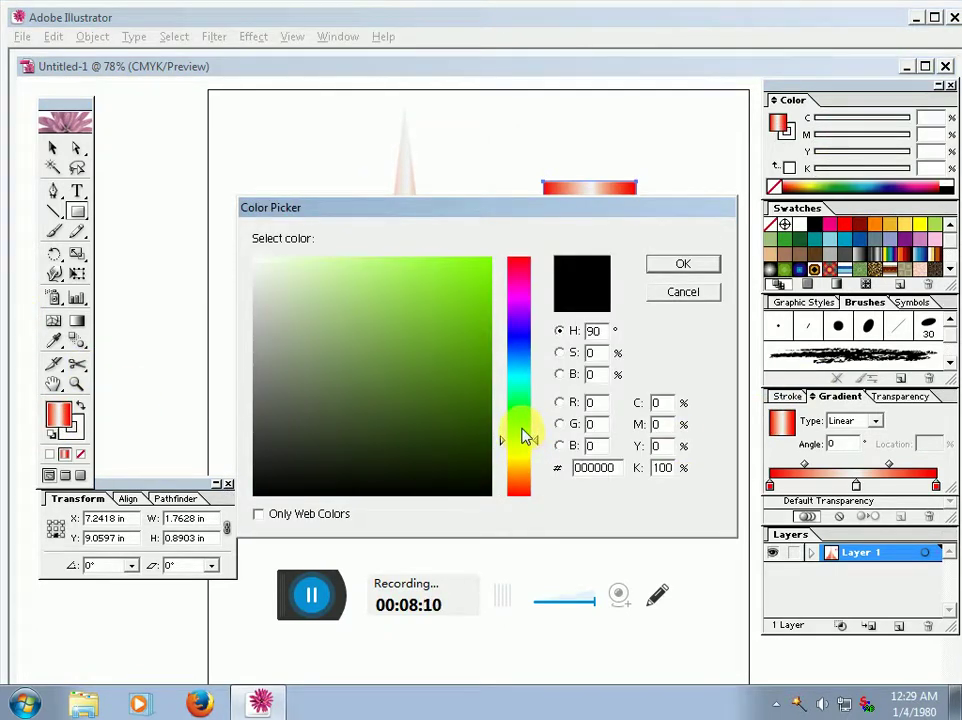
{"action": "left_click", "coordinate": [518, 421]}
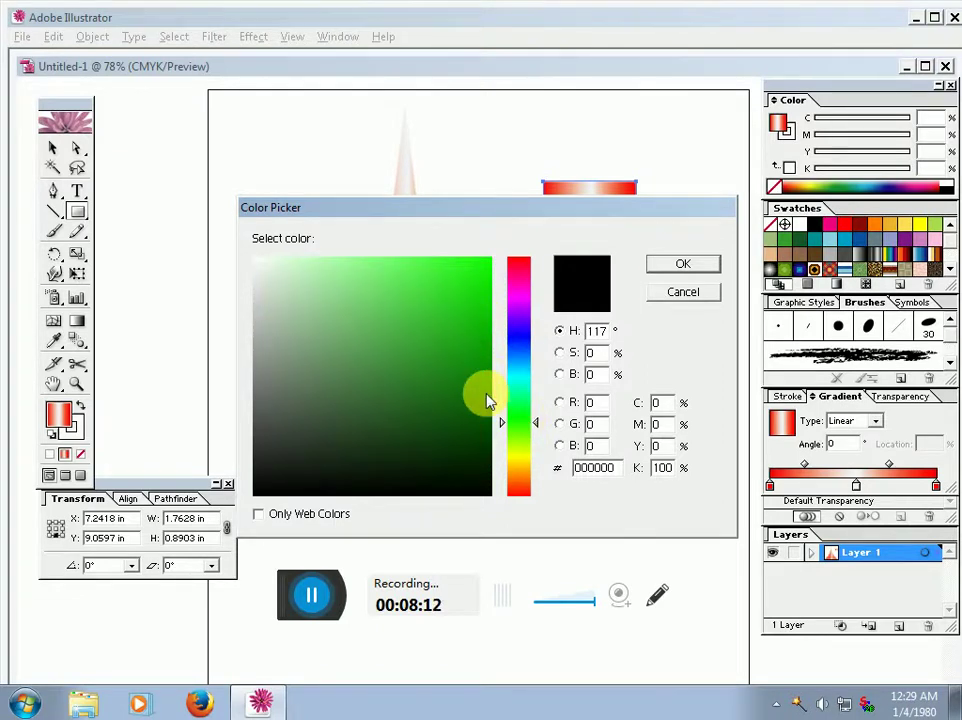
{"action": "left_click_drag", "start_coordinate": [488, 400], "coordinate": [492, 412]}
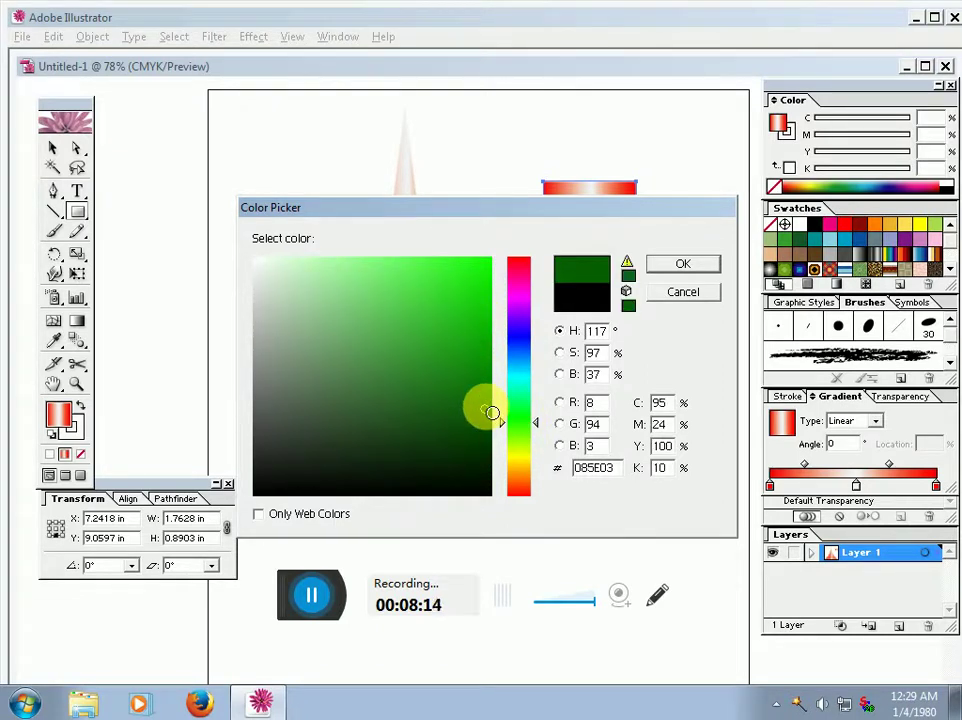
{"action": "left_click", "coordinate": [697, 268]}
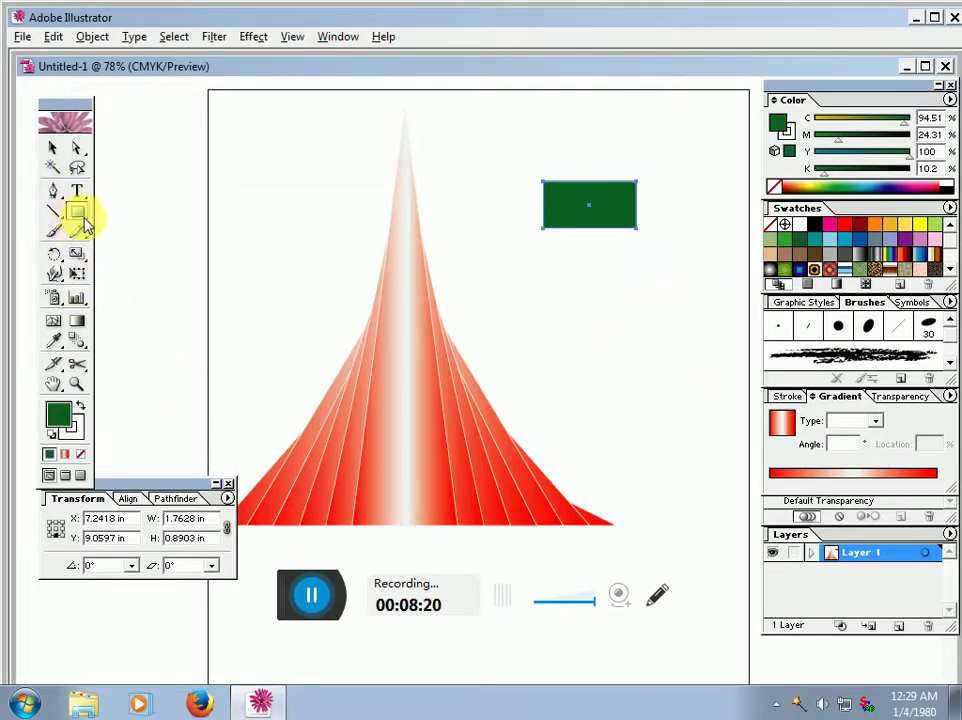
{"action": "left_click_drag", "start_coordinate": [80, 216], "coordinate": [142, 215]}
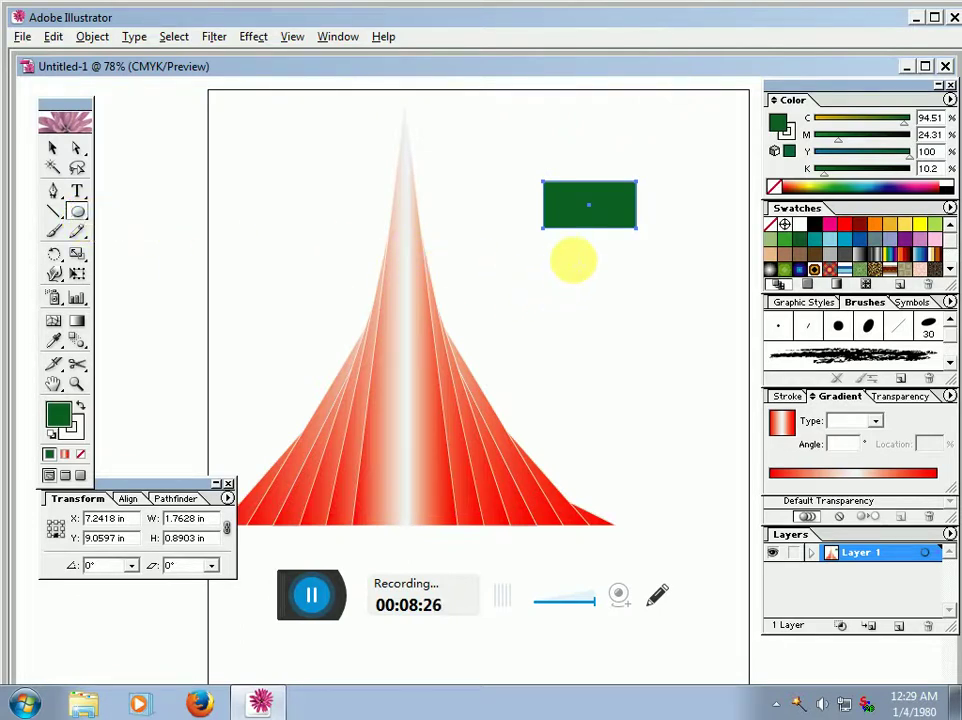
- Enlarge the small ellipse and move it onto the green rectangle
{"action": "left_click", "coordinate": [572, 261]}
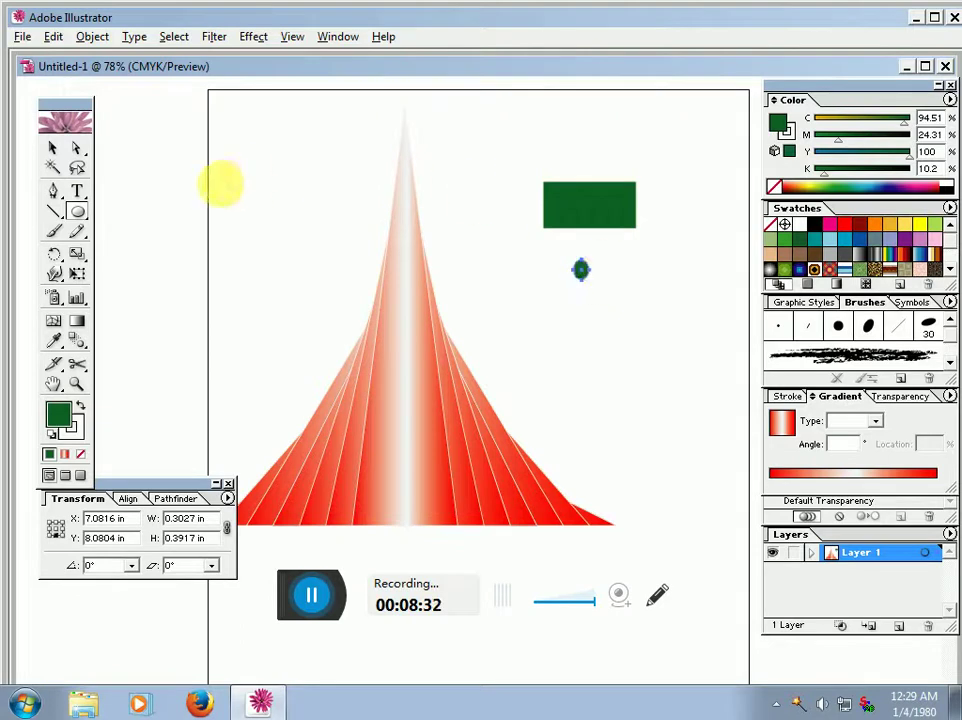
{"action": "left_click", "coordinate": [53, 148]}
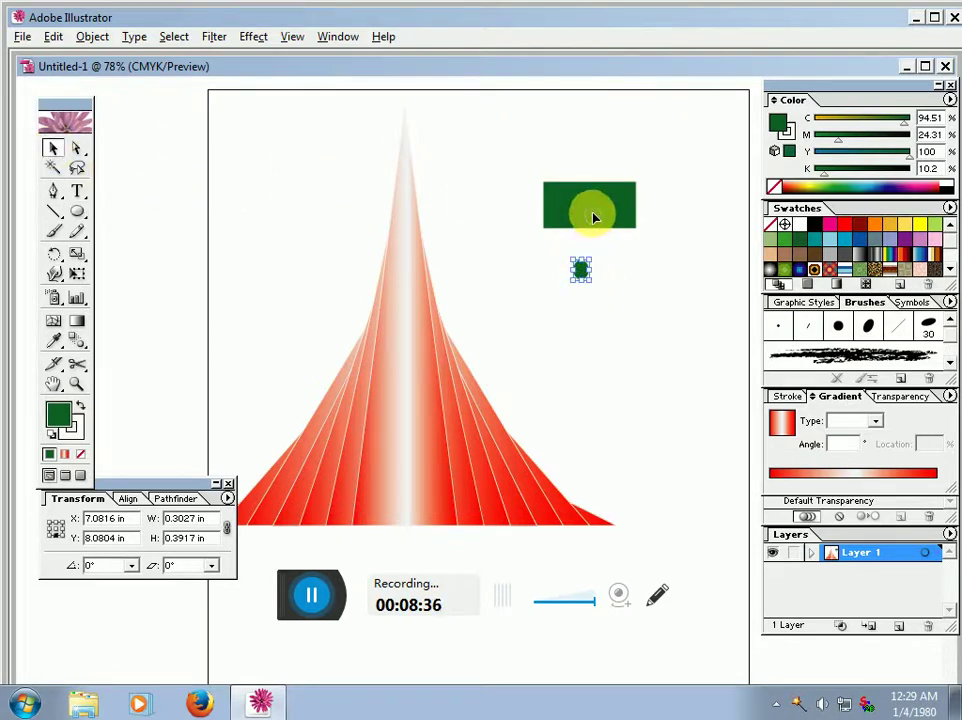
{"action": "left_click_drag", "start_coordinate": [600, 264], "coordinate": [632, 297]}
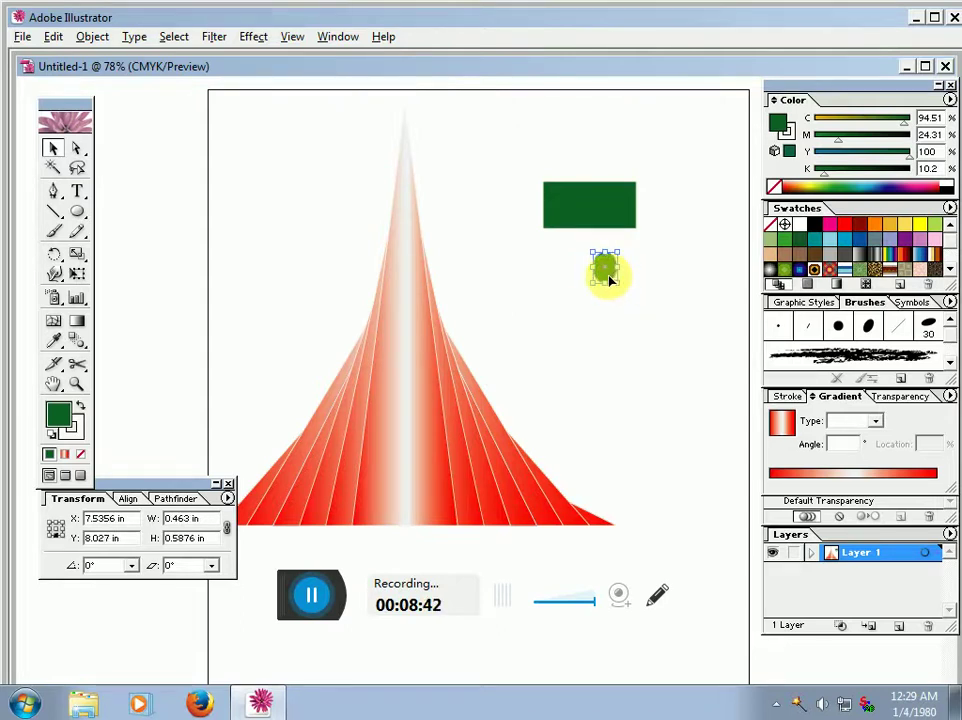
{"action": "left_click_drag", "start_coordinate": [610, 278], "coordinate": [590, 218]}
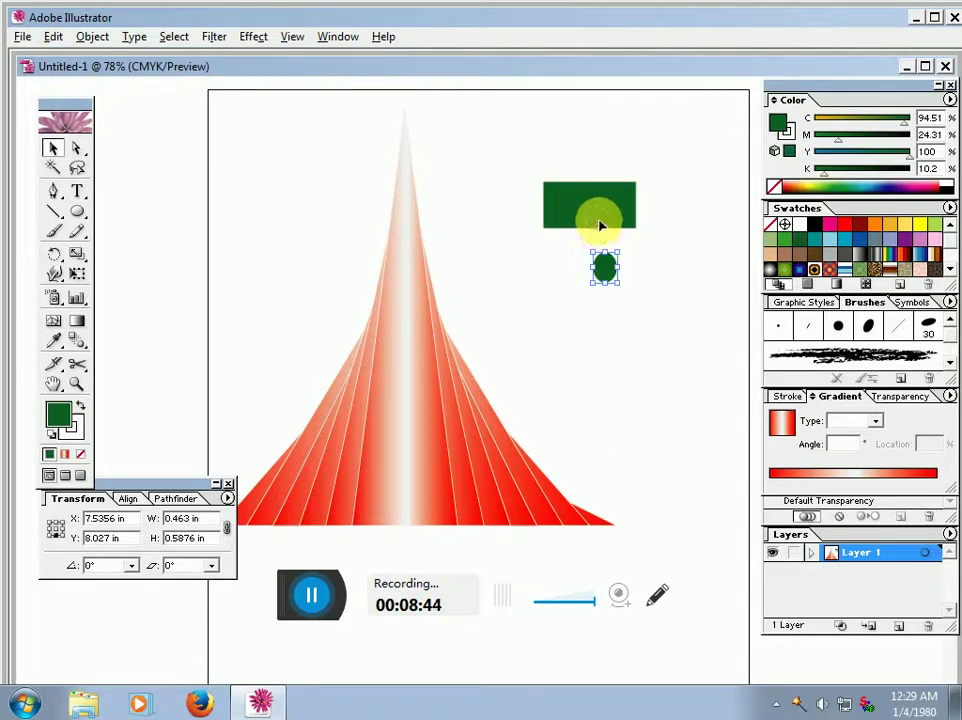
- Fill the ellipse red and set its stroke to None
{"action": "left_click", "coordinate": [791, 189]}
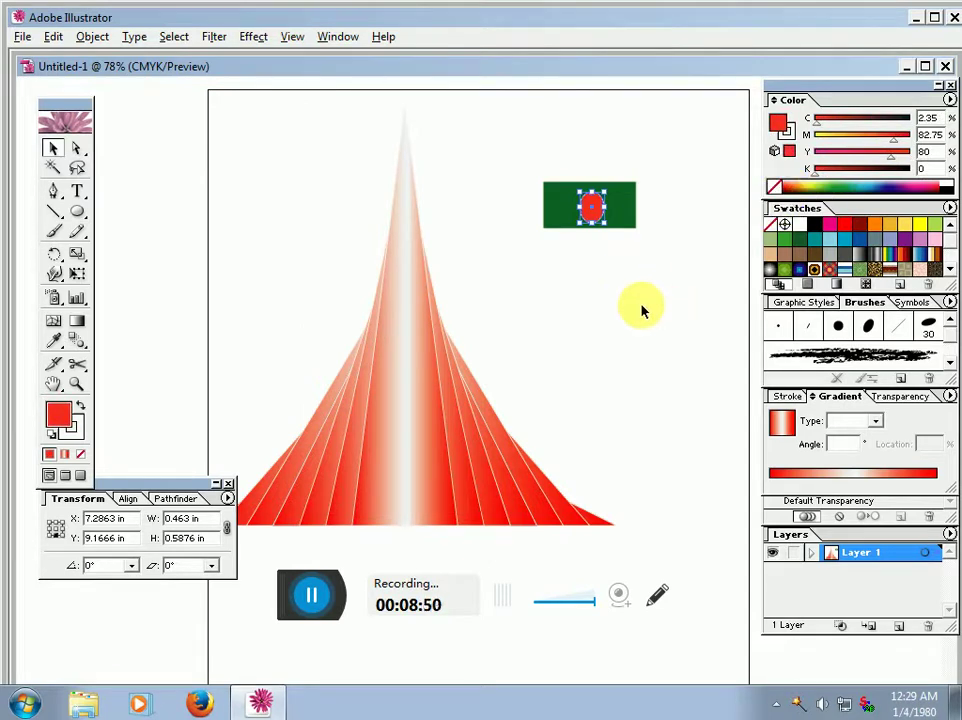
{"action": "left_click", "coordinate": [72, 428]}
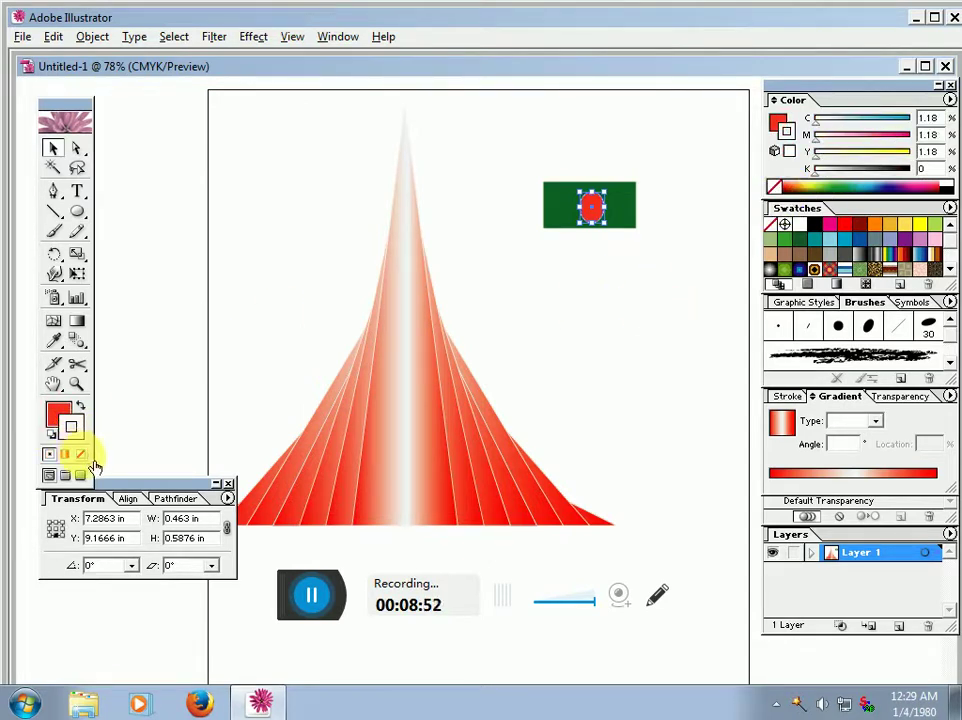
{"action": "left_click", "coordinate": [81, 454]}
{"action": "left_click", "coordinate": [520, 165]}
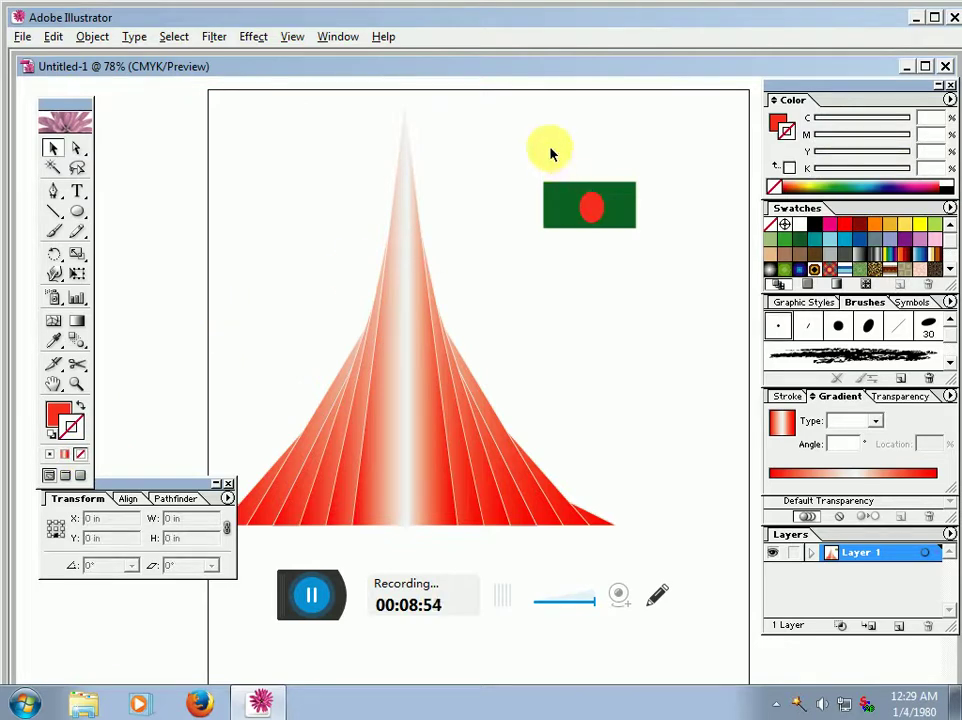
- Horizontally centre the red circle on the green rectangle using the Align panel
{"action": "left_click_drag", "start_coordinate": [550, 152], "coordinate": [612, 240]}
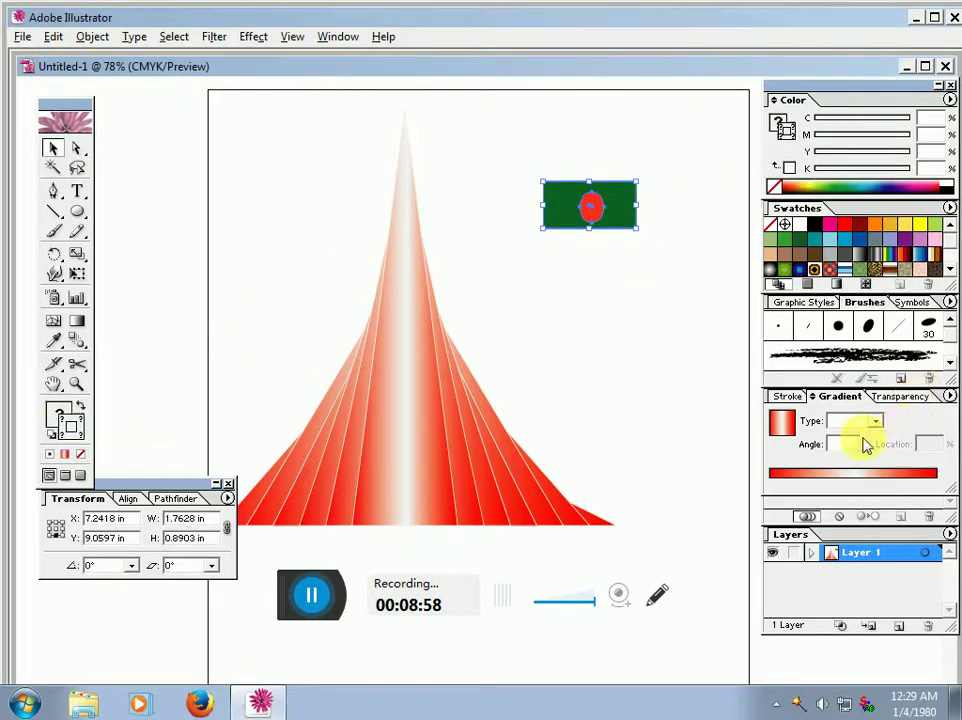
{"action": "left_click", "coordinate": [338, 38]}
{"action": "left_click", "coordinate": [369, 164]}
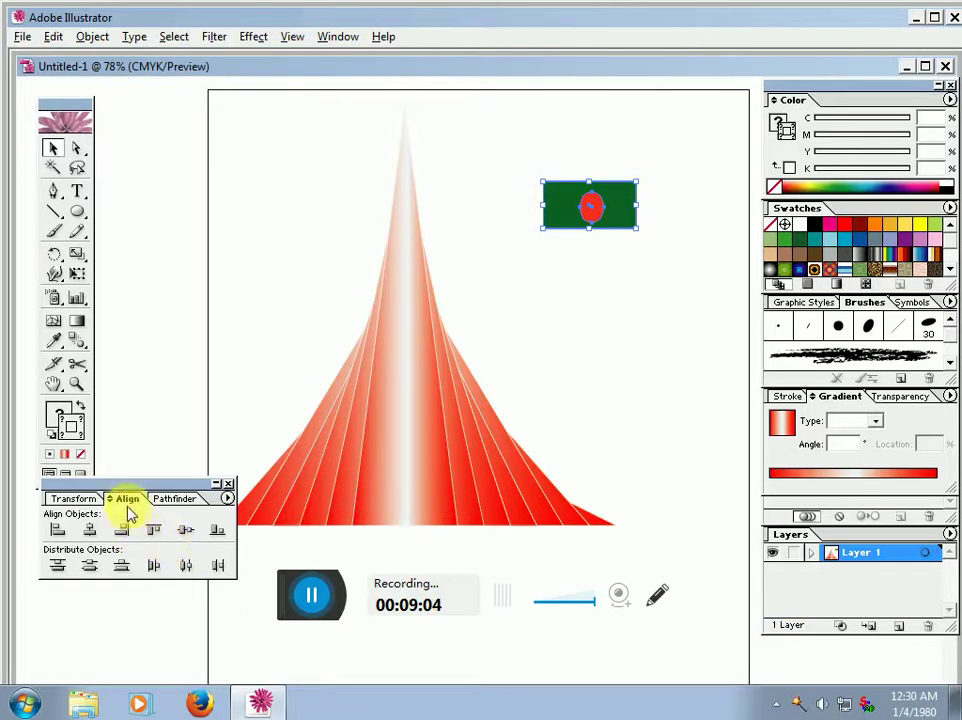
{"action": "left_click", "coordinate": [89, 530]}
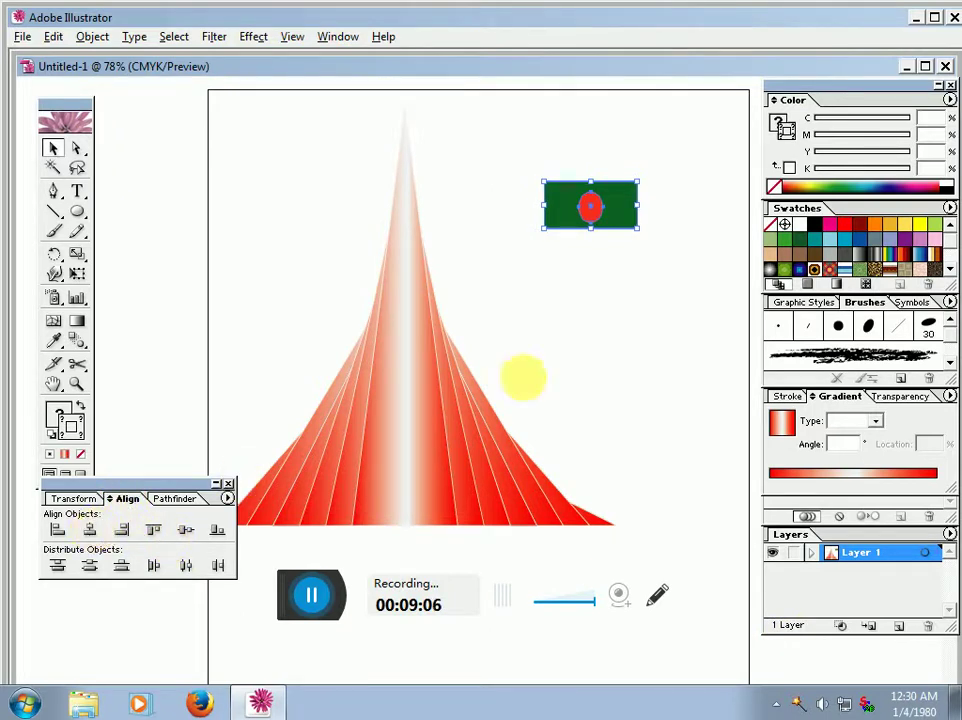
- Set the red circle's stroke to None, then reselect both flag shapes
{"action": "left_click", "coordinate": [560, 357]}
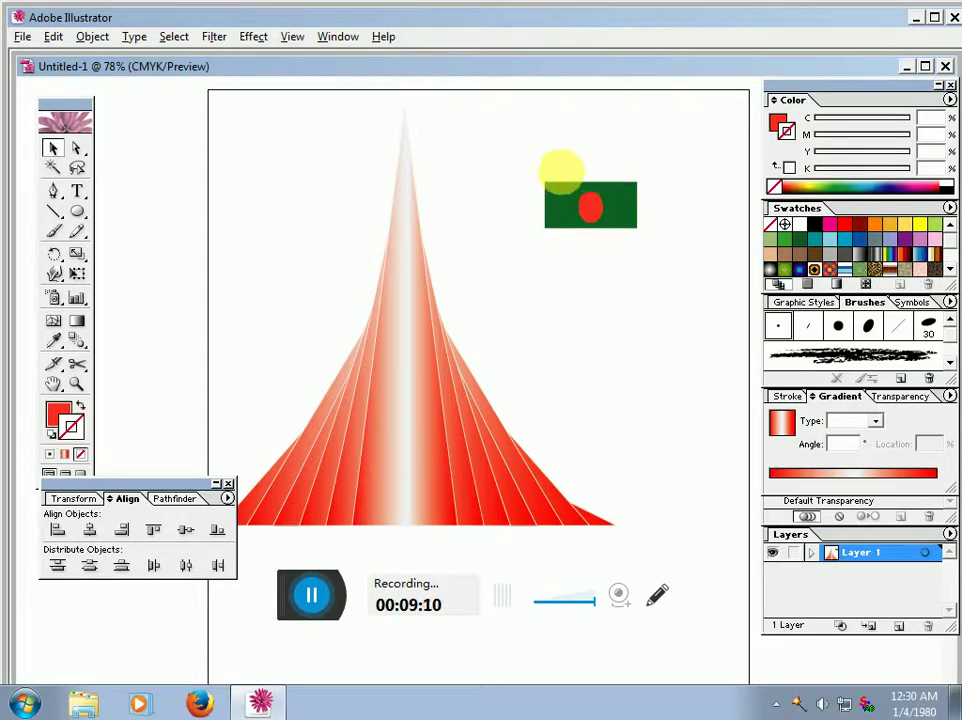
{"action": "left_click", "coordinate": [590, 207]}
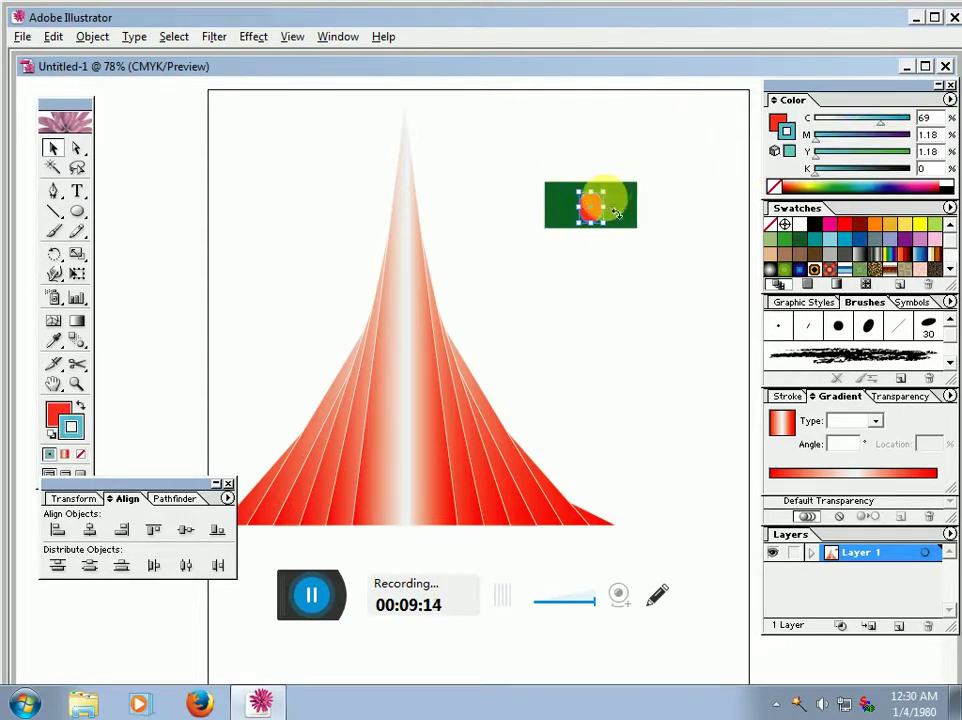
{"action": "left_click", "coordinate": [80, 454]}
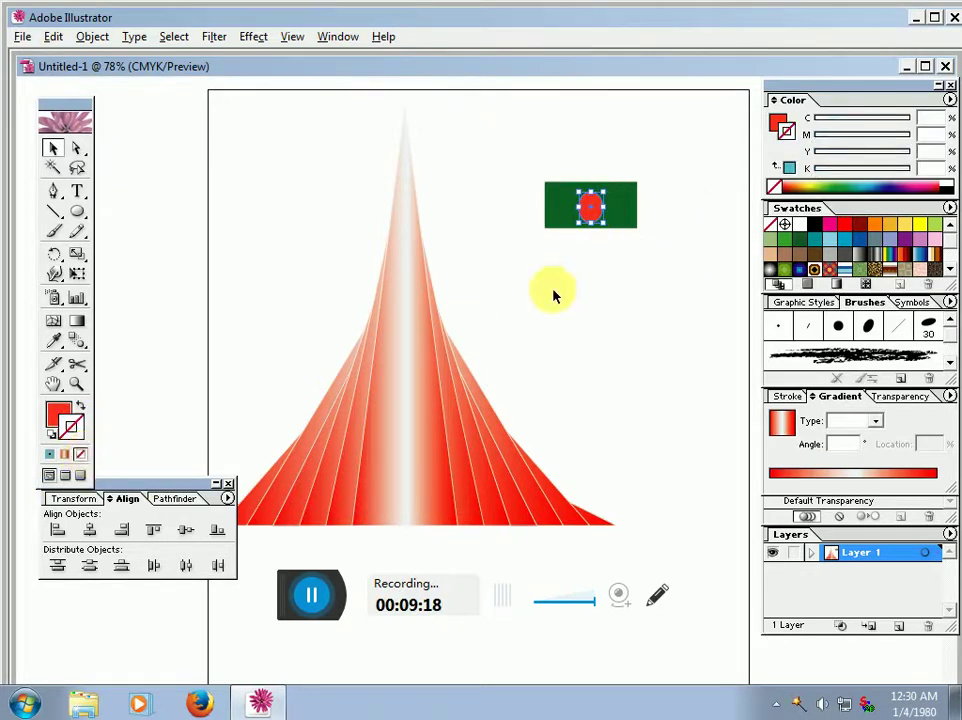
{"action": "left_click_drag", "start_coordinate": [531, 152], "coordinate": [620, 242]}
- Group the green rectangle and red circle into one flag object
{"action": "right_click", "coordinate": [597, 215]}
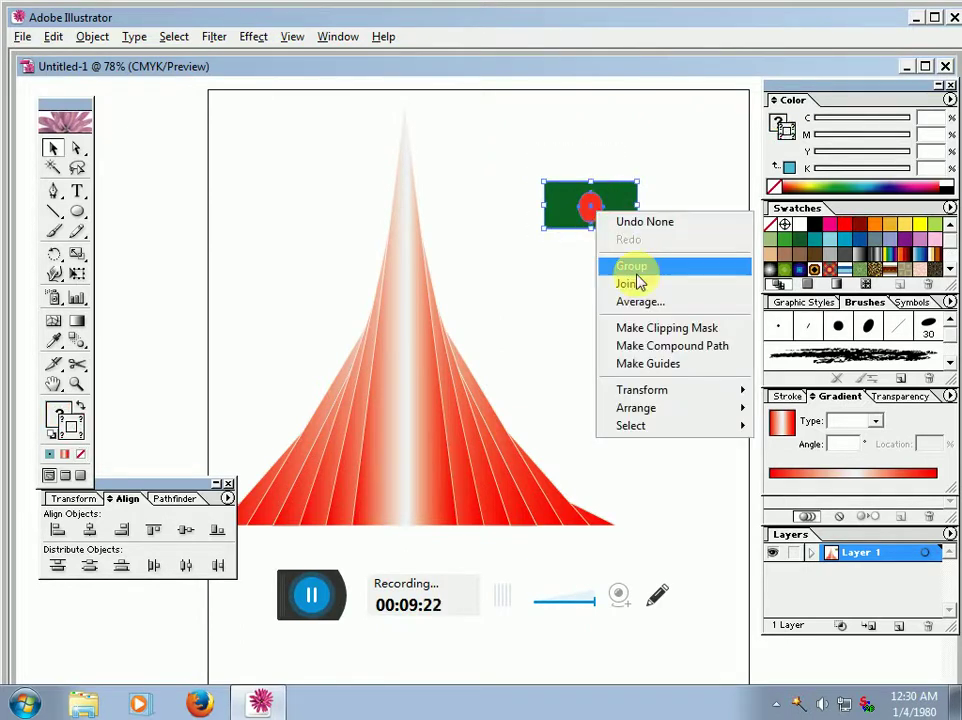
{"action": "left_click", "coordinate": [638, 266]}
{"action": "left_click", "coordinate": [580, 279]}
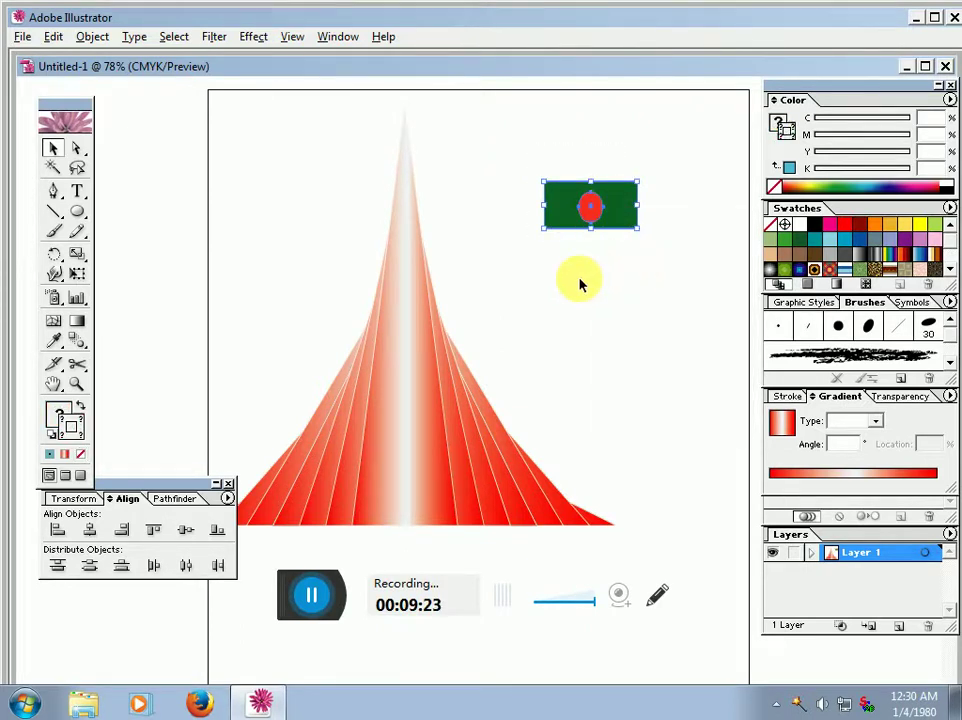
{"action": "left_click", "coordinate": [602, 226]}
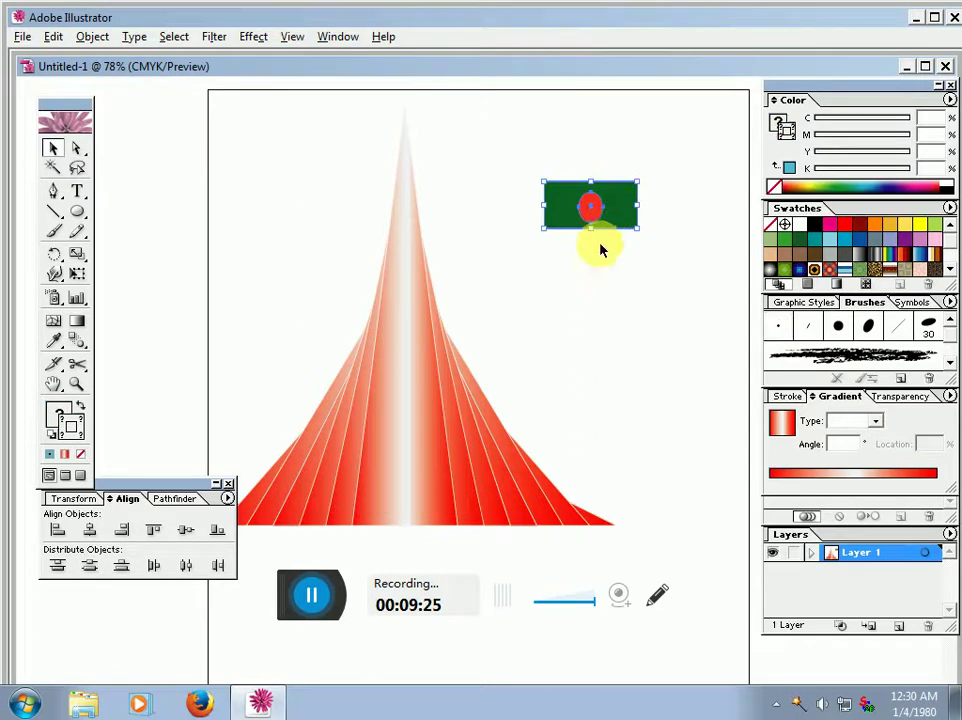
- Select the green rectangle inside the group with Direct and Group Selection, nudging it slightly
{"action": "left_click", "coordinate": [77, 150]}
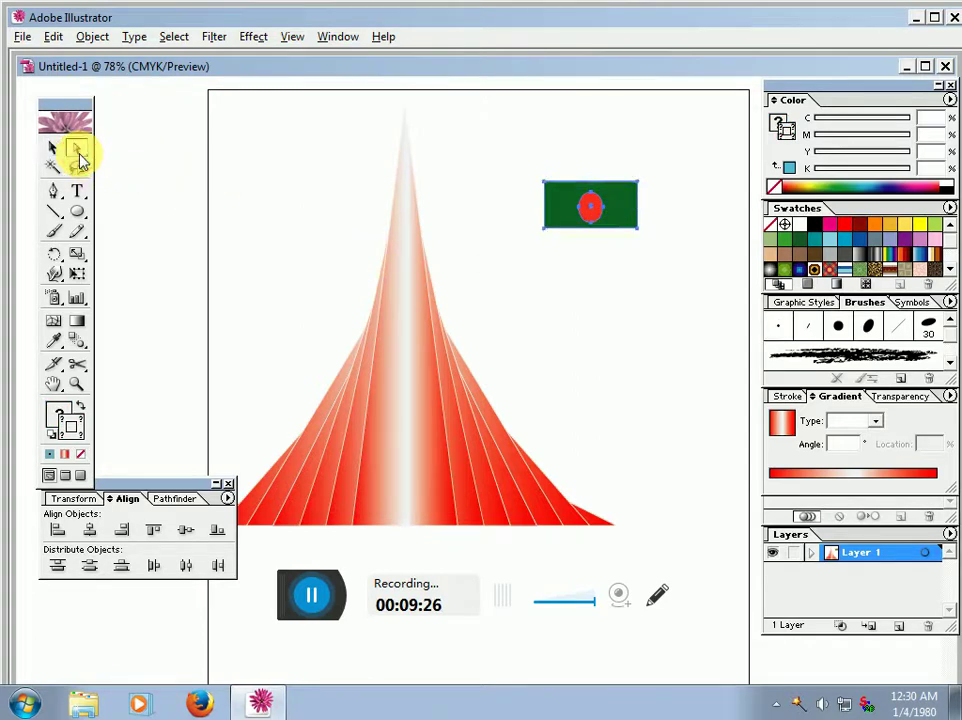
{"action": "left_click", "coordinate": [634, 228]}
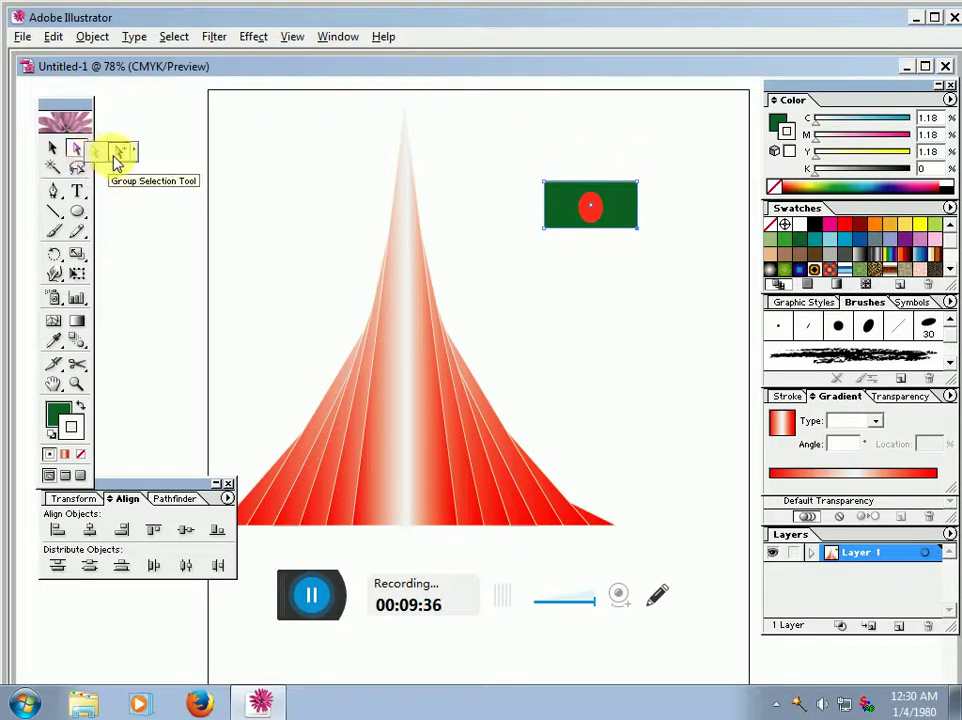
{"action": "left_click_drag", "start_coordinate": [80, 150], "coordinate": [121, 152]}
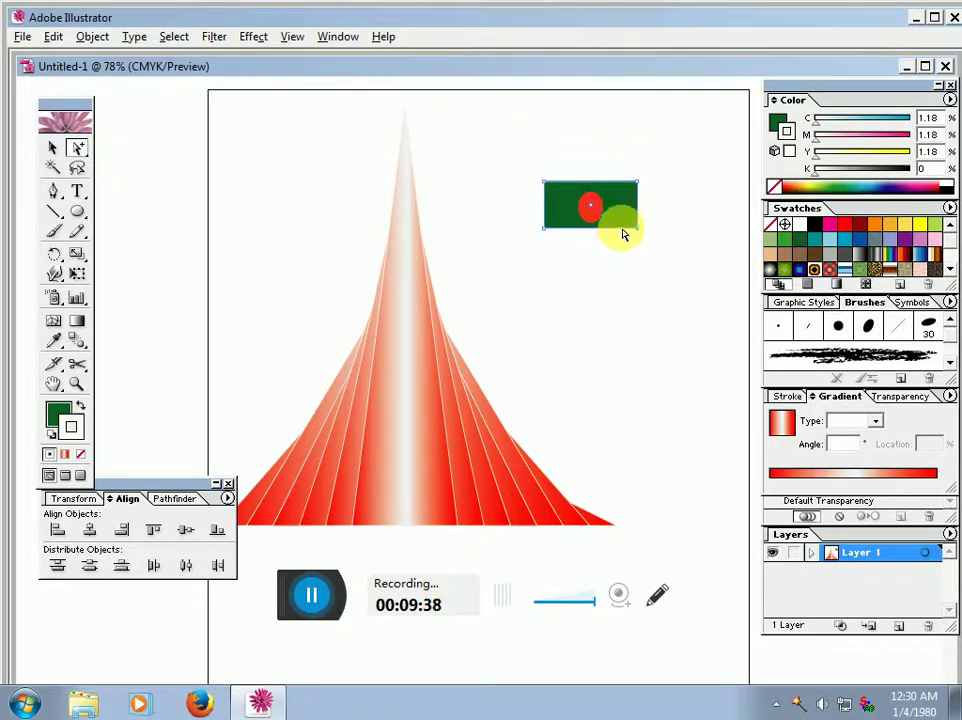
{"action": "left_click_drag", "start_coordinate": [624, 228], "coordinate": [627, 230]}
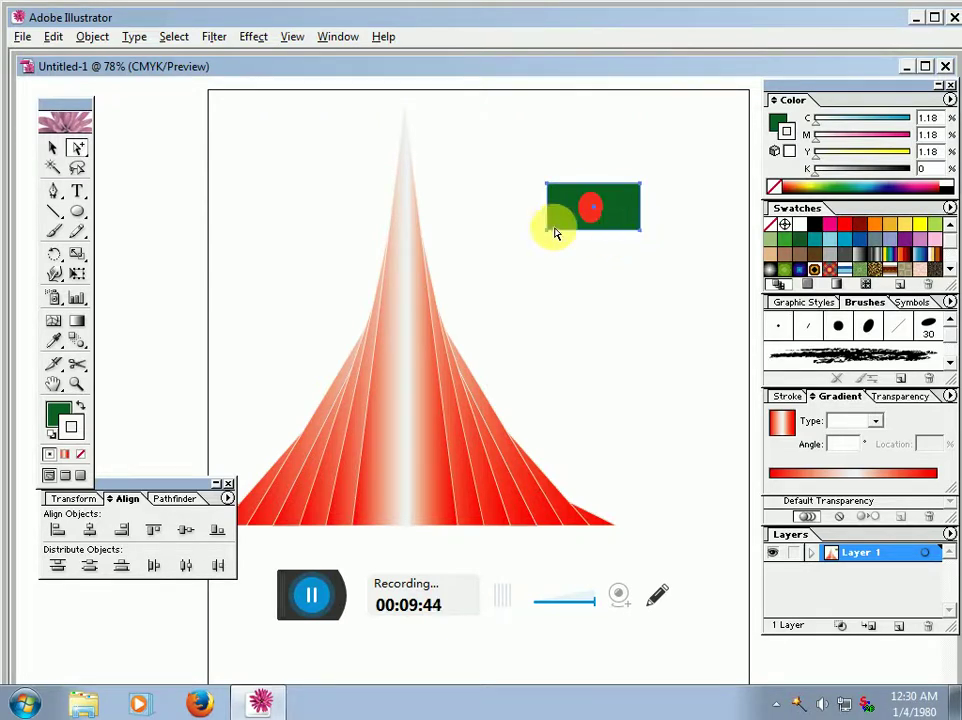
{"action": "left_click", "coordinate": [86, 152]}
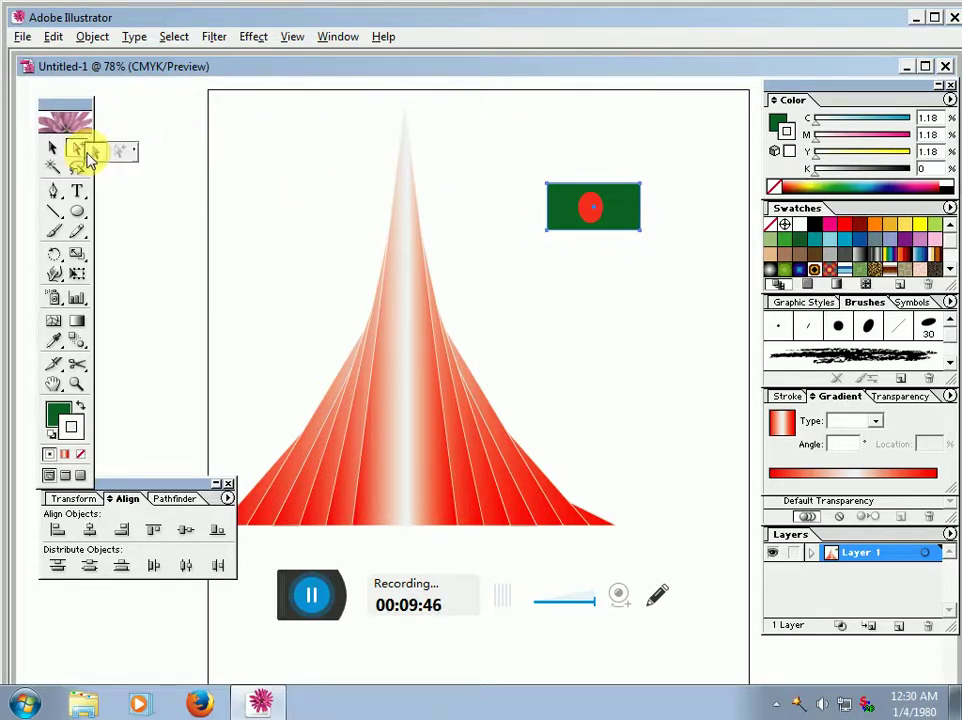
{"action": "left_click", "coordinate": [600, 245]}
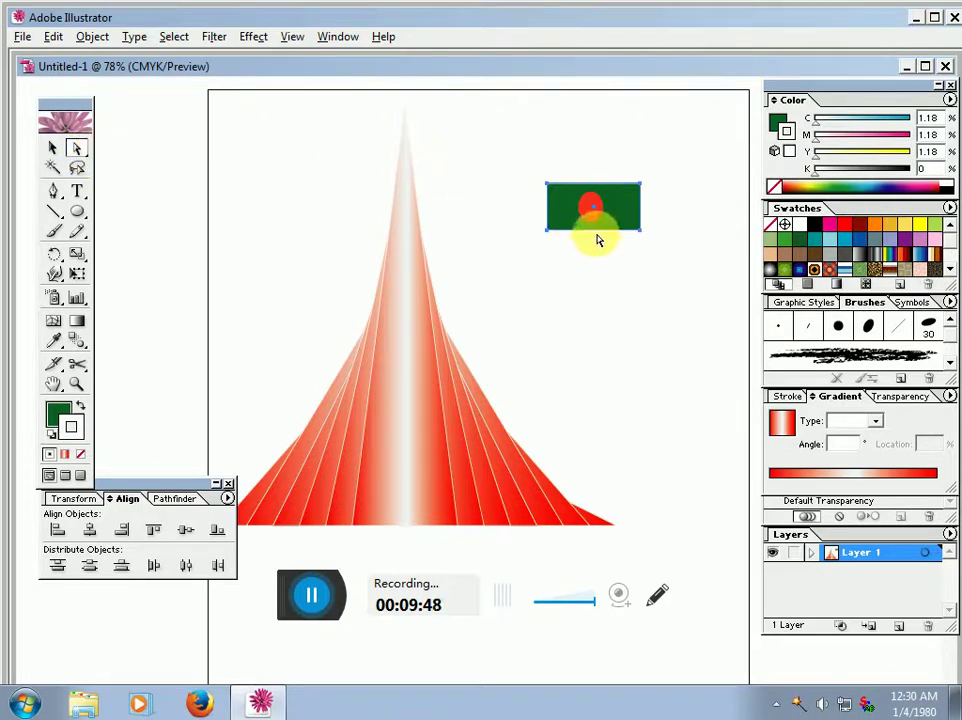
- Drag the rectangle's bottom-right corner, then undo the skew so the flag keeps its shape
{"action": "left_click_drag", "start_coordinate": [600, 218], "coordinate": [618, 236]}
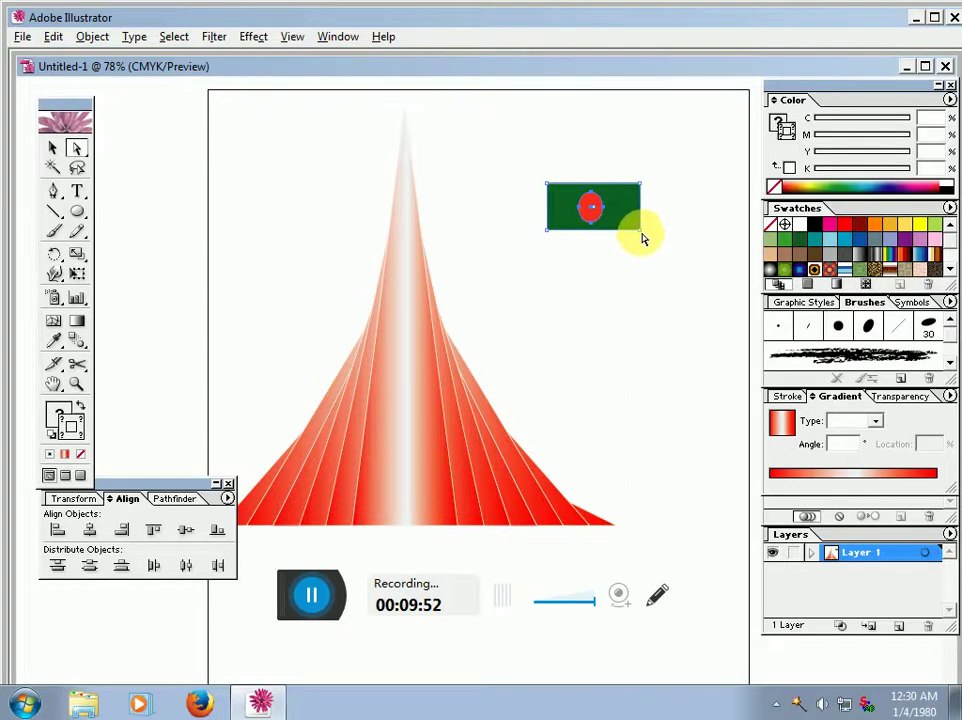
{"action": "left_click", "coordinate": [642, 238]}
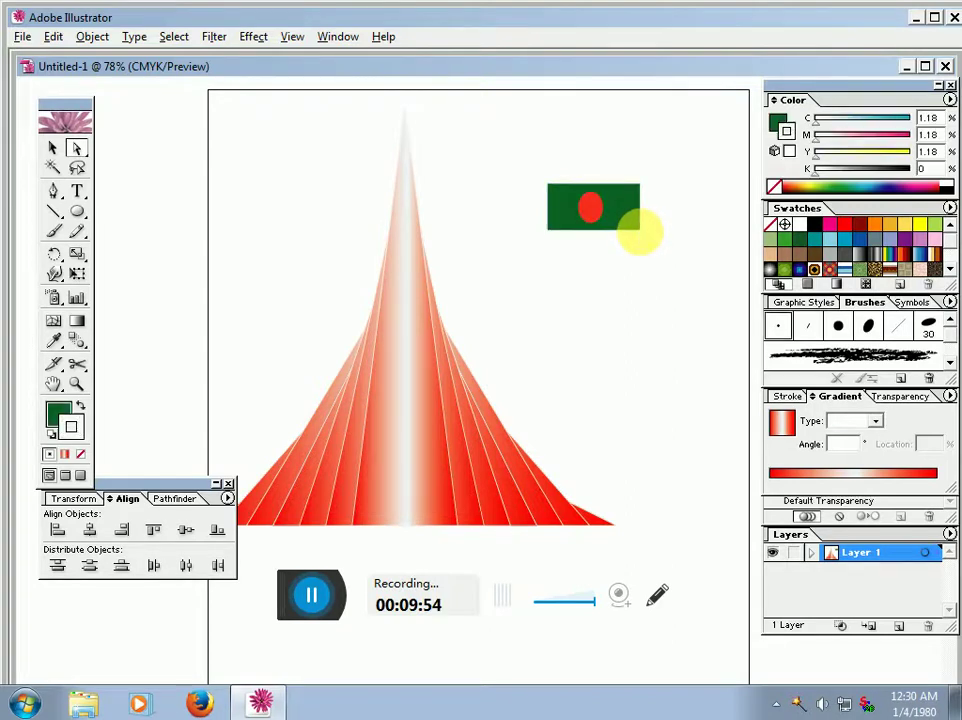
{"action": "left_click", "coordinate": [640, 232]}
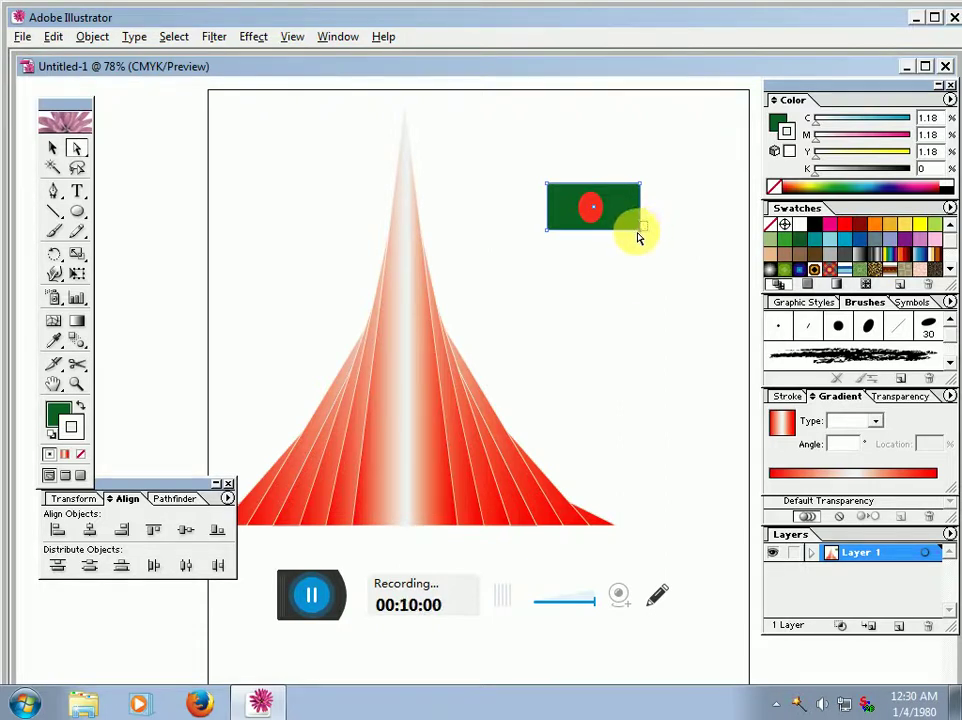
{"action": "left_click", "coordinate": [642, 237]}
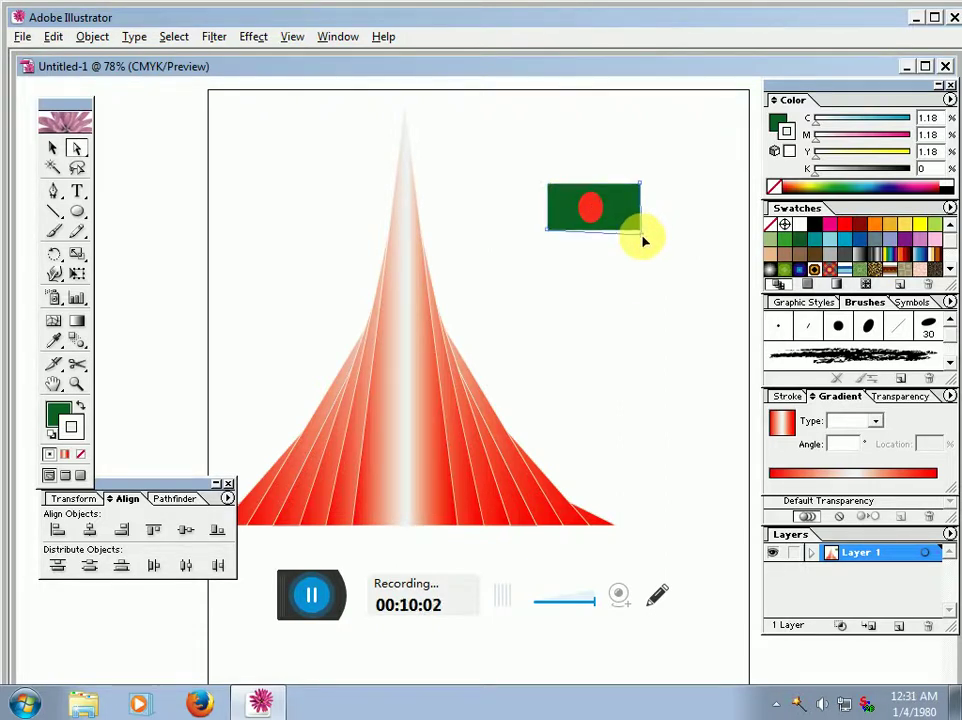
{"action": "left_click_drag", "start_coordinate": [642, 237], "coordinate": [643, 247]}
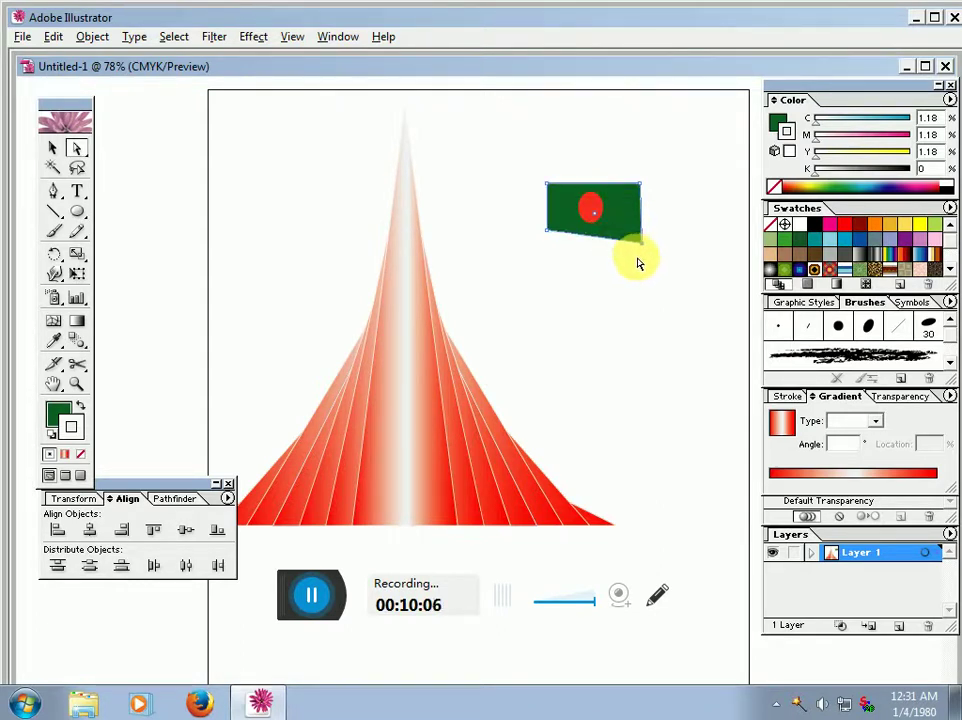
{"action": "key", "text": "ctrl+z"}
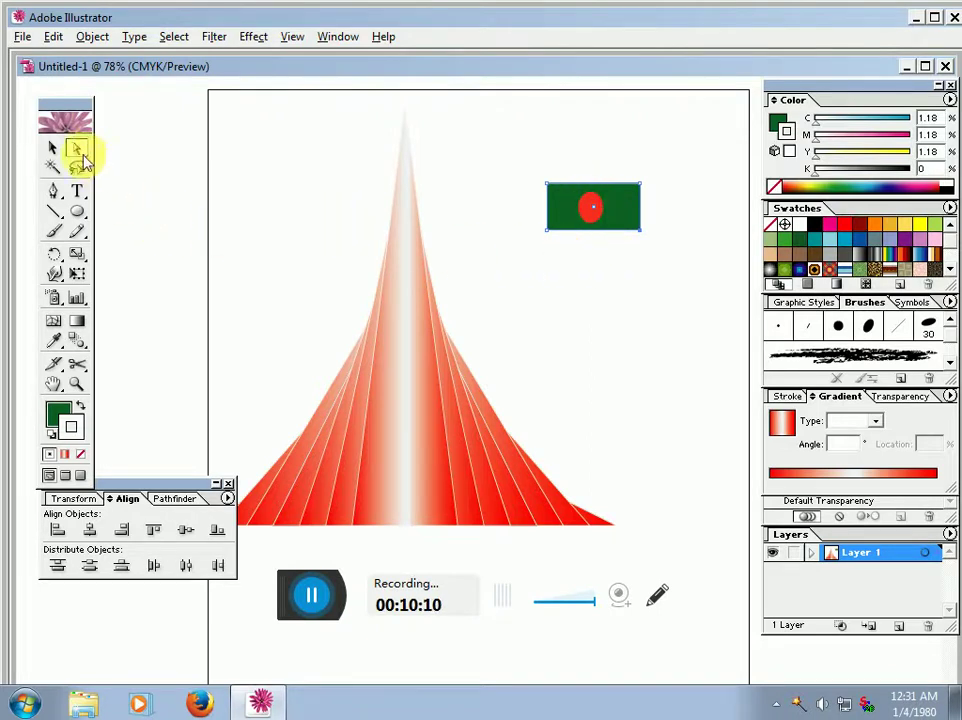
{"action": "left_click", "coordinate": [53, 148]}
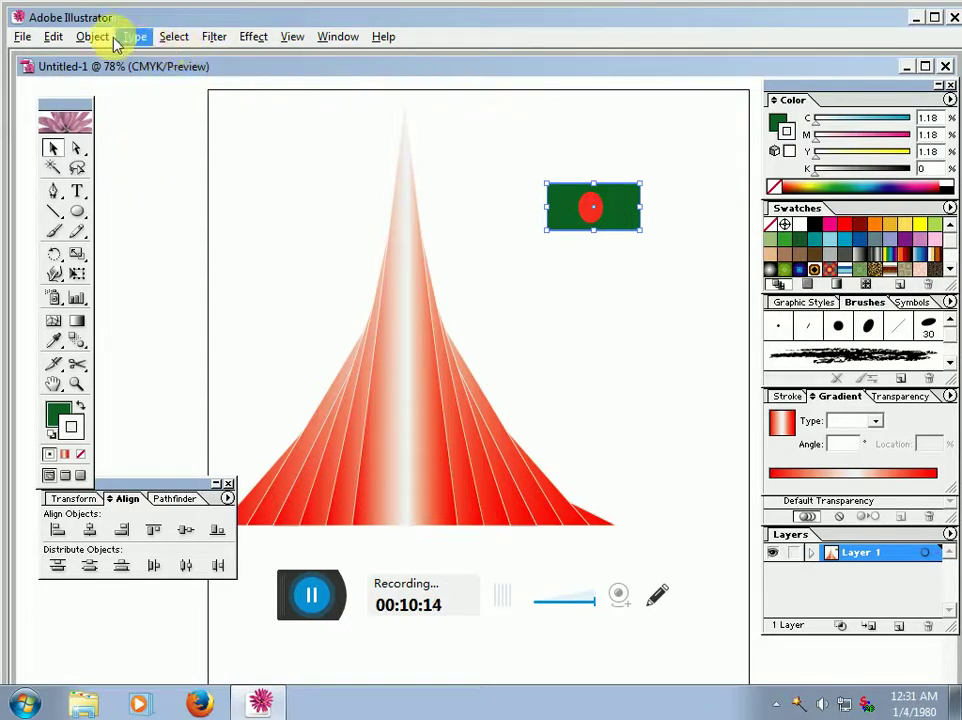
- Warp the flag with Flag style, 15% bend and about 1% horizontal distortion
{"action": "left_click", "coordinate": [272, 38]}
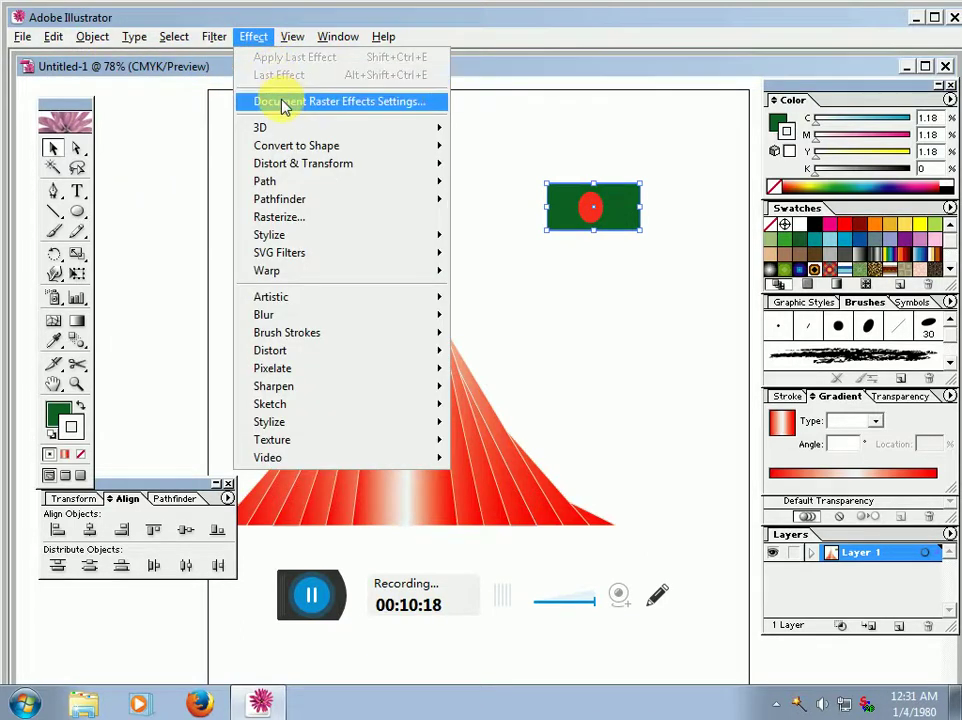
{"action": "mouse_move", "coordinate": [266, 271]}
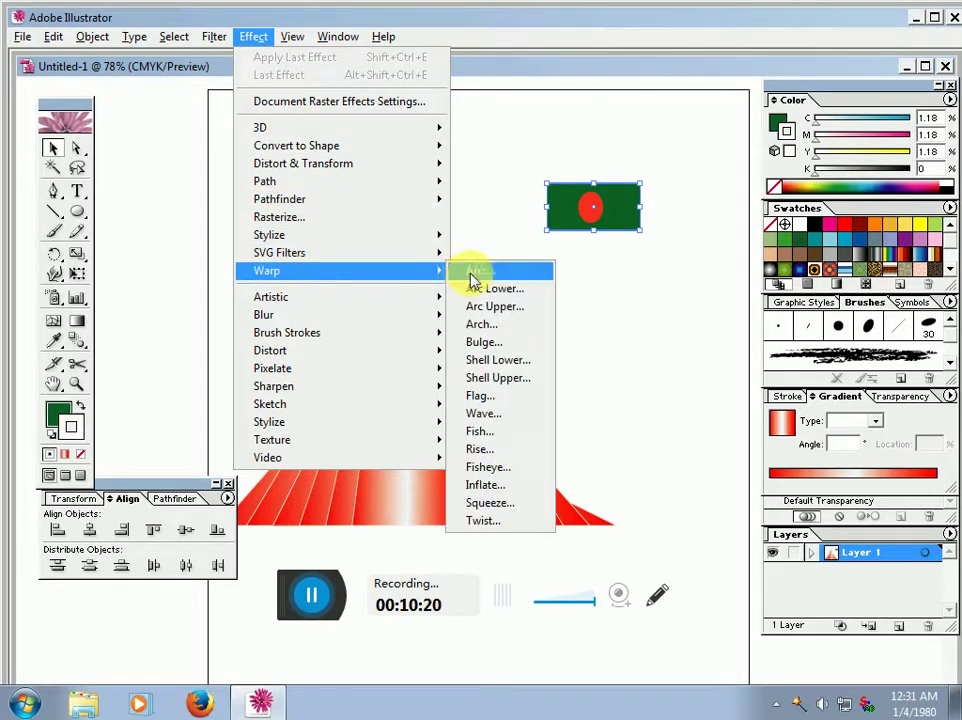
{"action": "left_click", "coordinate": [472, 274]}
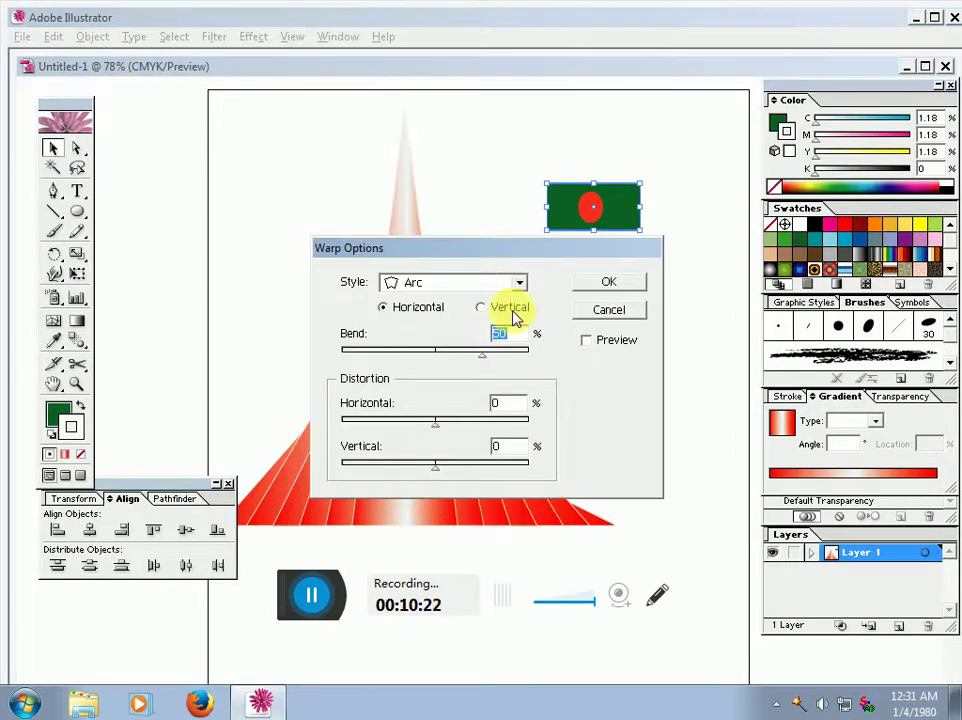
{"action": "left_click", "coordinate": [587, 340]}
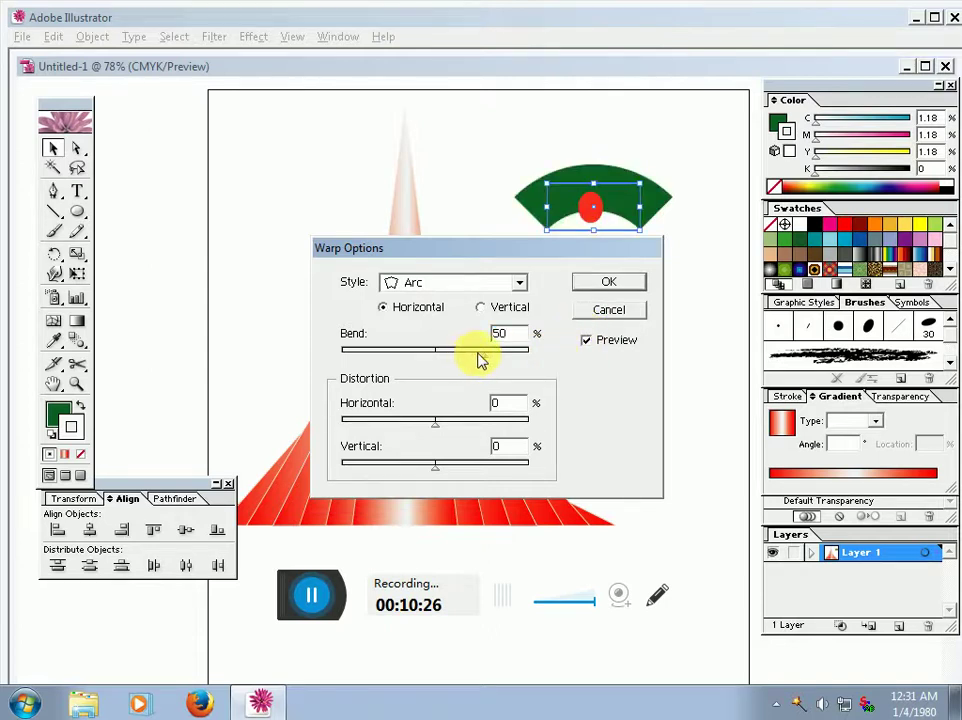
{"action": "left_click_drag", "start_coordinate": [479, 360], "coordinate": [431, 362]}
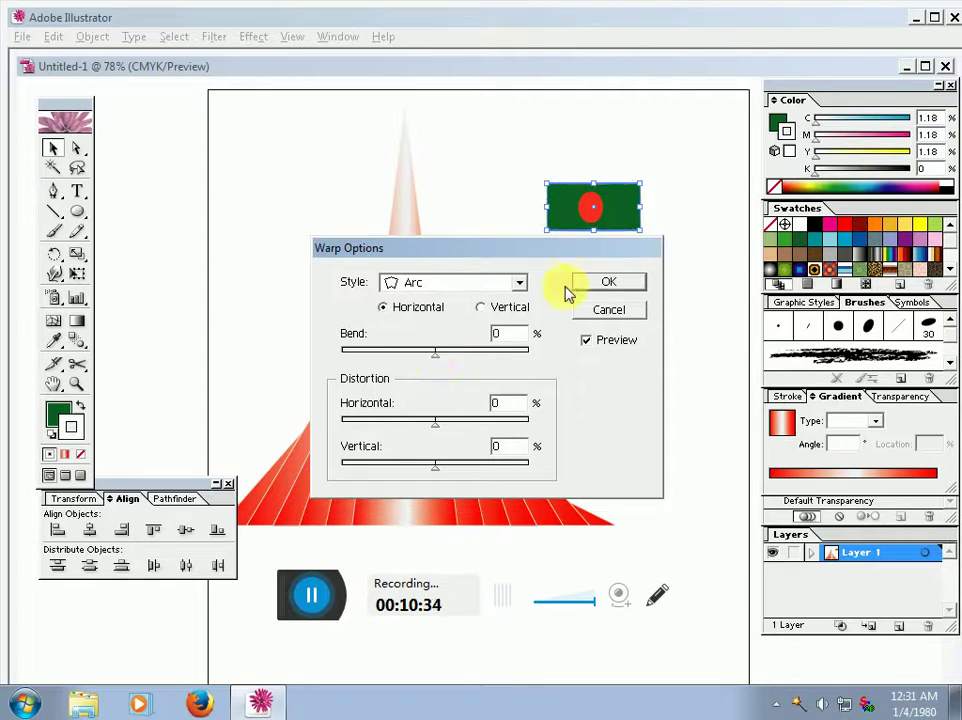
{"action": "left_click", "coordinate": [519, 283]}
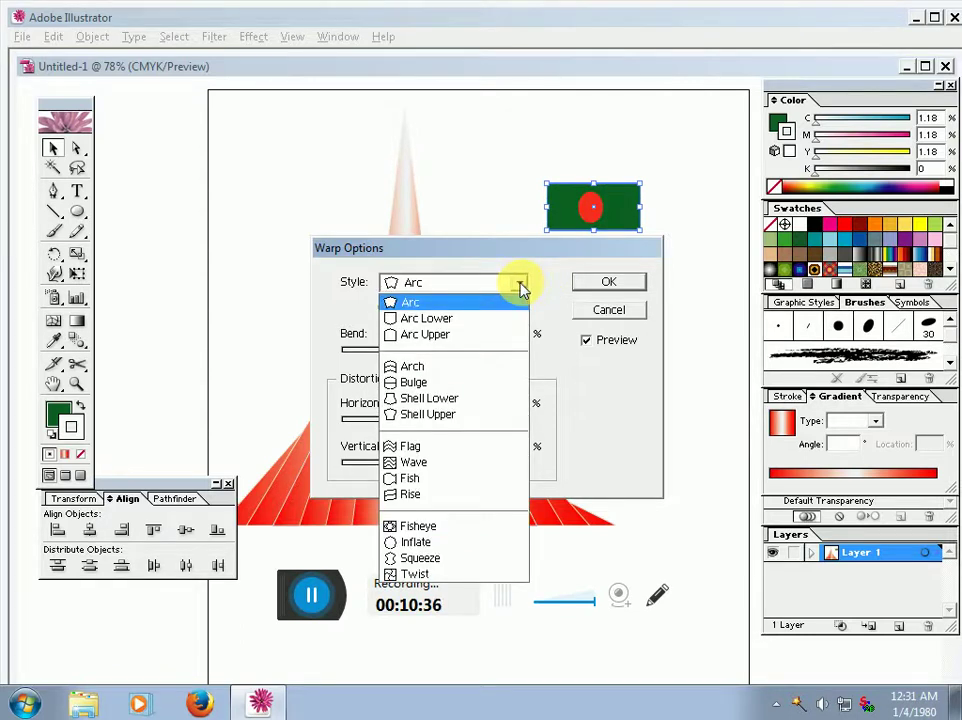
{"action": "left_click", "coordinate": [406, 451]}
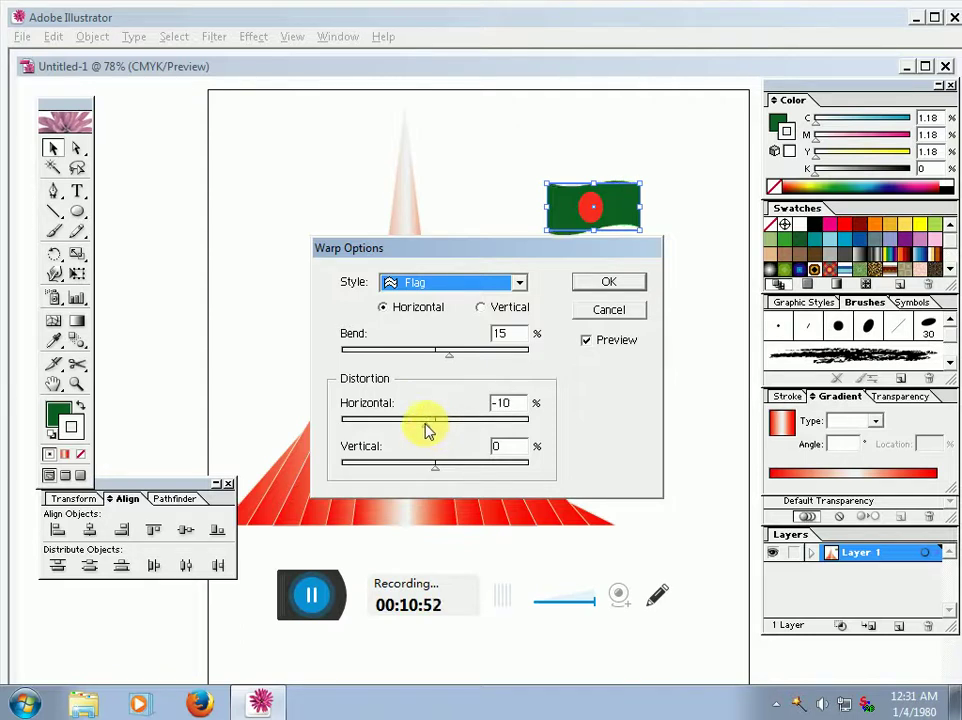
{"action": "left_click_drag", "start_coordinate": [427, 430], "coordinate": [439, 430]}
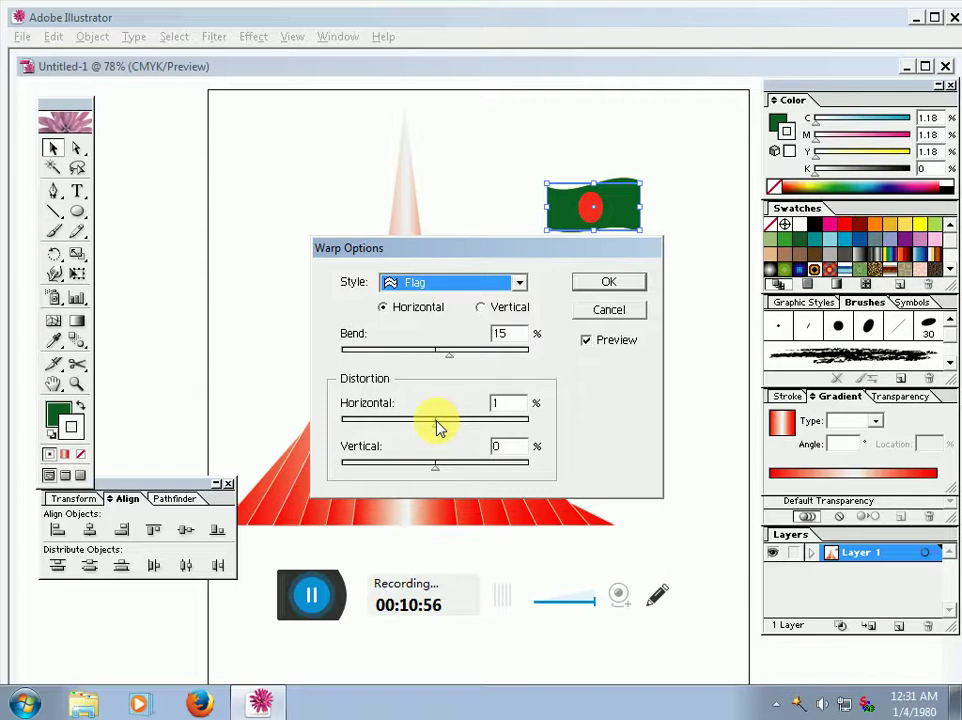
{"action": "left_click_drag", "start_coordinate": [436, 472], "coordinate": [439, 474]}
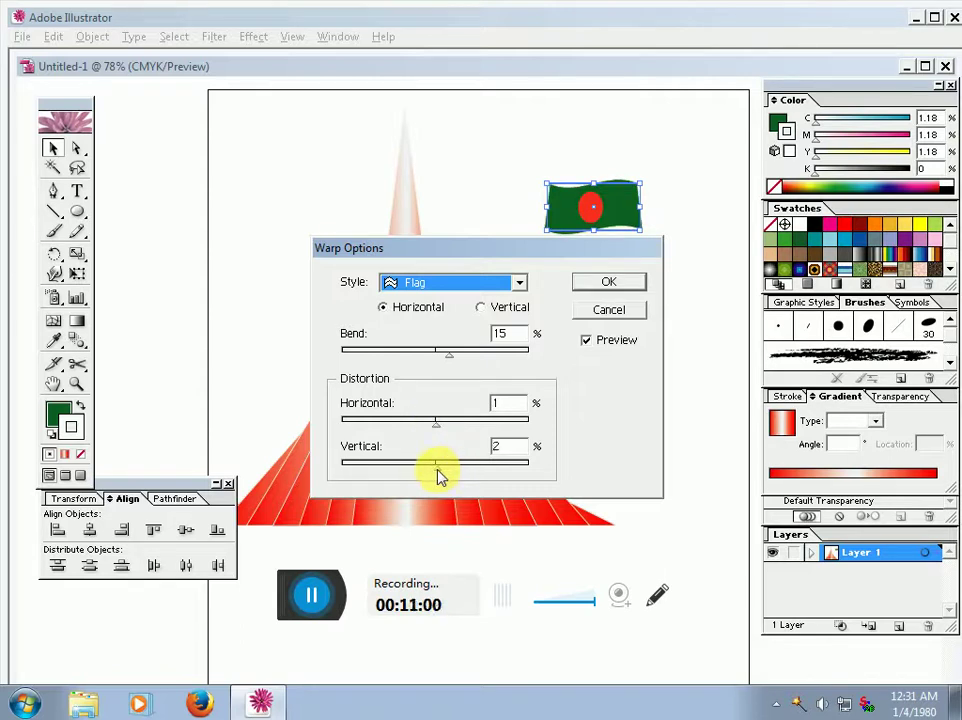
{"action": "left_click_drag", "start_coordinate": [437, 469], "coordinate": [433, 472]}
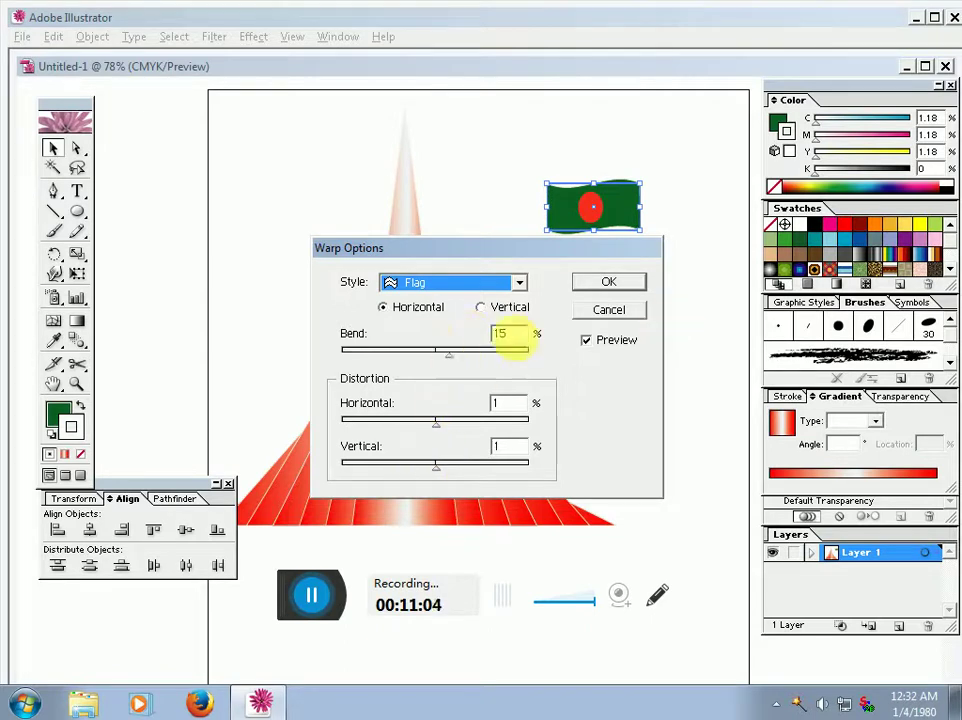
{"action": "left_click", "coordinate": [626, 284]}
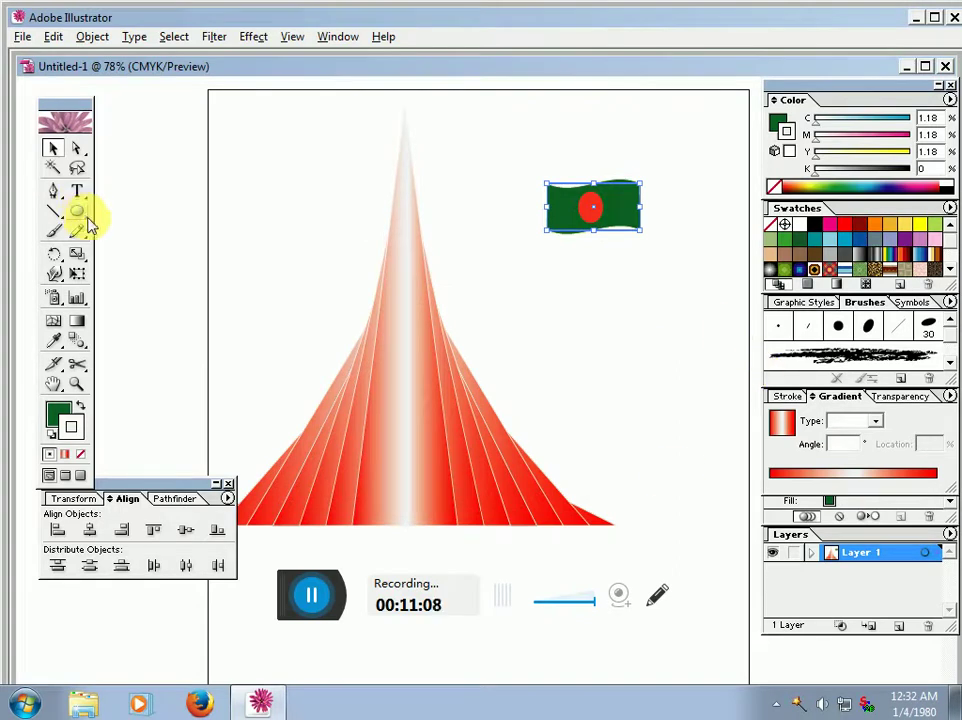
- Draw a tall, thin rounded-rectangle pole beside the flag
{"action": "left_click", "coordinate": [590, 207]}
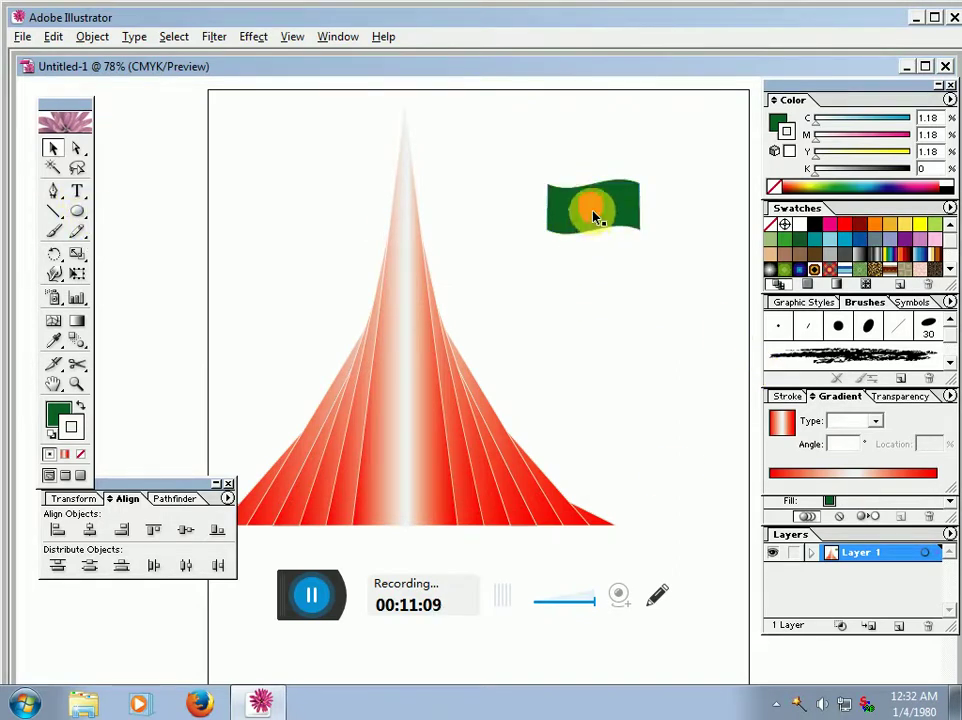
{"action": "left_click", "coordinate": [604, 289]}
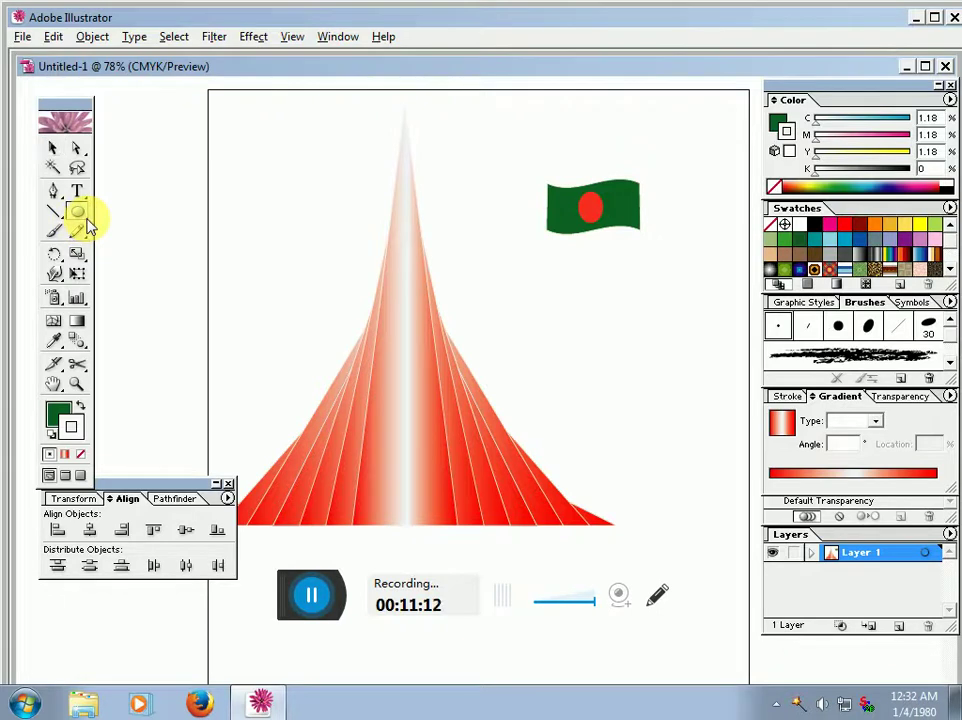
{"action": "left_click_drag", "start_coordinate": [87, 224], "coordinate": [118, 216]}
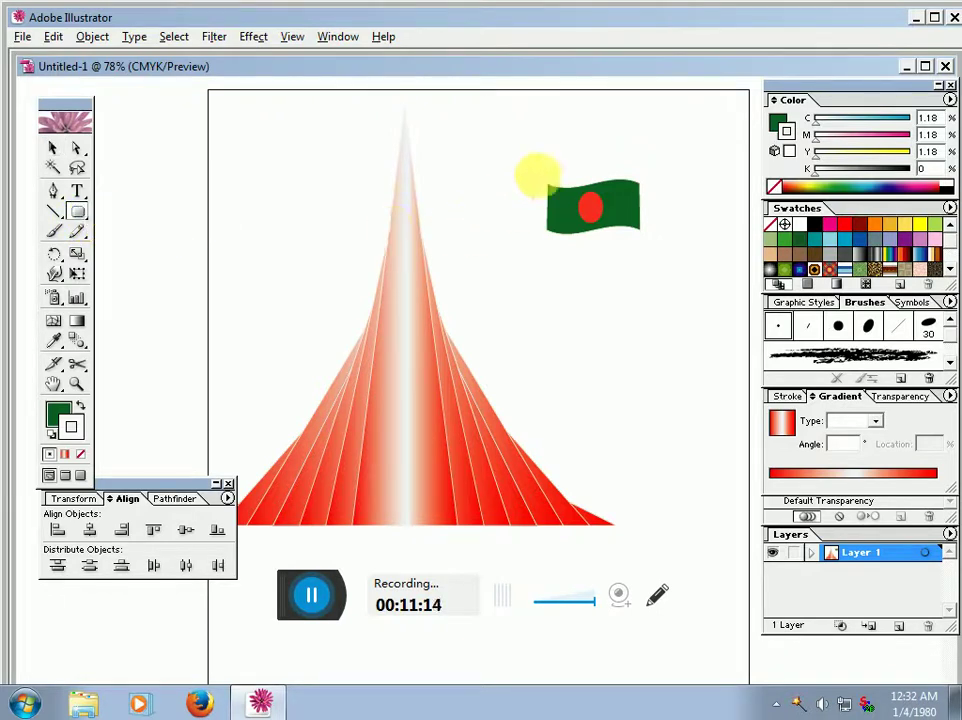
{"action": "left_click_drag", "start_coordinate": [535, 175], "coordinate": [542, 352]}
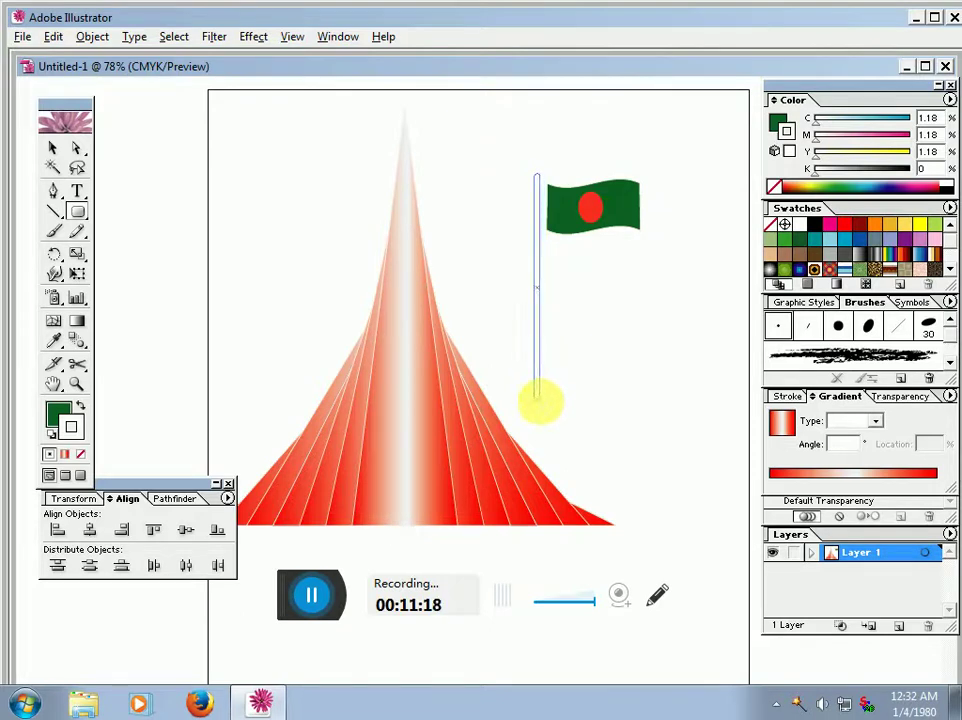
{"action": "left_click_drag", "start_coordinate": [542, 357], "coordinate": [539, 405]}
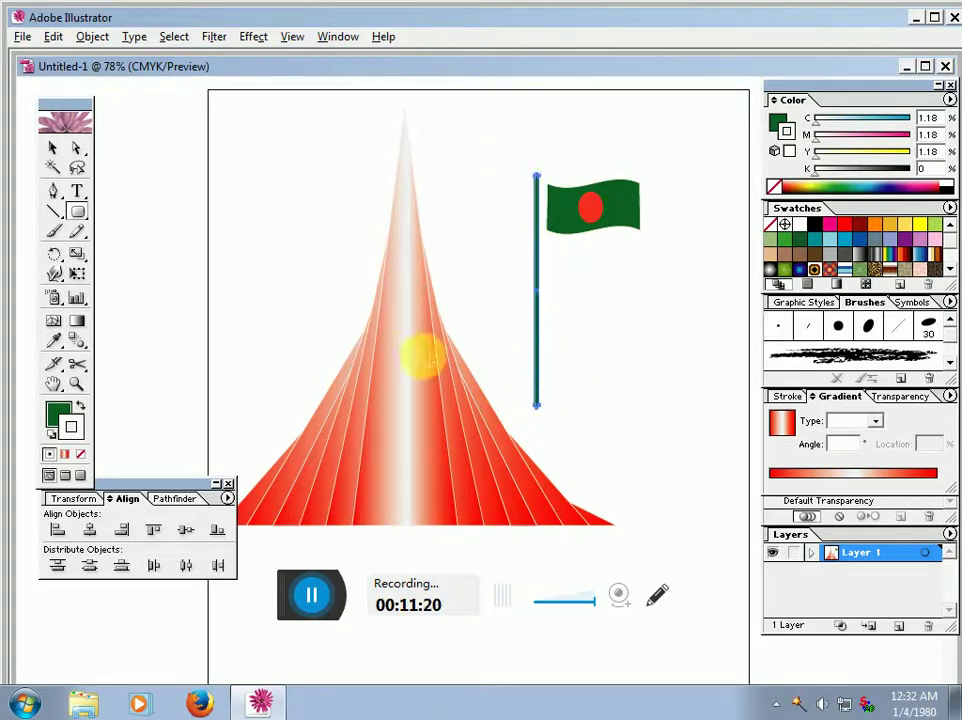
- Move the pole so it sits under the flag's left edge
{"action": "left_click", "coordinate": [52, 147]}
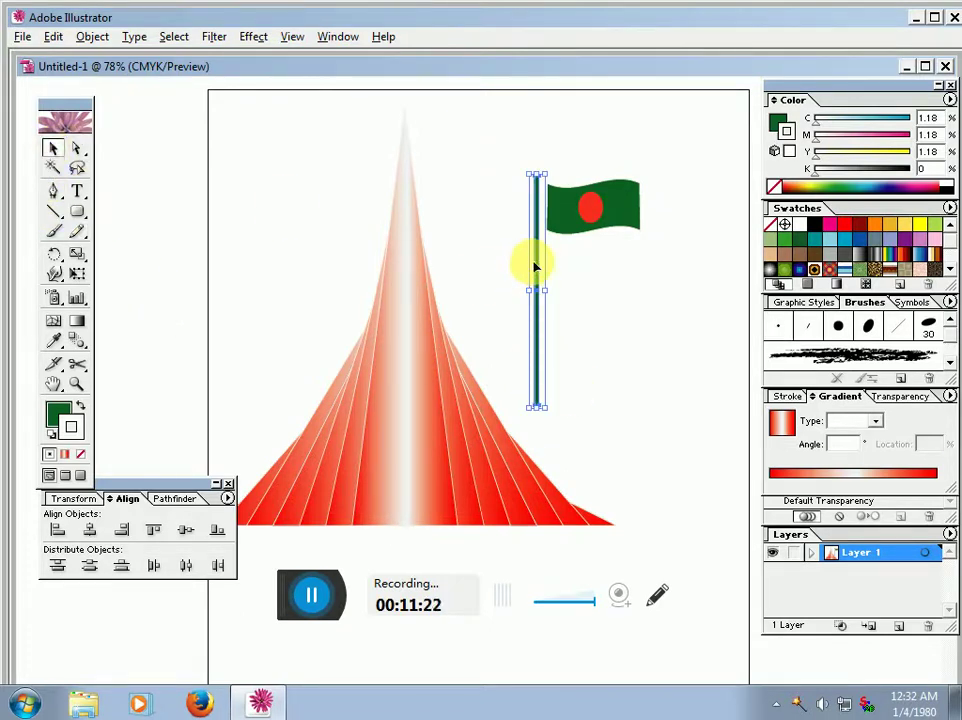
{"action": "left_click_drag", "start_coordinate": [537, 267], "coordinate": [550, 279]}
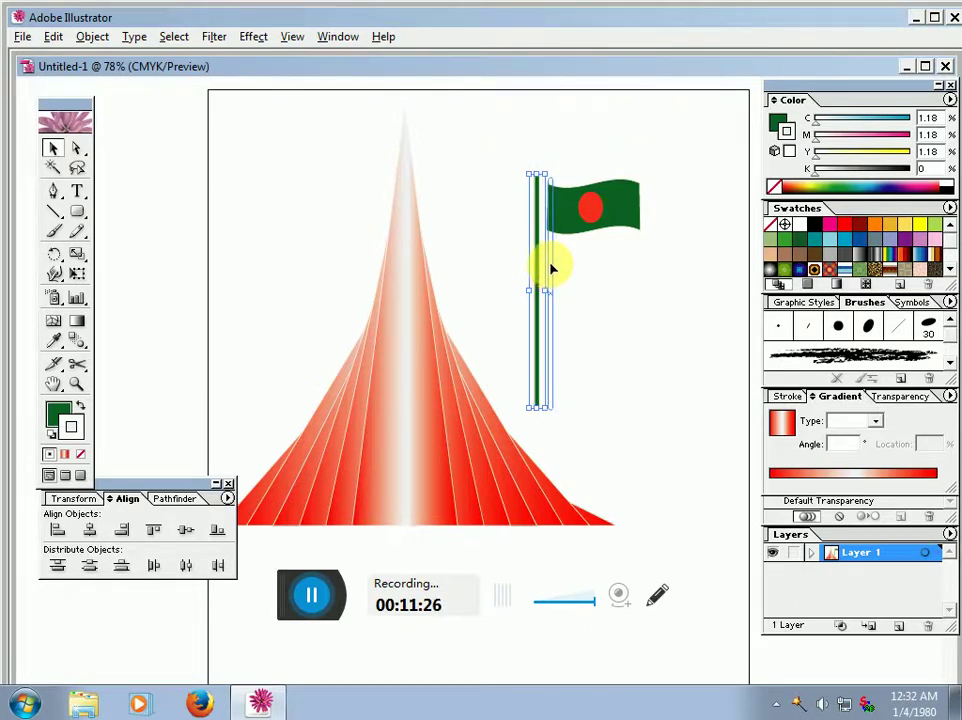
{"action": "left_click_drag", "start_coordinate": [551, 267], "coordinate": [551, 268]}
{"action": "left_click", "coordinate": [515, 288]}
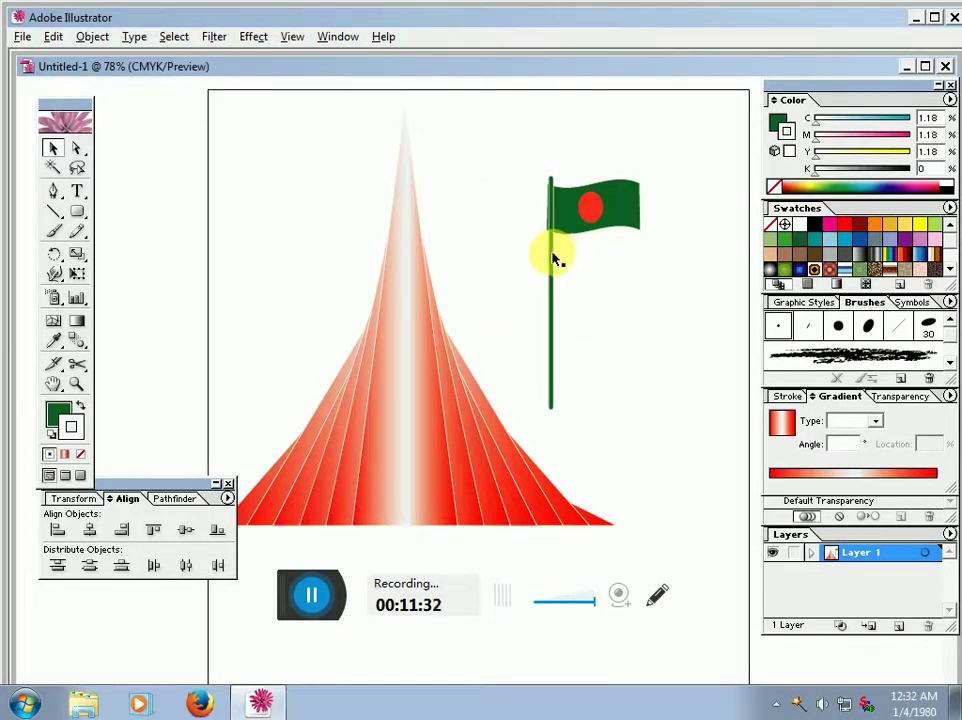
{"action": "left_click", "coordinate": [553, 255]}
{"action": "left_click", "coordinate": [617, 343]}
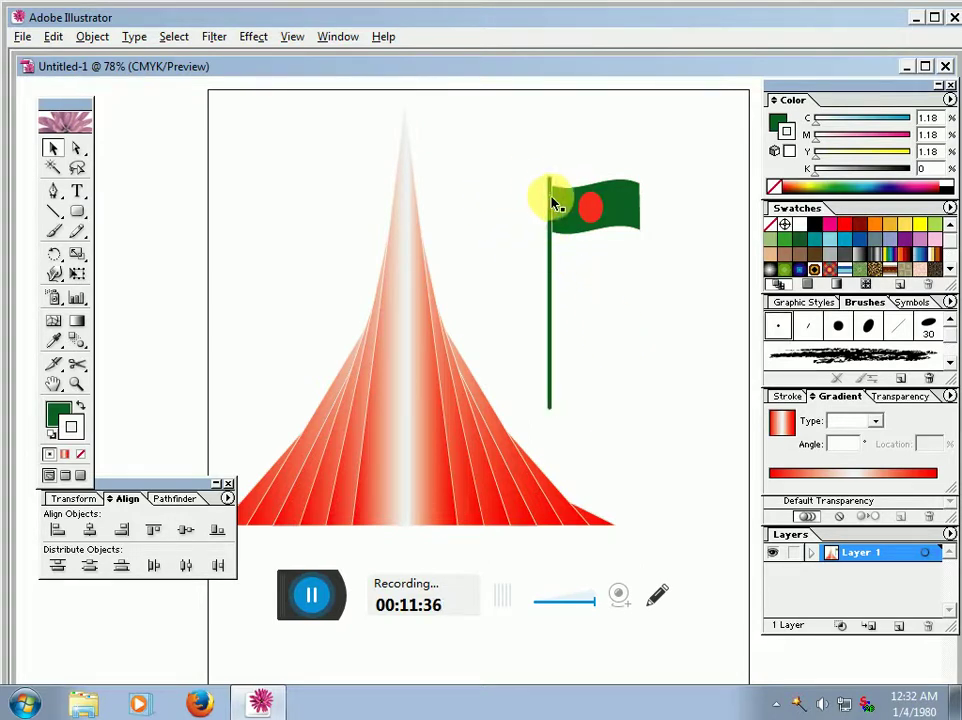
{"action": "left_click", "coordinate": [549, 202]}
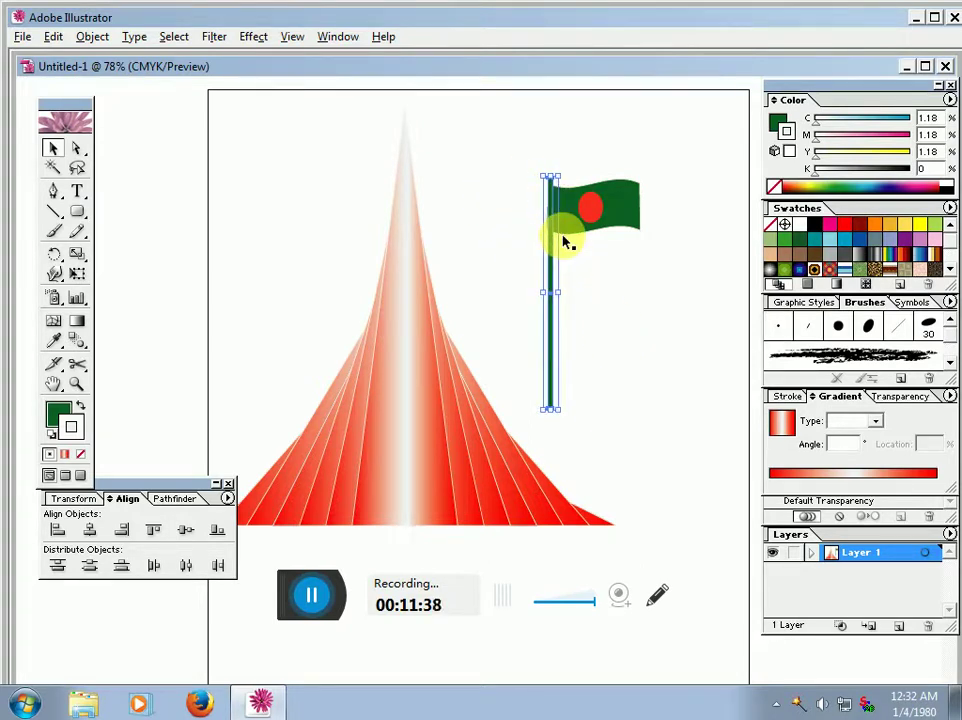
- Set the pole's stroke to None
{"action": "left_click", "coordinate": [80, 454]}
{"action": "left_click", "coordinate": [463, 283]}
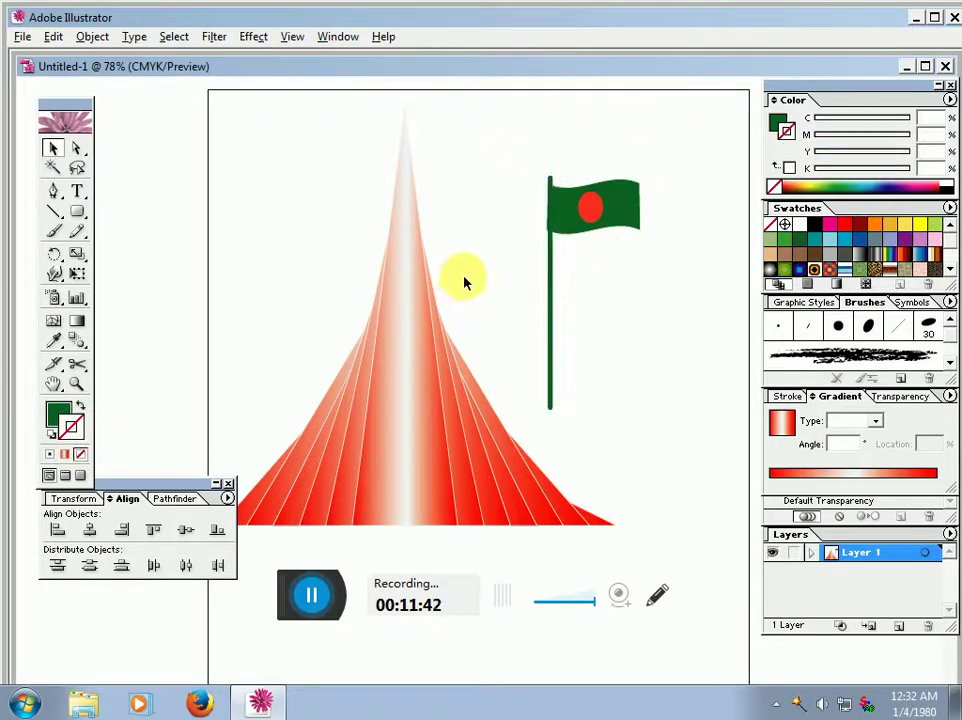
{"action": "left_click", "coordinate": [551, 302]}
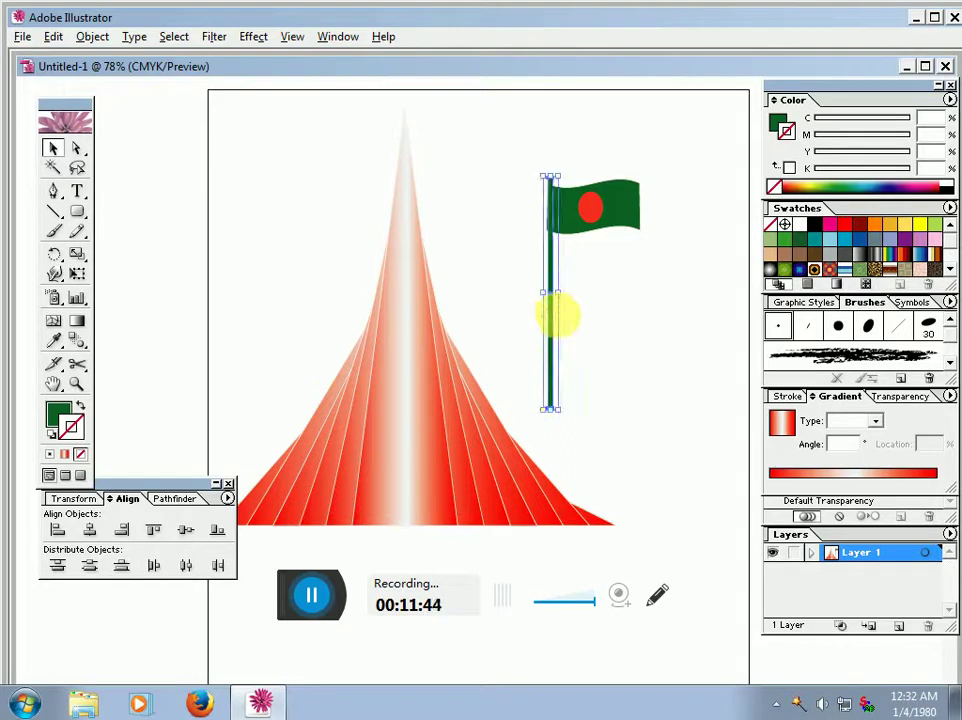
{"action": "left_click", "coordinate": [569, 331]}
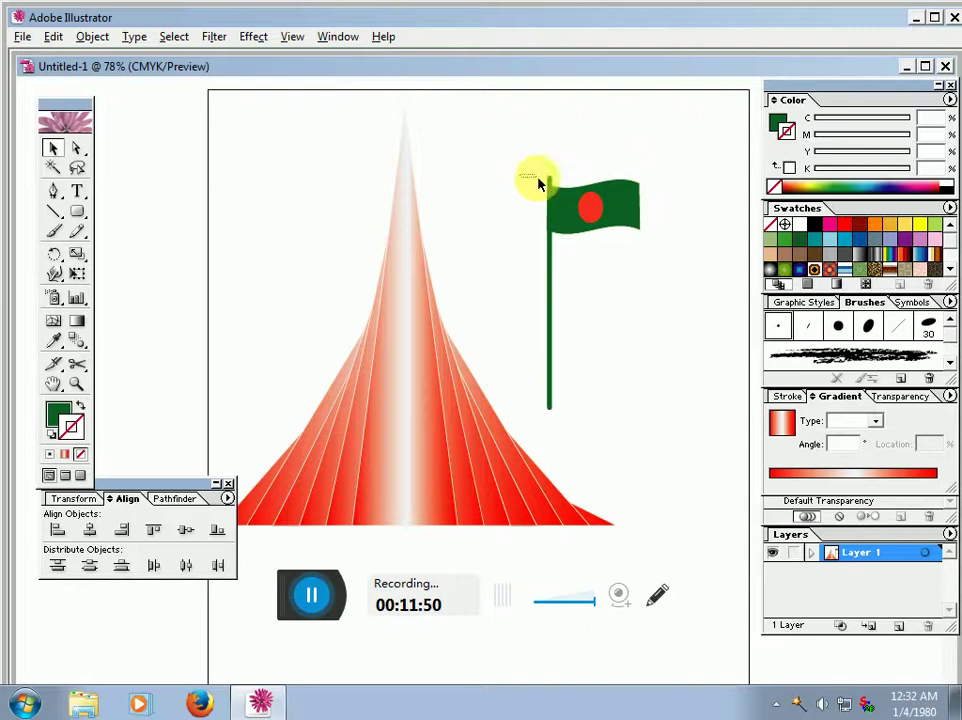
- Group the flag and pole together
{"action": "left_click_drag", "start_coordinate": [522, 176], "coordinate": [562, 208]}
{"action": "right_click", "coordinate": [563, 213]}
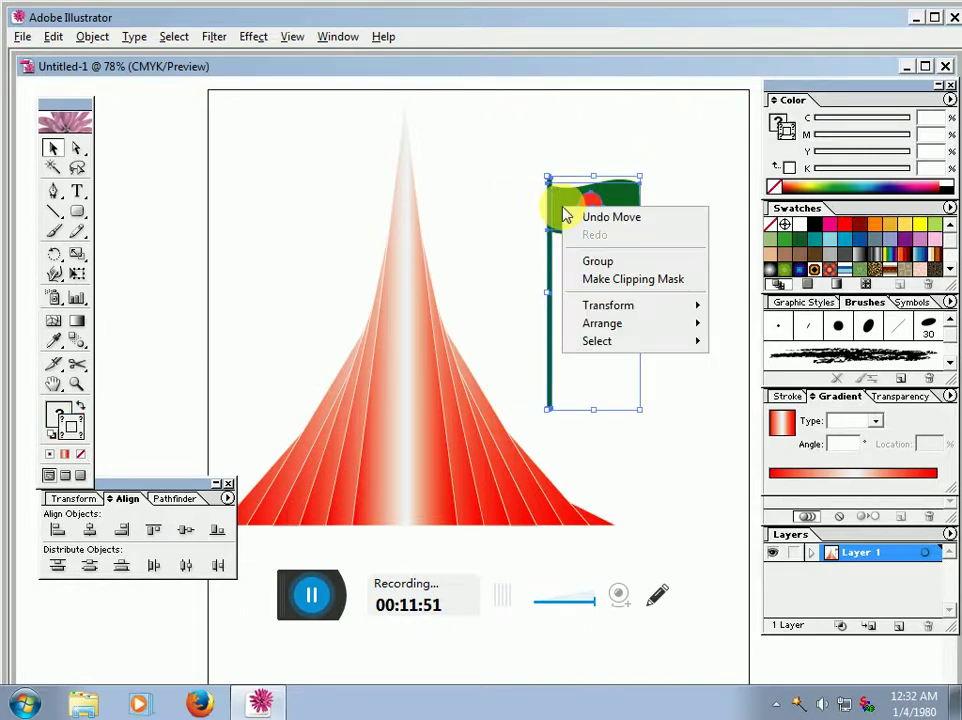
{"action": "left_click", "coordinate": [597, 261]}
{"action": "left_click", "coordinate": [640, 437]}
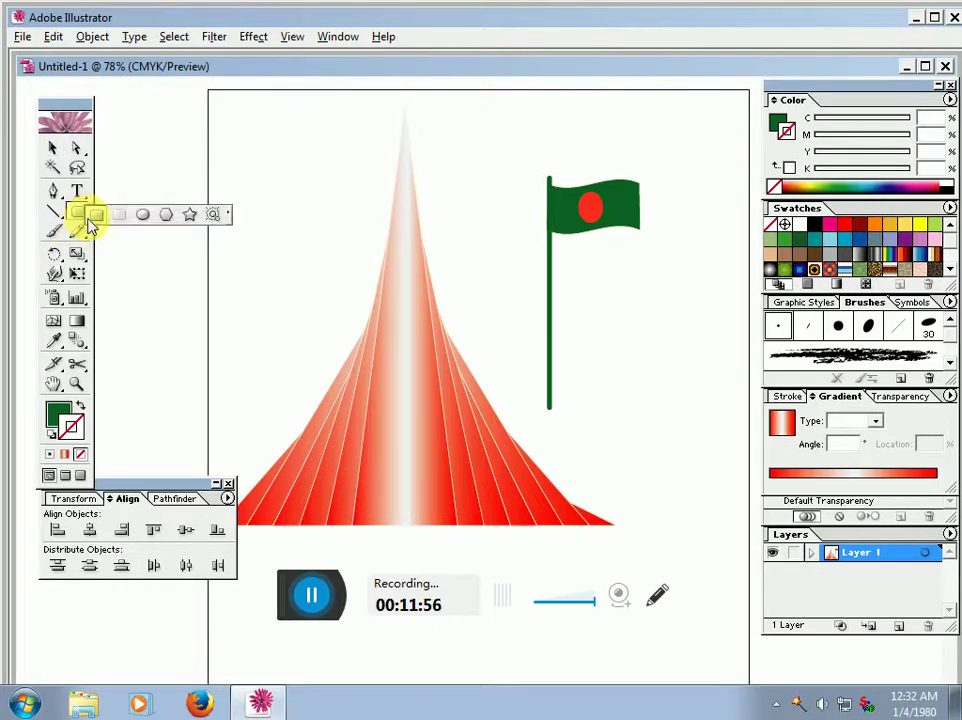
- Draw a flat green ellipse at the pole's foot and apply 3D Revolve with custom rotation
{"action": "left_click_drag", "start_coordinate": [88, 222], "coordinate": [140, 216]}
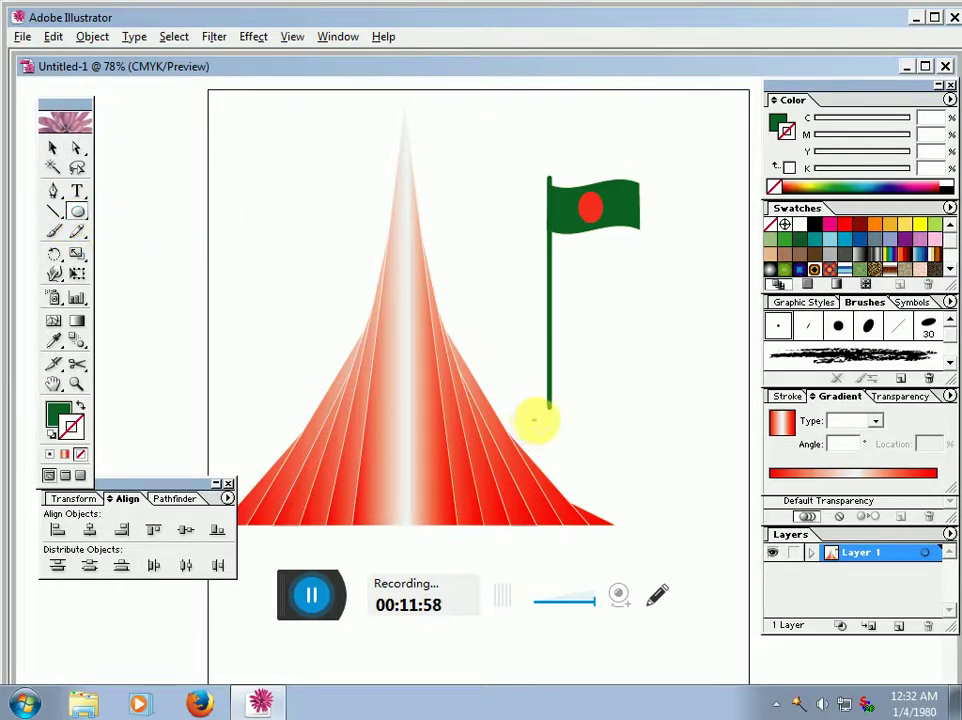
{"action": "left_click_drag", "start_coordinate": [533, 420], "coordinate": [590, 434]}
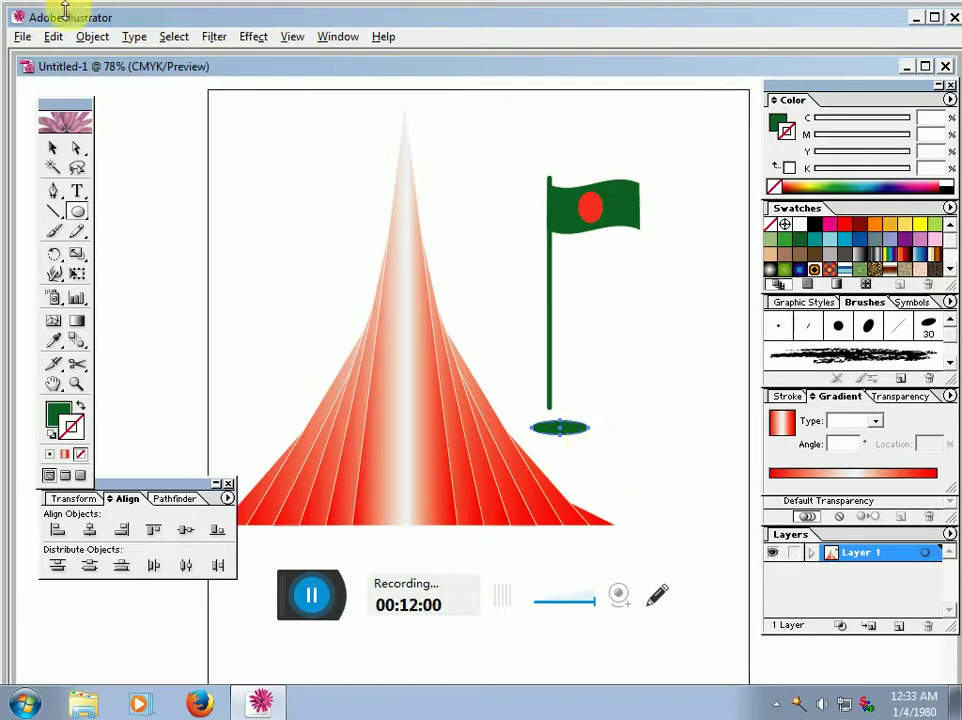
{"action": "left_click", "coordinate": [253, 36]}
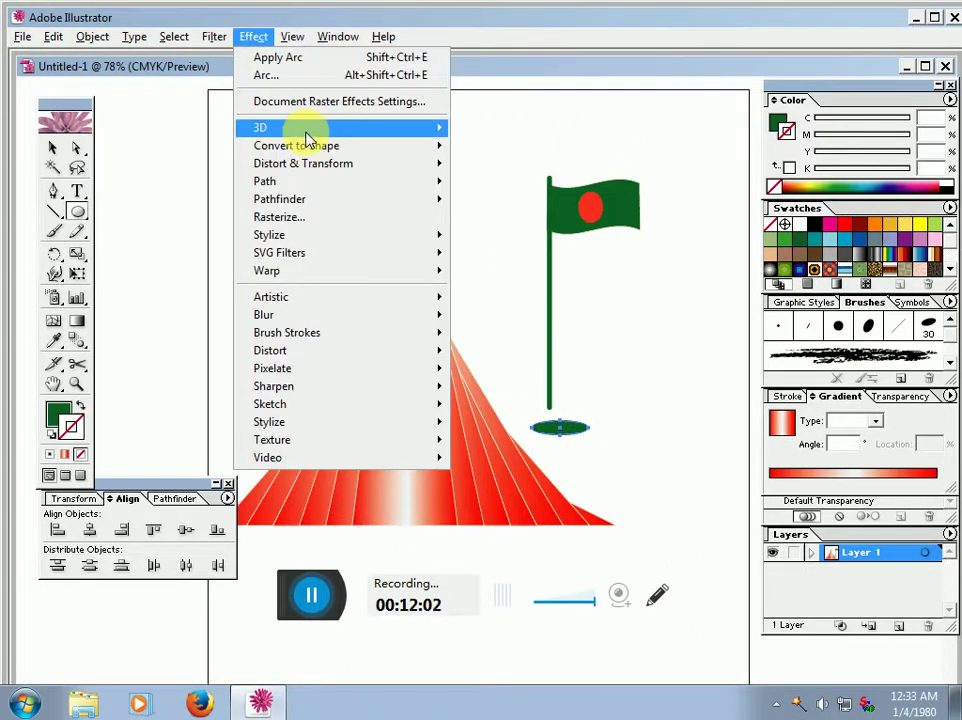
{"action": "left_click", "coordinate": [490, 145]}
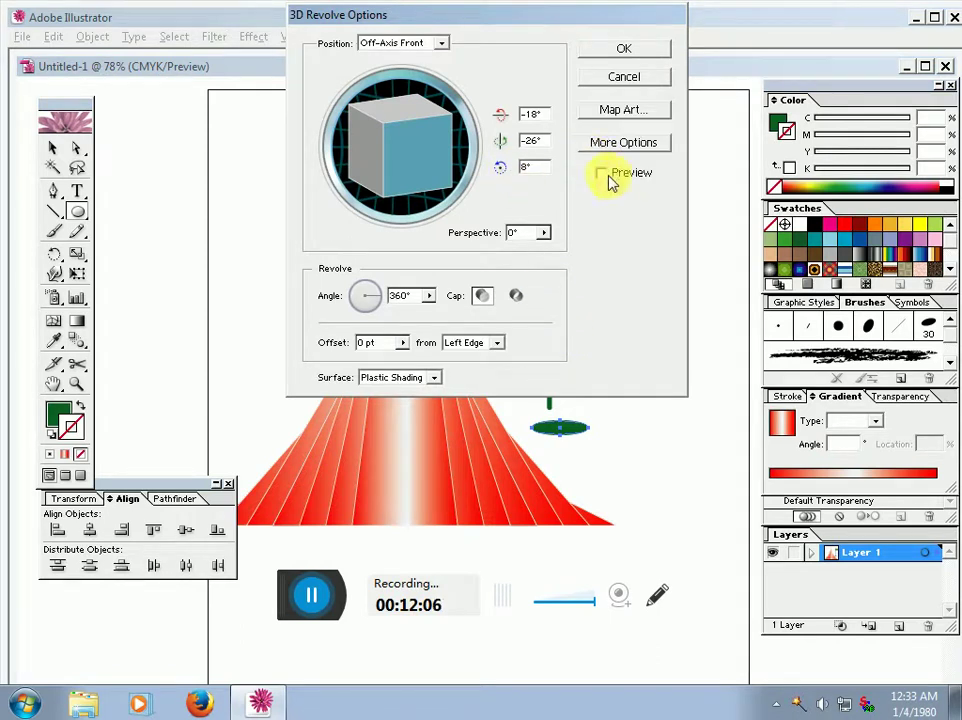
{"action": "left_click", "coordinate": [601, 174]}
{"action": "mouse_move", "coordinate": [563, 17]}
{"action": "left_mouse_down"}
{"action": "mouse_move", "coordinate": [258, 122]}
{"action": "mouse_move", "coordinate": [278, 124]}
{"action": "left_mouse_up"}
{"action": "left_click_drag", "start_coordinate": [110, 274], "coordinate": [117, 289]}
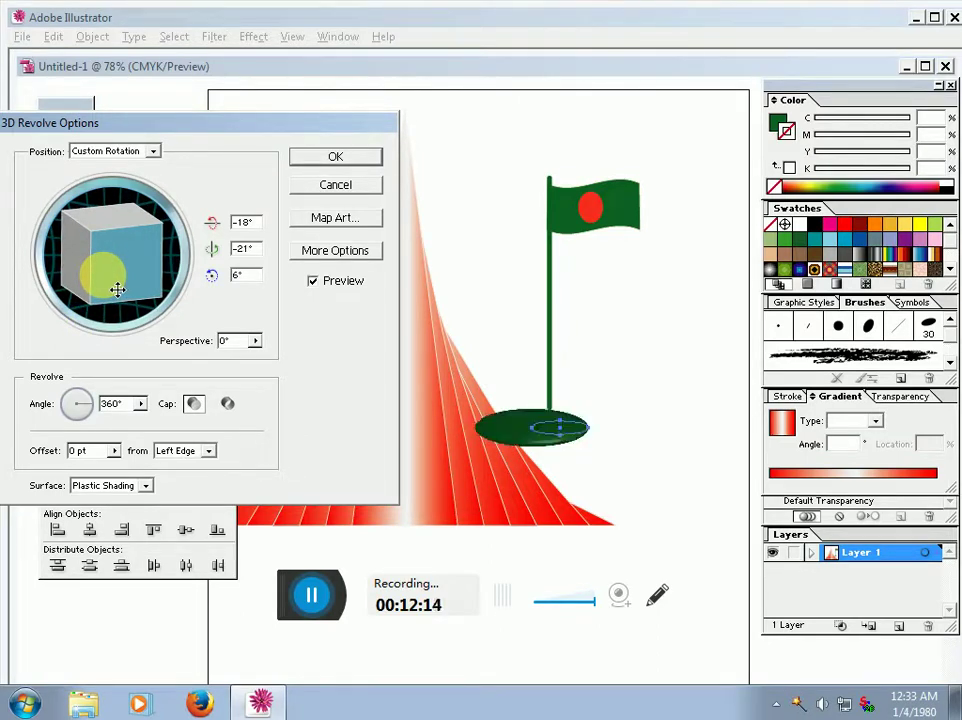
{"action": "left_click", "coordinate": [334, 159]}
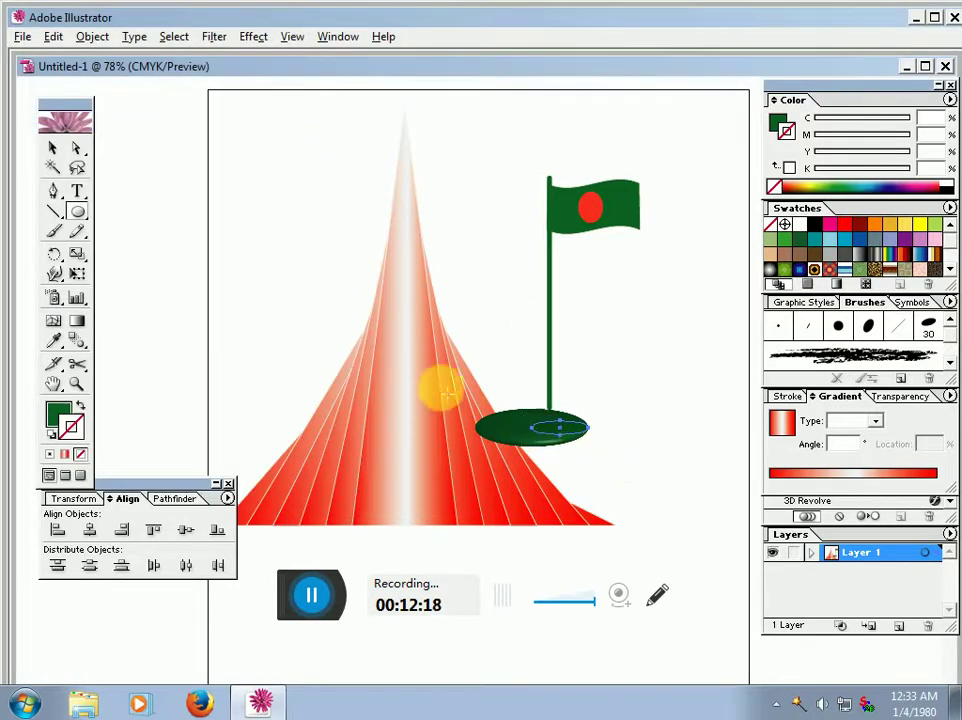
- Reposition the small ellipse, the flag group and the green base into alignment
{"action": "left_click", "coordinate": [53, 148]}
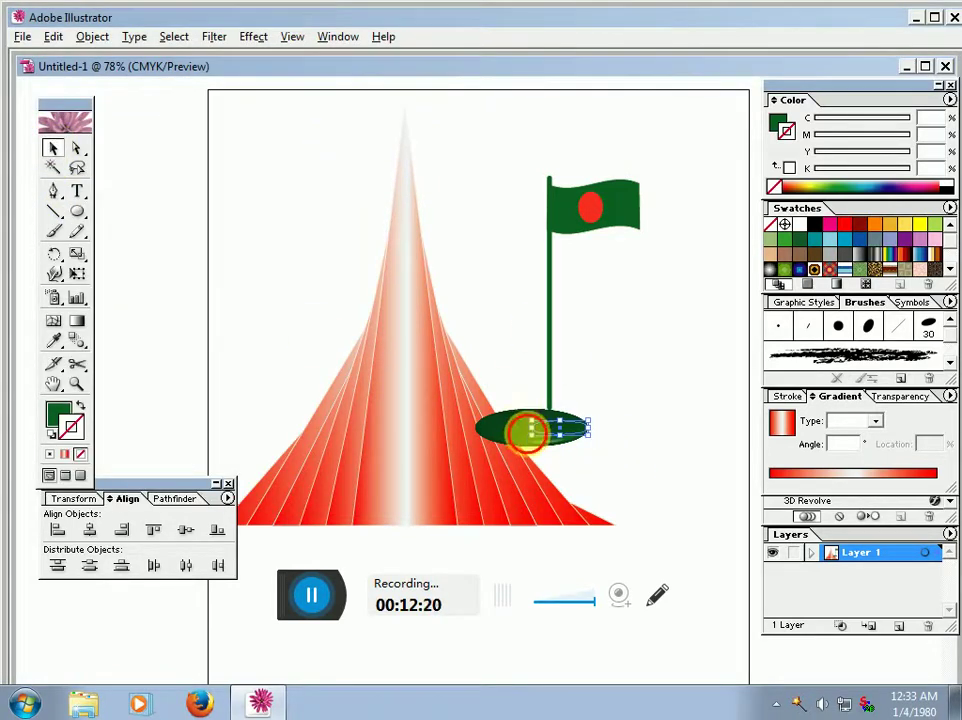
{"action": "mouse_move", "coordinate": [526, 429]}
{"action": "left_mouse_down"}
{"action": "mouse_move", "coordinate": [558, 441]}
{"action": "mouse_move", "coordinate": [551, 455]}
{"action": "left_mouse_up"}
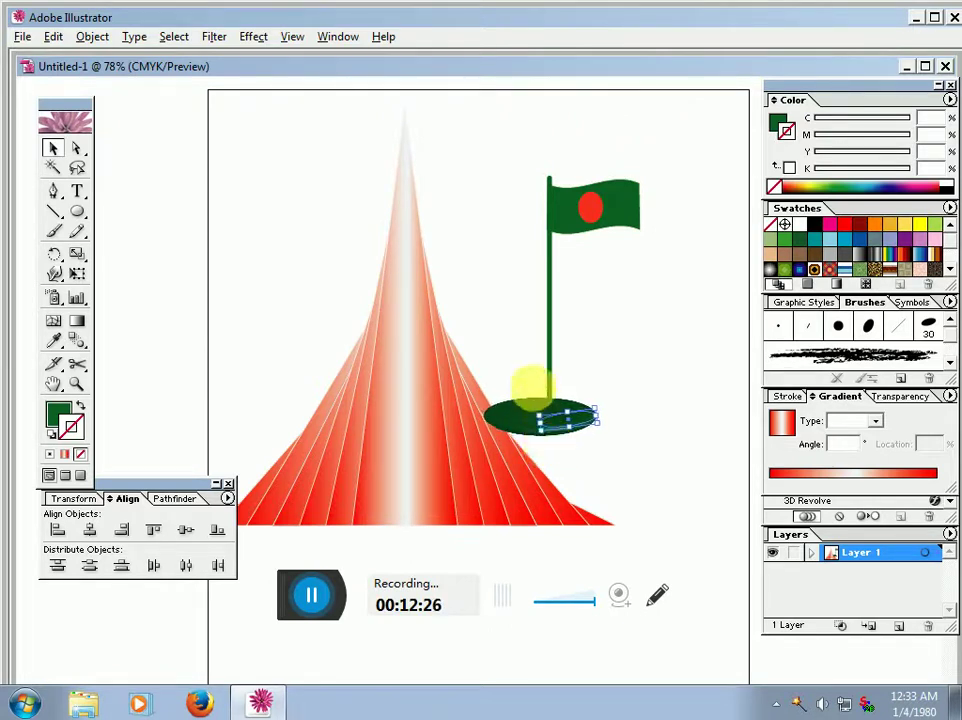
{"action": "left_click_drag", "start_coordinate": [549, 345], "coordinate": [539, 365]}
{"action": "left_click", "coordinate": [610, 483]}
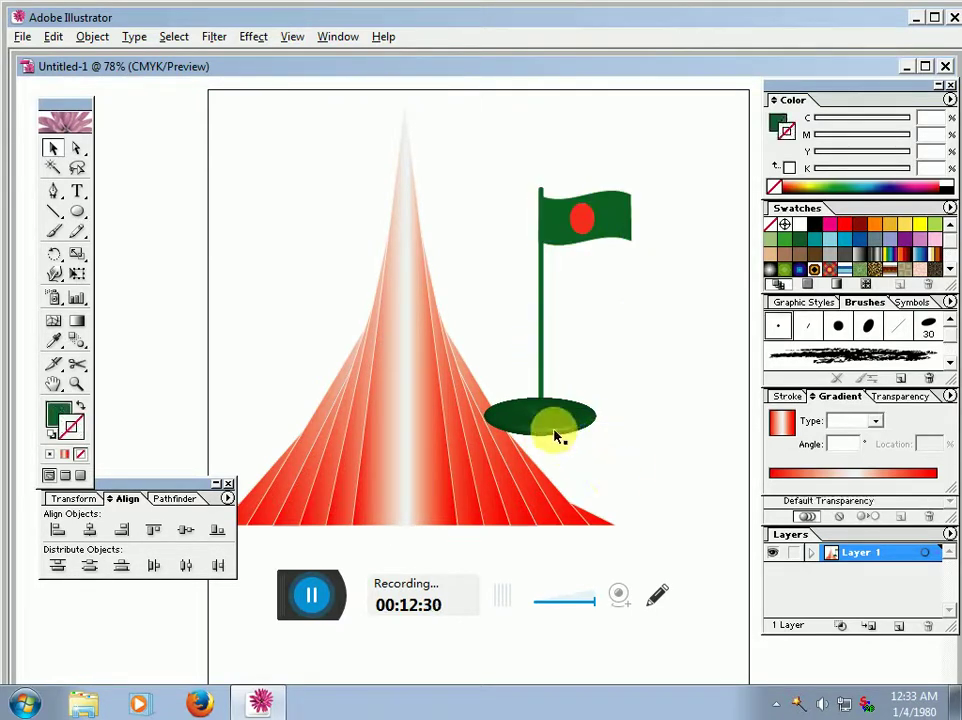
{"action": "left_click_drag", "start_coordinate": [556, 434], "coordinate": [566, 437]}
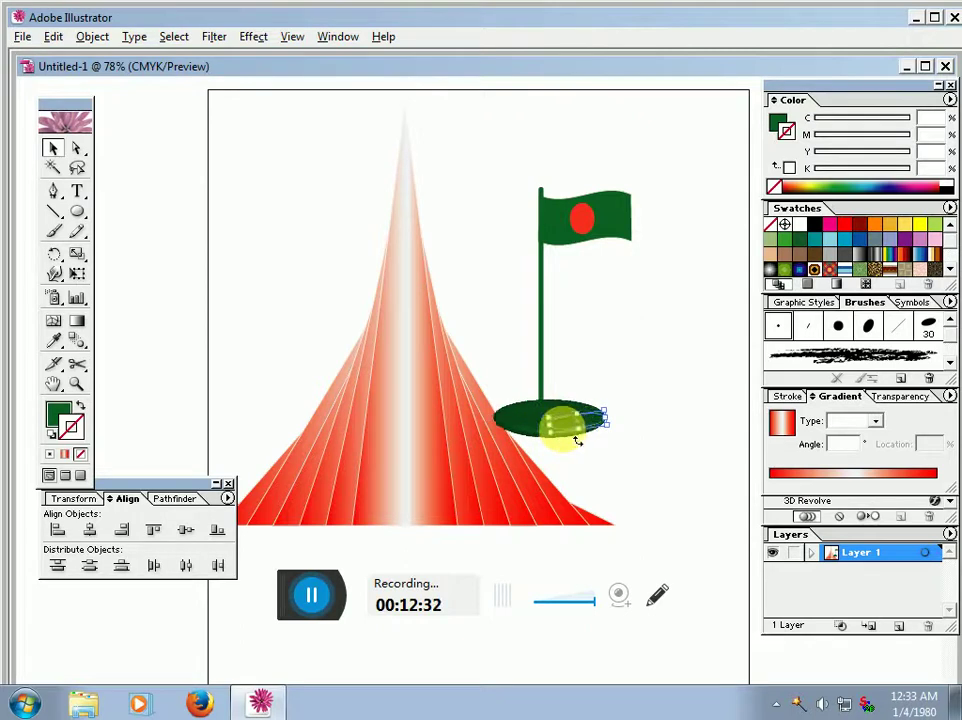
{"action": "left_click", "coordinate": [539, 387]}
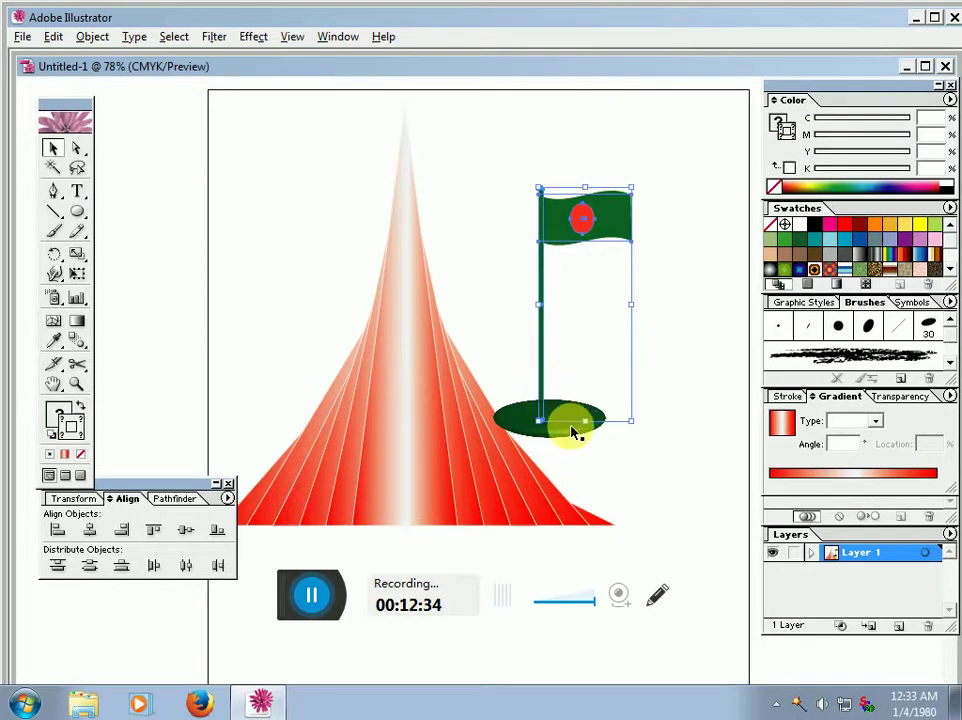
{"action": "left_click_drag", "start_coordinate": [512, 352], "coordinate": [569, 408]}
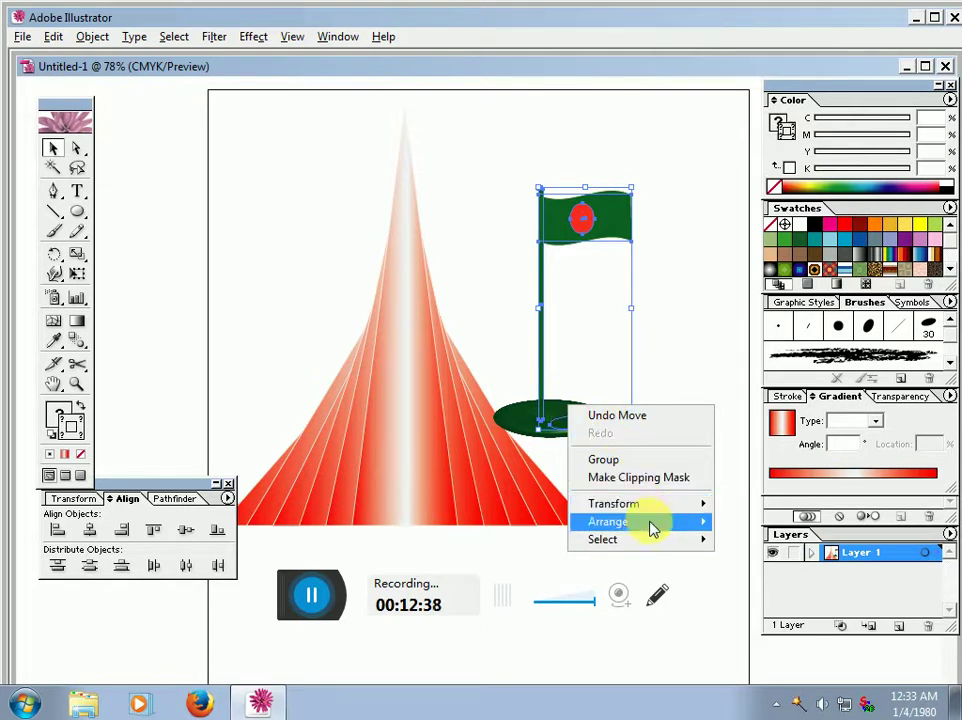
- Send the flag group behind everything, then briefly select and release the red spire
{"action": "mouse_move", "coordinate": [640, 521]}
{"action": "left_click", "coordinate": [762, 575]}
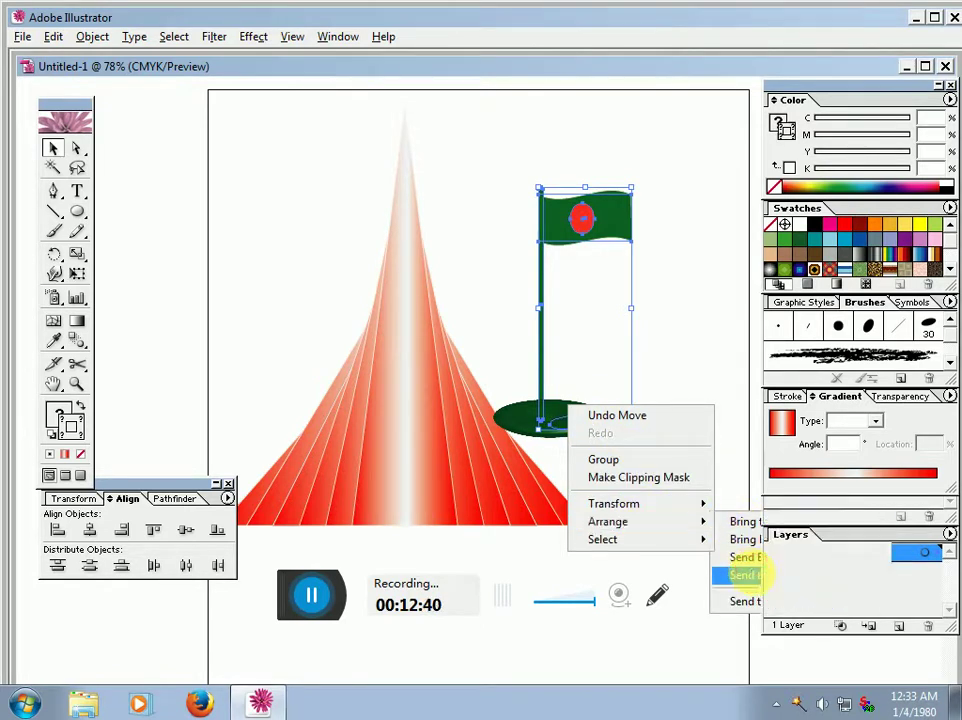
{"action": "left_click", "coordinate": [686, 458]}
{"action": "left_click_drag", "start_coordinate": [515, 378], "coordinate": [600, 432]}
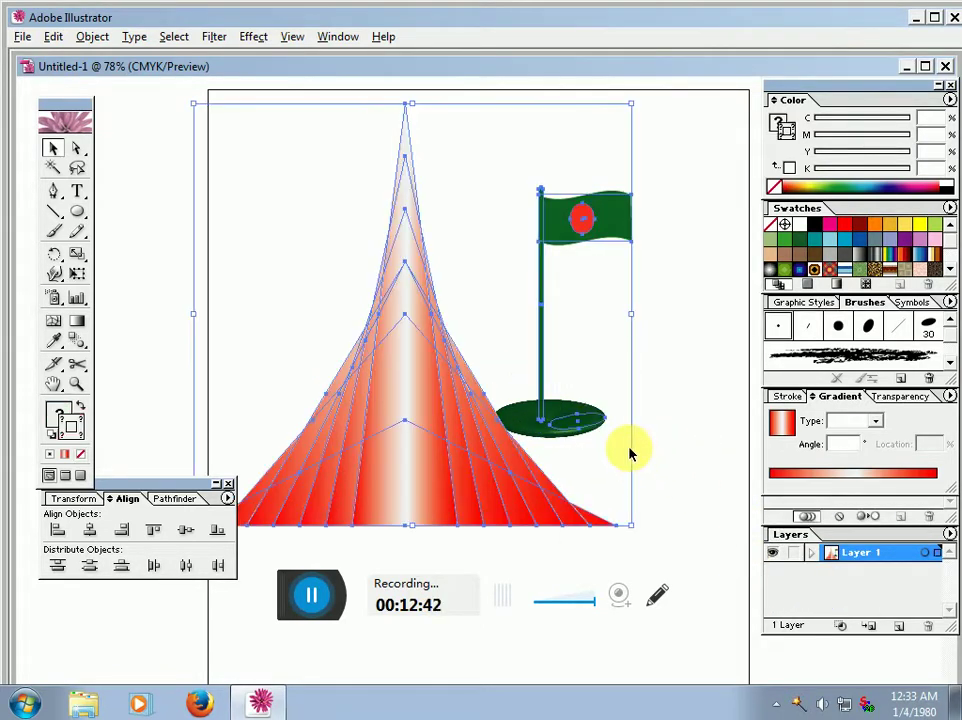
{"action": "left_click", "coordinate": [690, 425]}
- Bring the flag group to the front and nudge it slightly right and down
{"action": "left_click", "coordinate": [575, 414]}
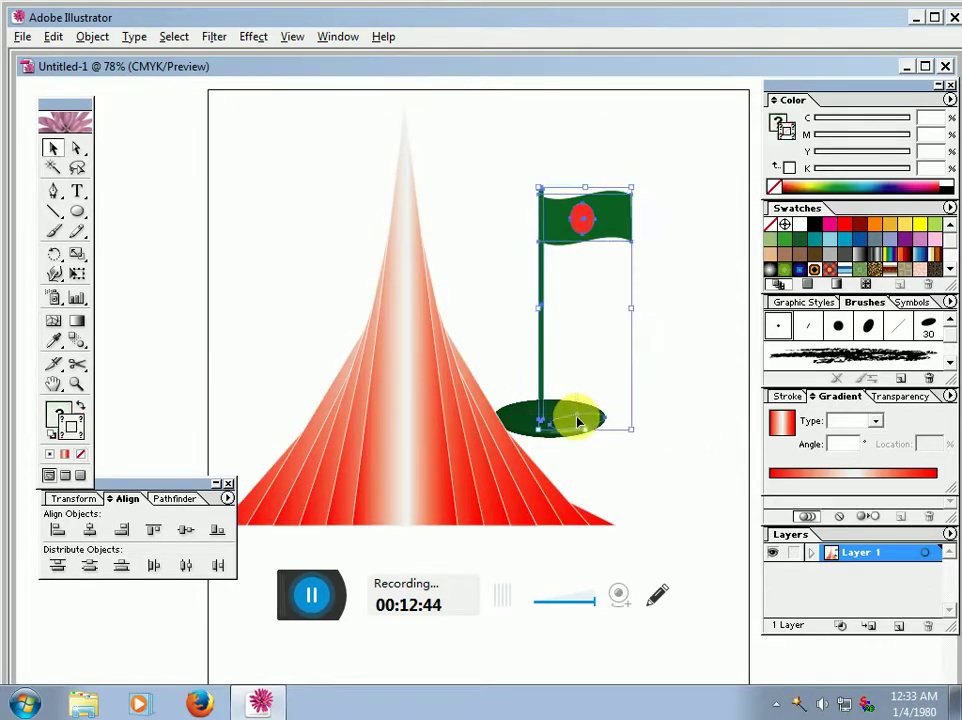
{"action": "right_click", "coordinate": [577, 417]}
{"action": "mouse_move", "coordinate": [630, 534]}
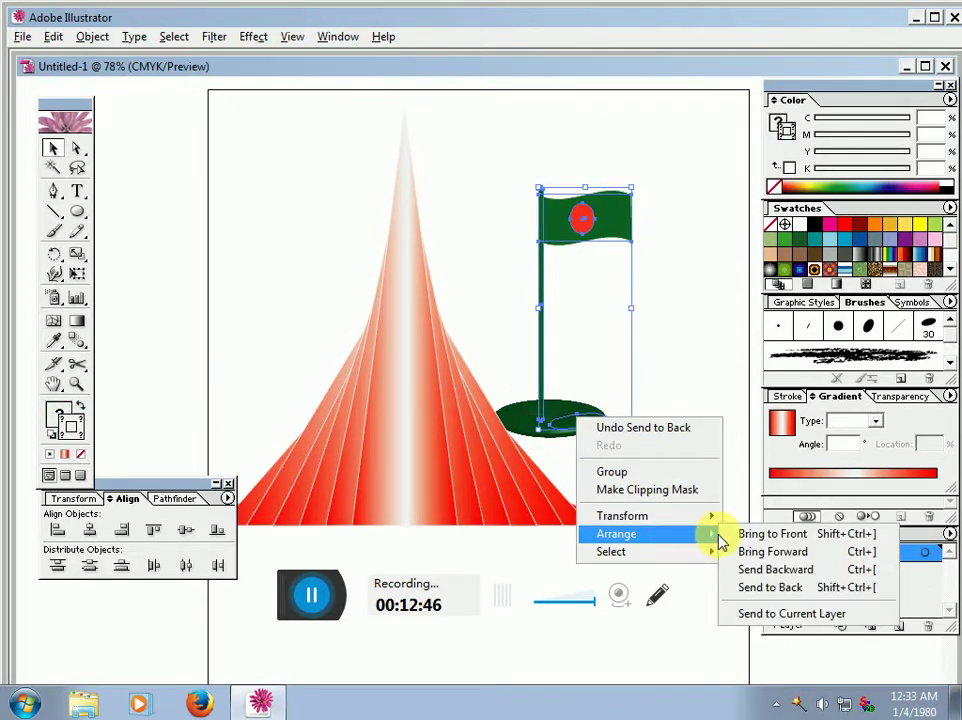
{"action": "left_click", "coordinate": [736, 535]}
{"action": "left_click", "coordinate": [712, 495]}
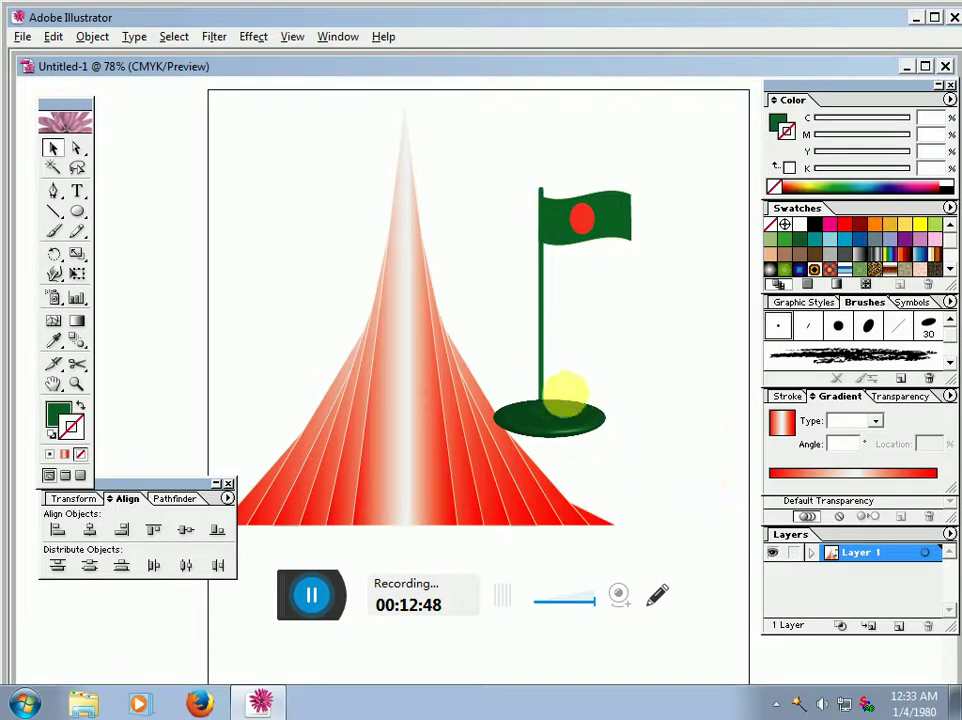
{"action": "left_click", "coordinate": [545, 385]}
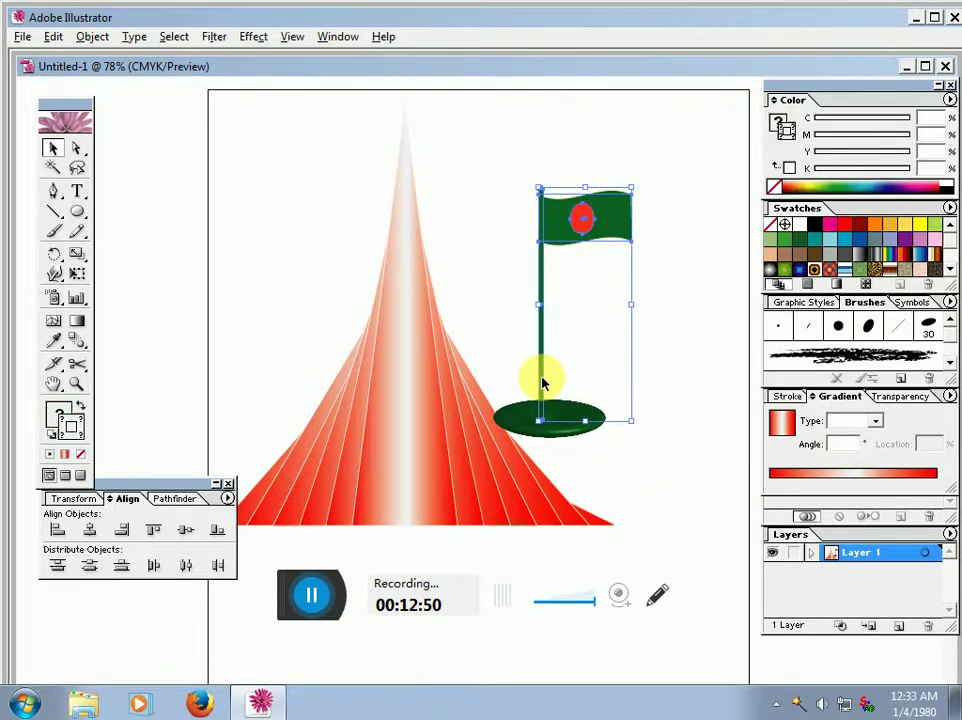
{"action": "left_click_drag", "start_coordinate": [543, 382], "coordinate": [555, 393]}
- Stretch the green 3D ellipse base taller and move the flag onto it
{"action": "left_click", "coordinate": [630, 497]}
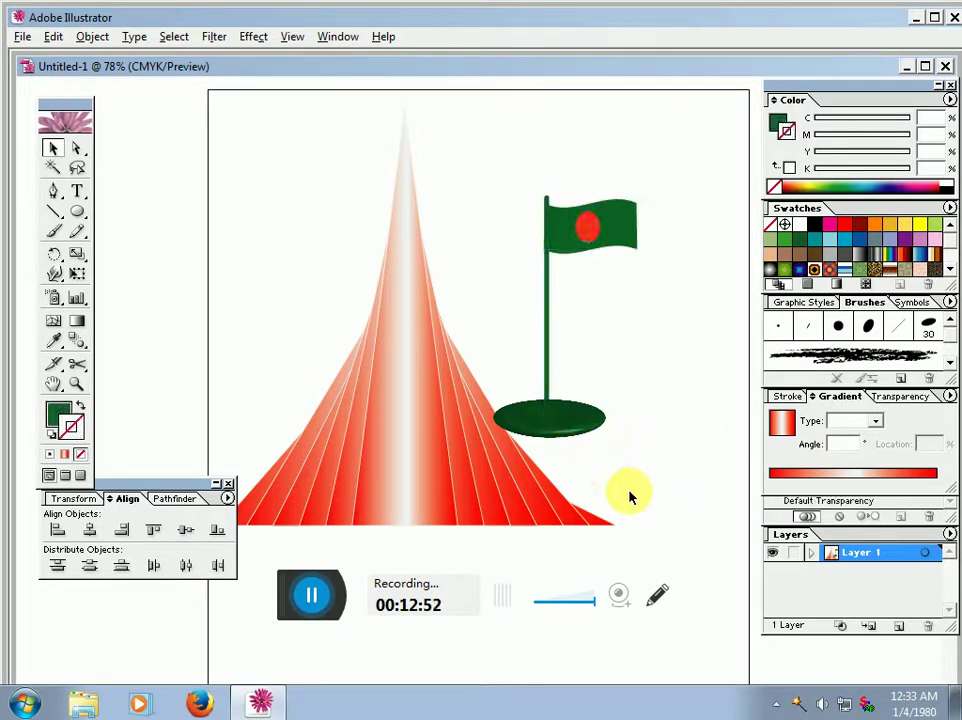
{"action": "left_click", "coordinate": [573, 425]}
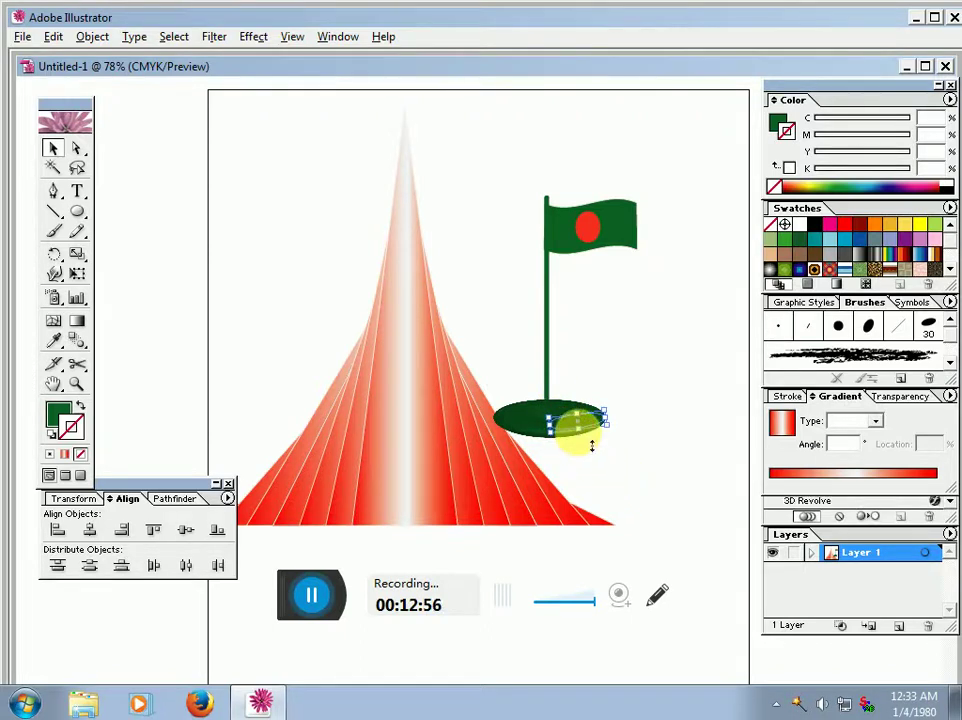
{"action": "left_click_drag", "start_coordinate": [580, 436], "coordinate": [580, 458]}
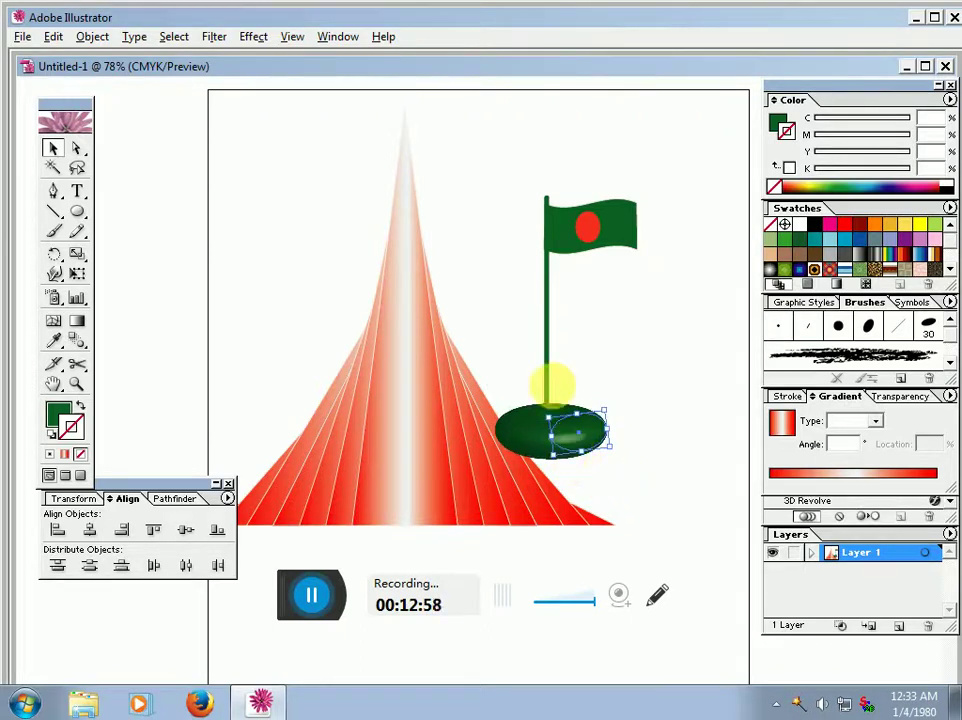
{"action": "left_click_drag", "start_coordinate": [549, 382], "coordinate": [557, 398]}
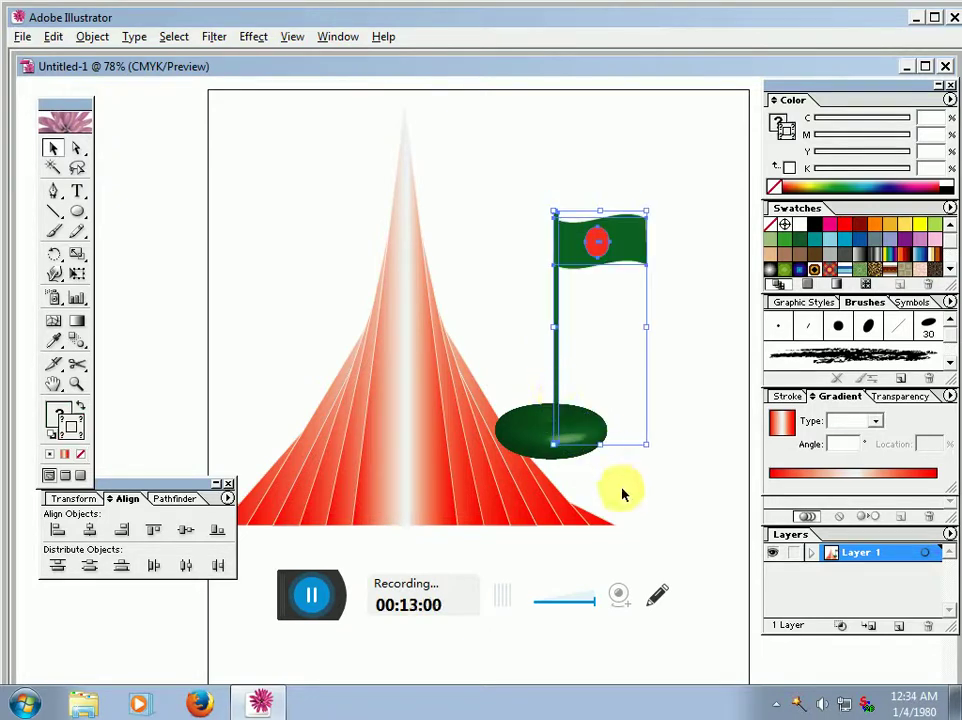
- Ungroup the flag from its pole and select the pole on its own
{"action": "left_click", "coordinate": [622, 494]}
{"action": "left_click", "coordinate": [557, 389]}
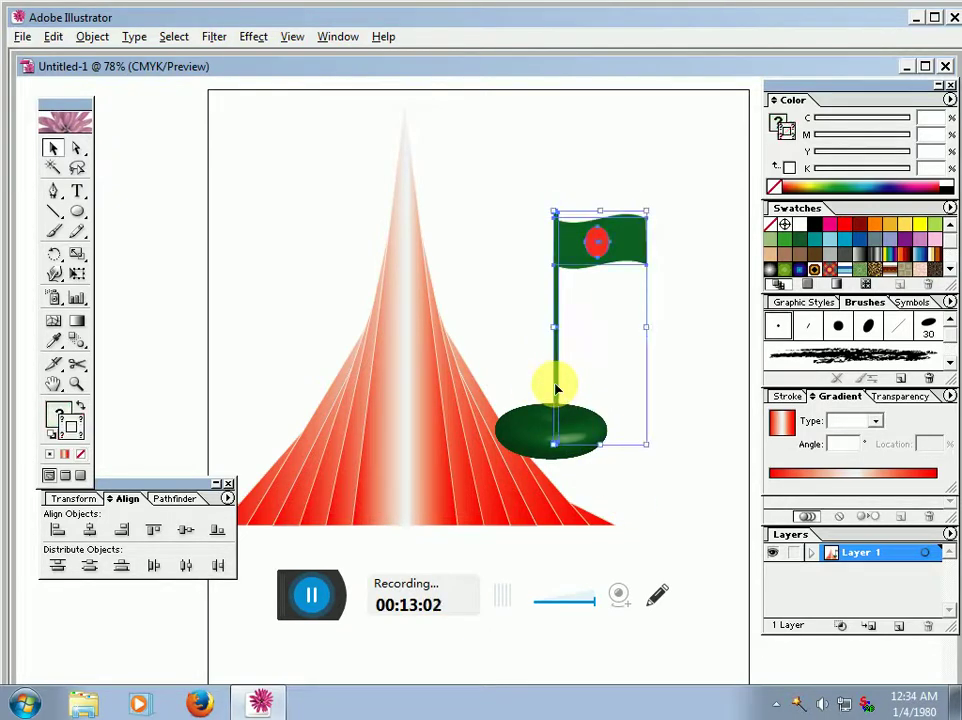
{"action": "right_click", "coordinate": [600, 233]}
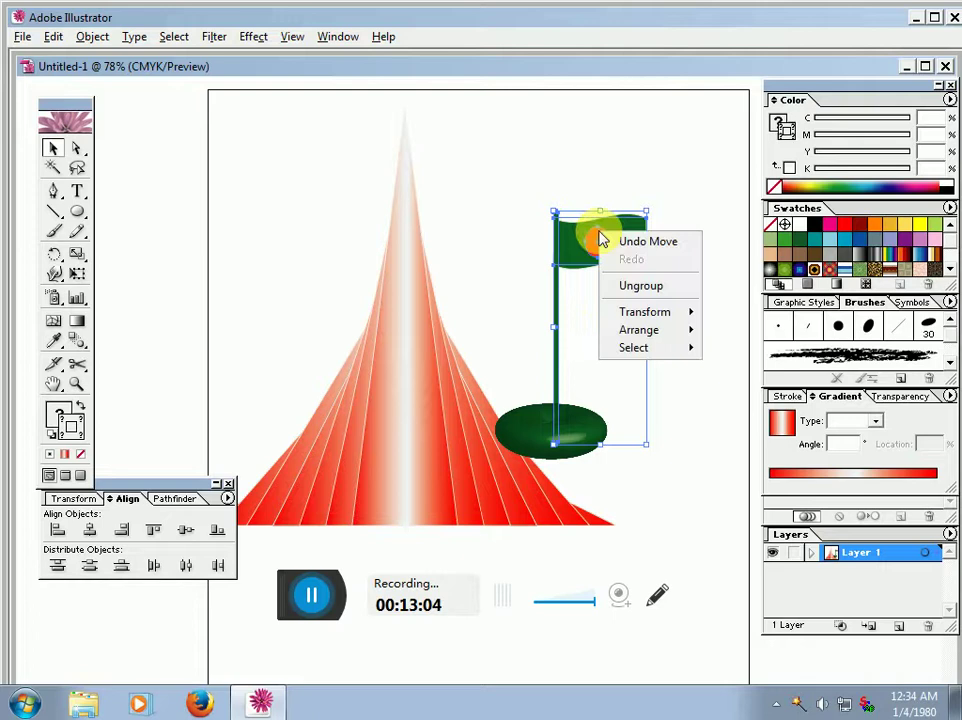
{"action": "left_click", "coordinate": [640, 287]}
{"action": "left_click", "coordinate": [704, 361]}
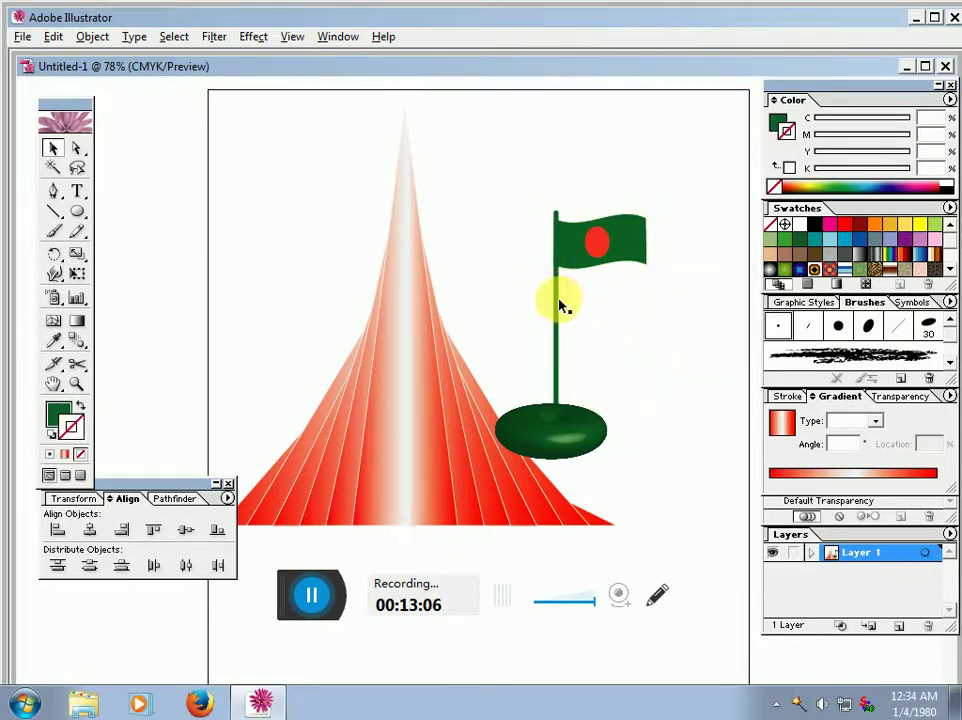
{"action": "left_click", "coordinate": [557, 306]}
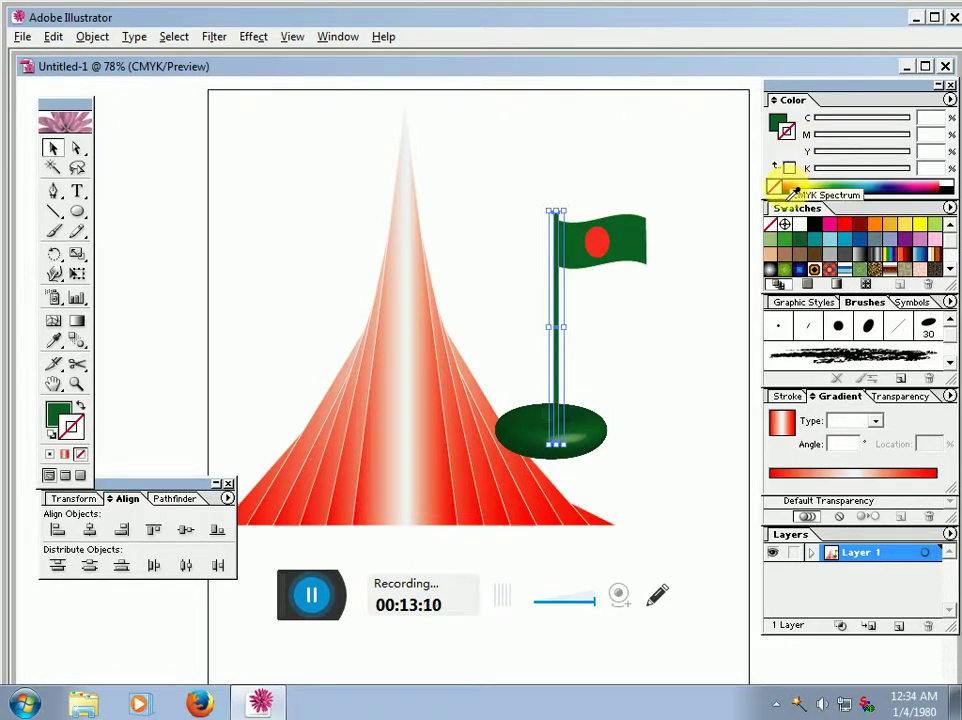
- Try an olive stroke on the flagpole, then remove its stroke entirely
{"action": "left_click_drag", "start_coordinate": [795, 190], "coordinate": [812, 187]}
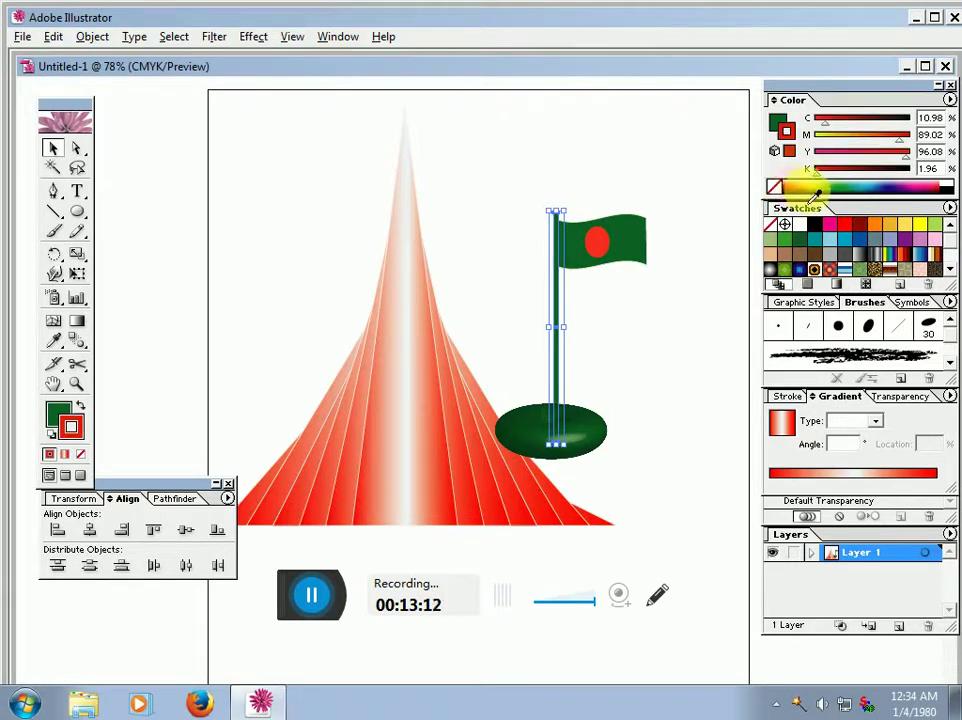
{"action": "left_click", "coordinate": [815, 187]}
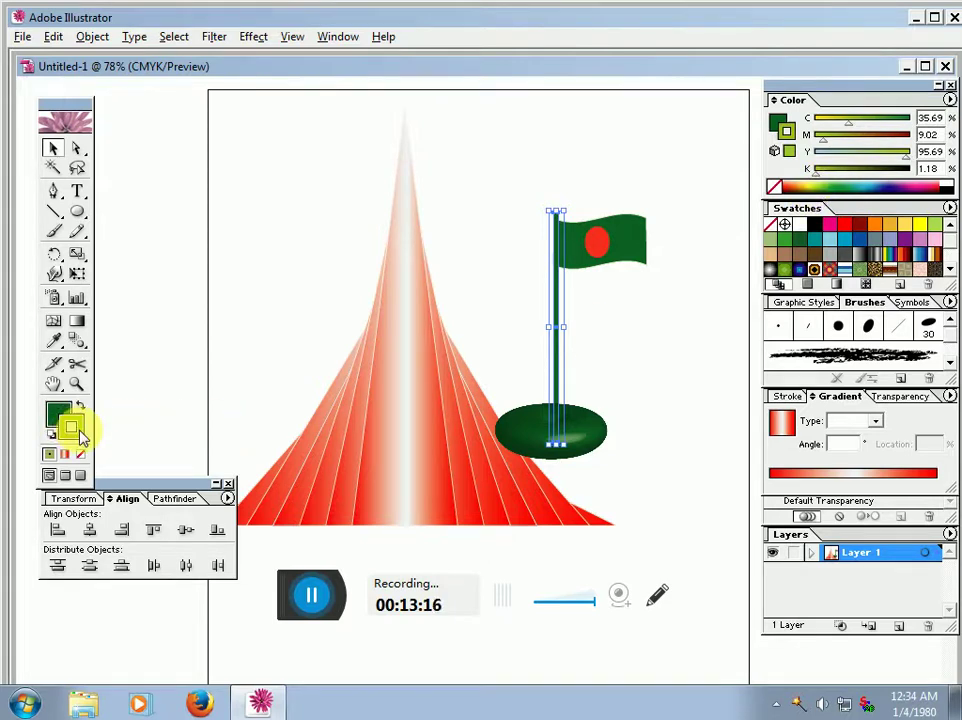
{"action": "key", "text": "slash"}
- Give the flagpole a pale light-blue BAD6E2 fill
{"action": "left_click", "coordinate": [55, 415]}
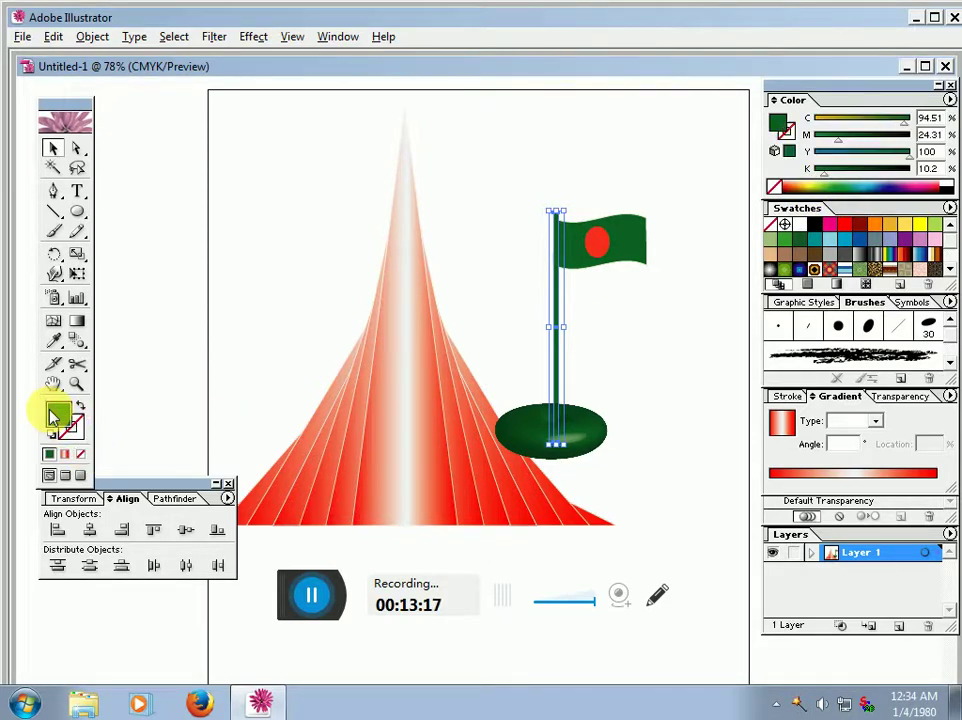
{"action": "double_click", "coordinate": [55, 415]}
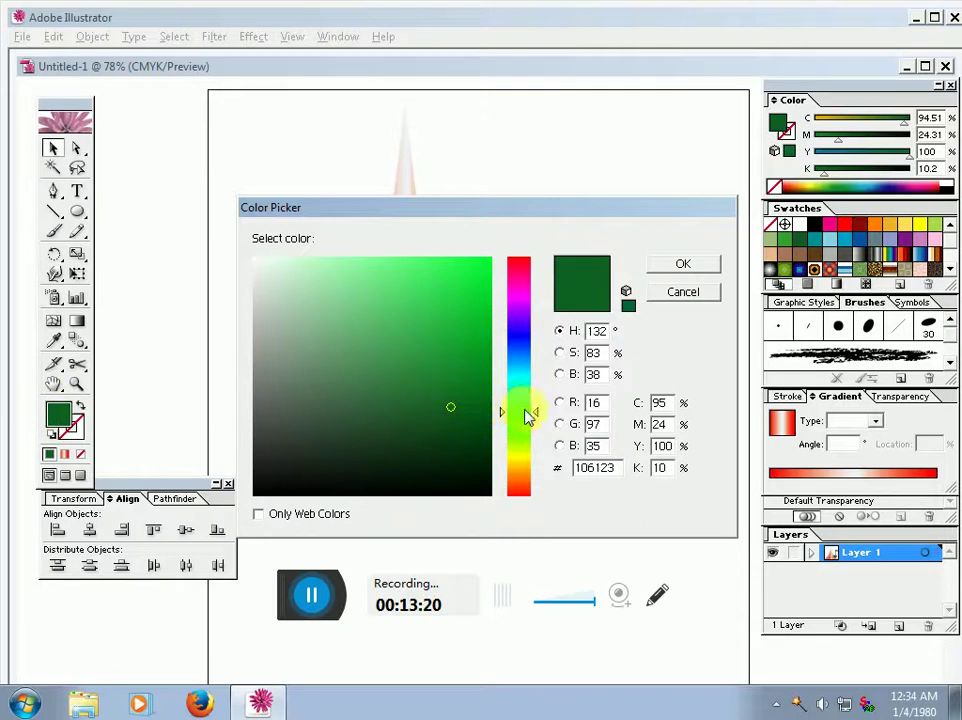
{"action": "left_click", "coordinate": [521, 371]}
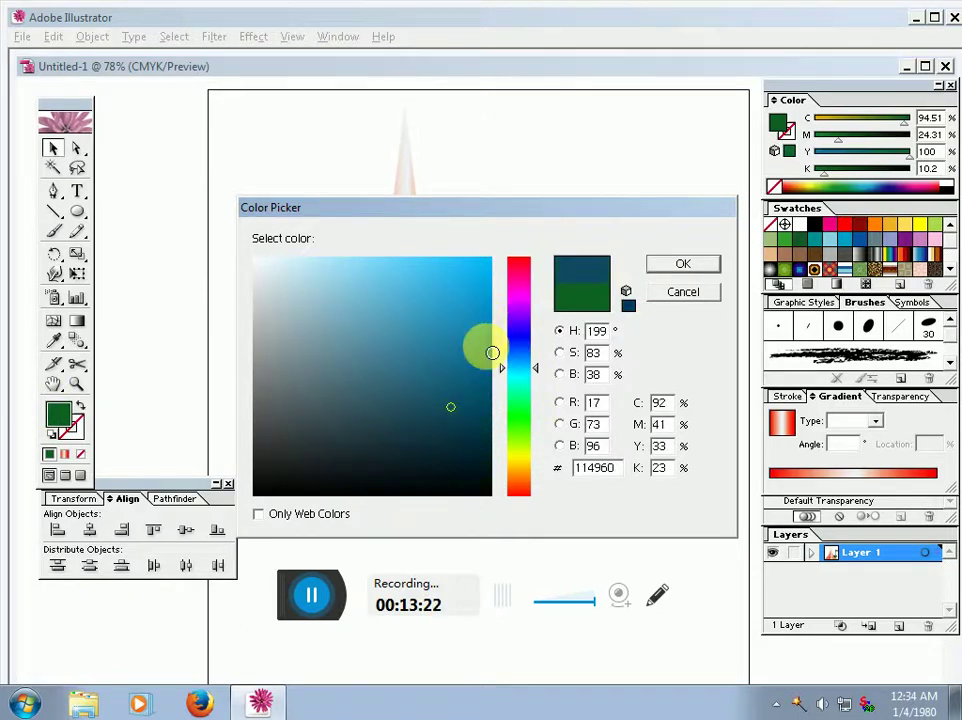
{"action": "left_click", "coordinate": [485, 485]}
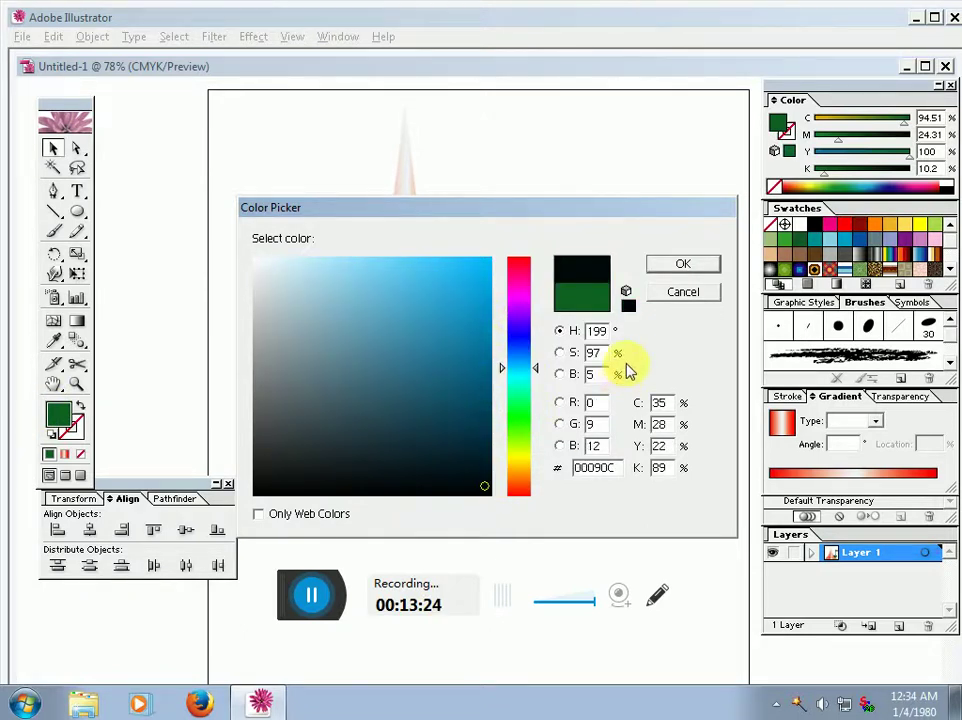
{"action": "left_click_drag", "start_coordinate": [339, 387], "coordinate": [298, 286]}
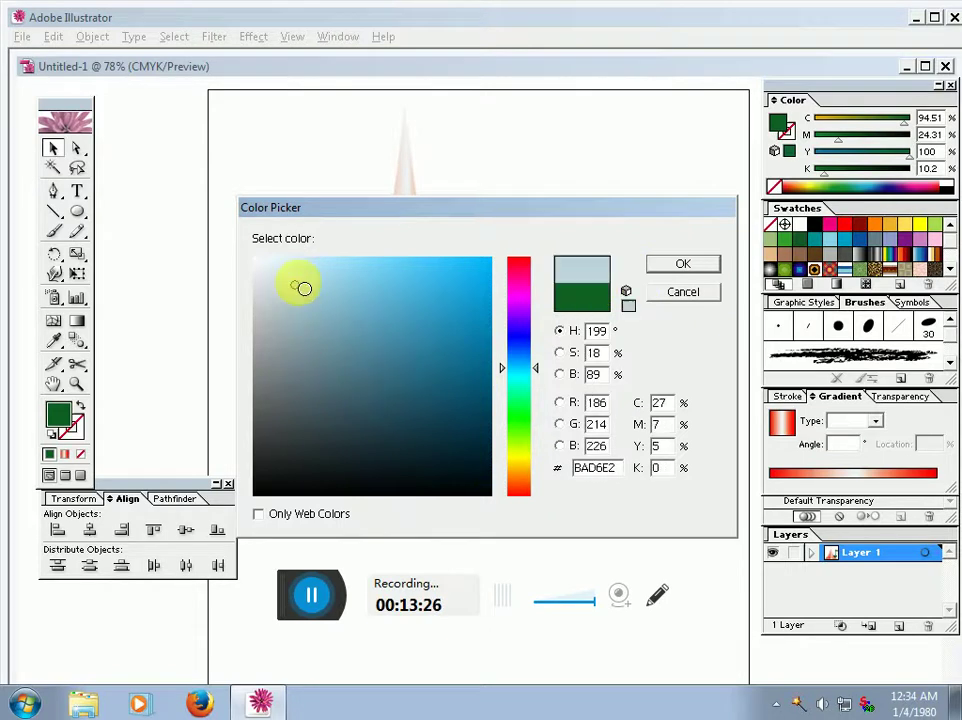
{"action": "left_click", "coordinate": [680, 265]}
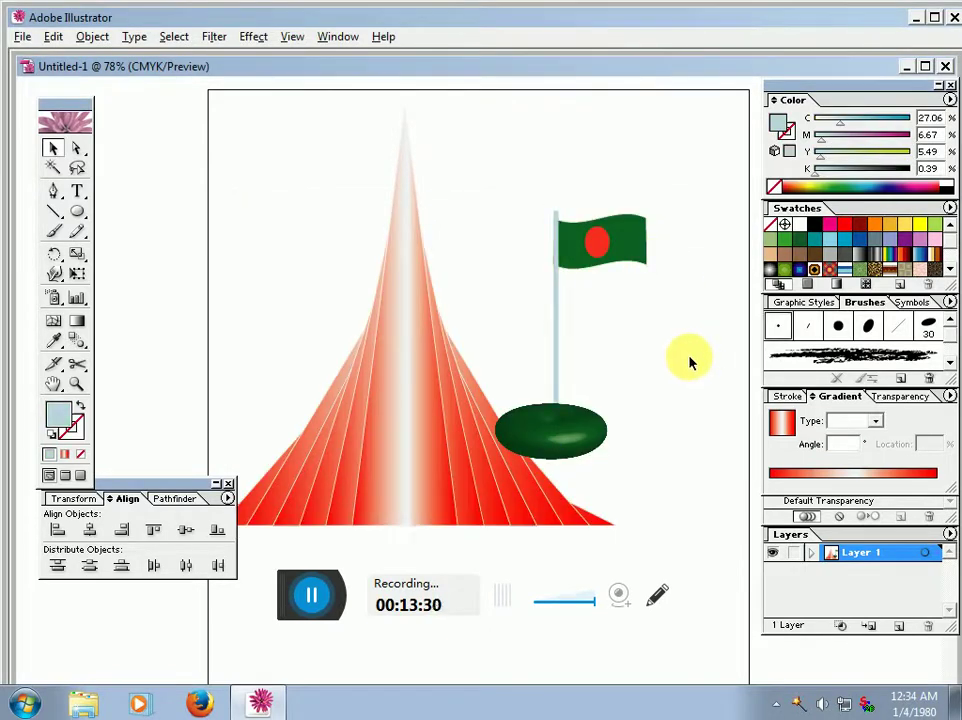
- Nudge the flagpole slightly left, then slightly right, and deselect it
{"action": "left_click_drag", "start_coordinate": [560, 371], "coordinate": [552, 370]}
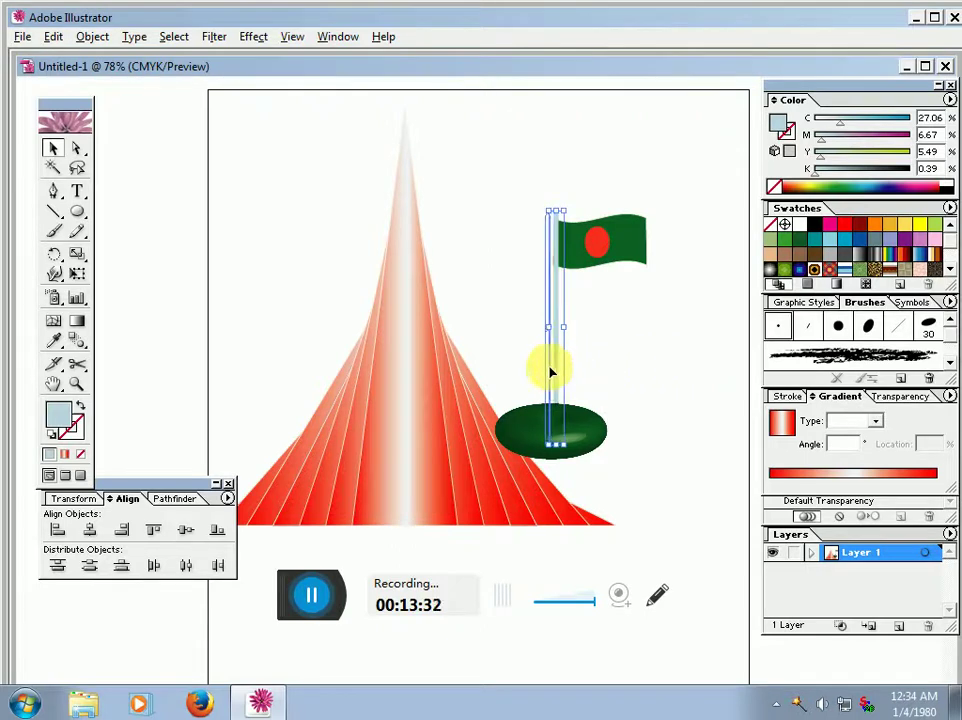
{"action": "left_click", "coordinate": [651, 447]}
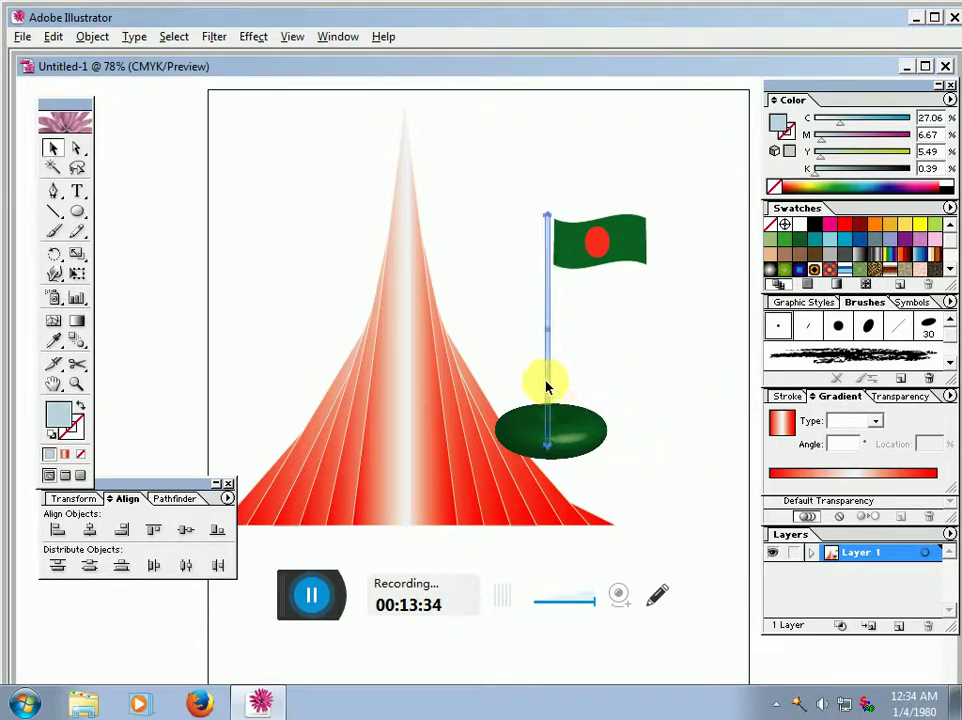
{"action": "left_click_drag", "start_coordinate": [547, 388], "coordinate": [551, 386]}
{"action": "left_click", "coordinate": [636, 405]}
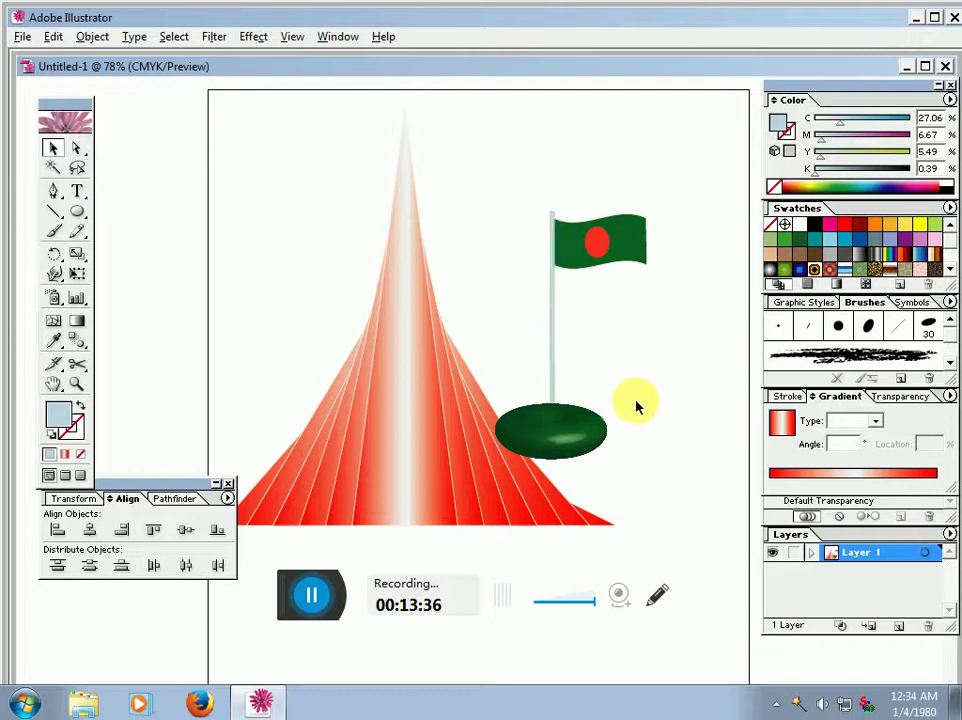
- Enlarge and widen the green 3D base and move it to the lower right
{"action": "left_click", "coordinate": [543, 451]}
{"action": "left_click_drag", "start_coordinate": [543, 451], "coordinate": [566, 449]}
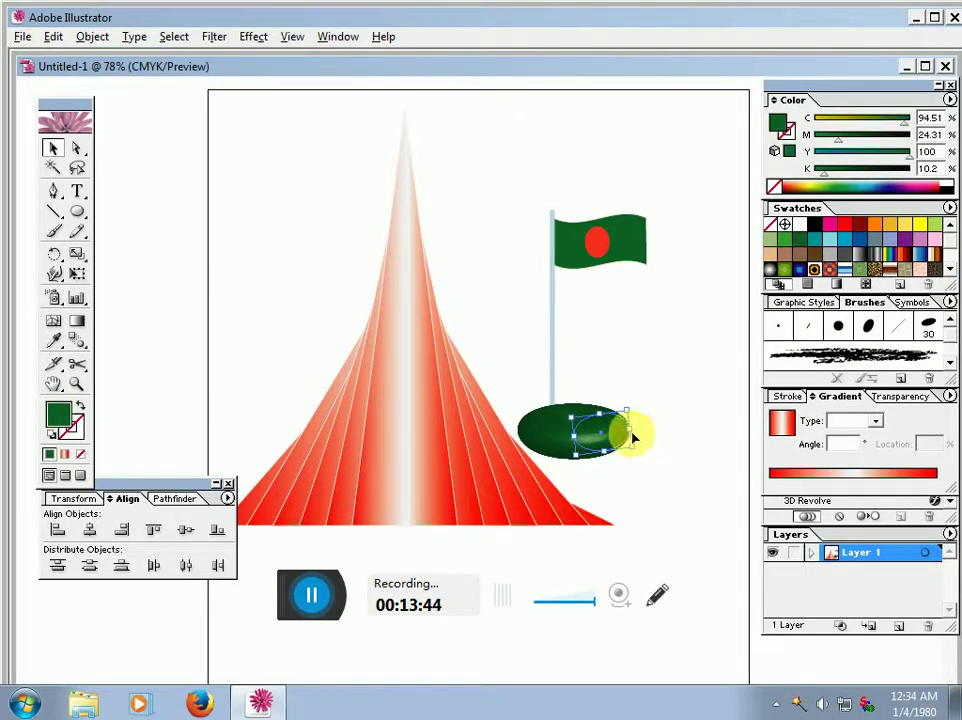
{"action": "mouse_move", "coordinate": [641, 445]}
{"action": "left_mouse_down"}
{"action": "mouse_move", "coordinate": [604, 456]}
{"action": "mouse_move", "coordinate": [620, 520]}
{"action": "left_mouse_up"}
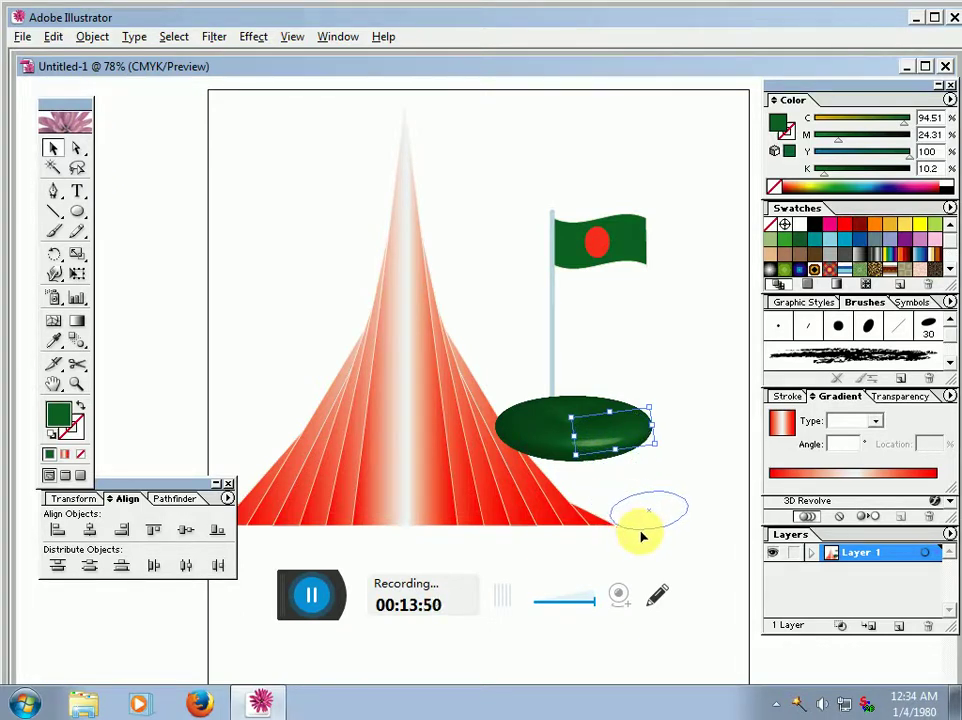
{"action": "mouse_move", "coordinate": [643, 537]}
{"action": "left_mouse_down"}
{"action": "mouse_move", "coordinate": [695, 541]}
{"action": "mouse_move", "coordinate": [705, 558]}
{"action": "mouse_move", "coordinate": [674, 538]}
{"action": "mouse_move", "coordinate": [724, 528]}
{"action": "mouse_move", "coordinate": [711, 543]}
{"action": "left_mouse_up"}
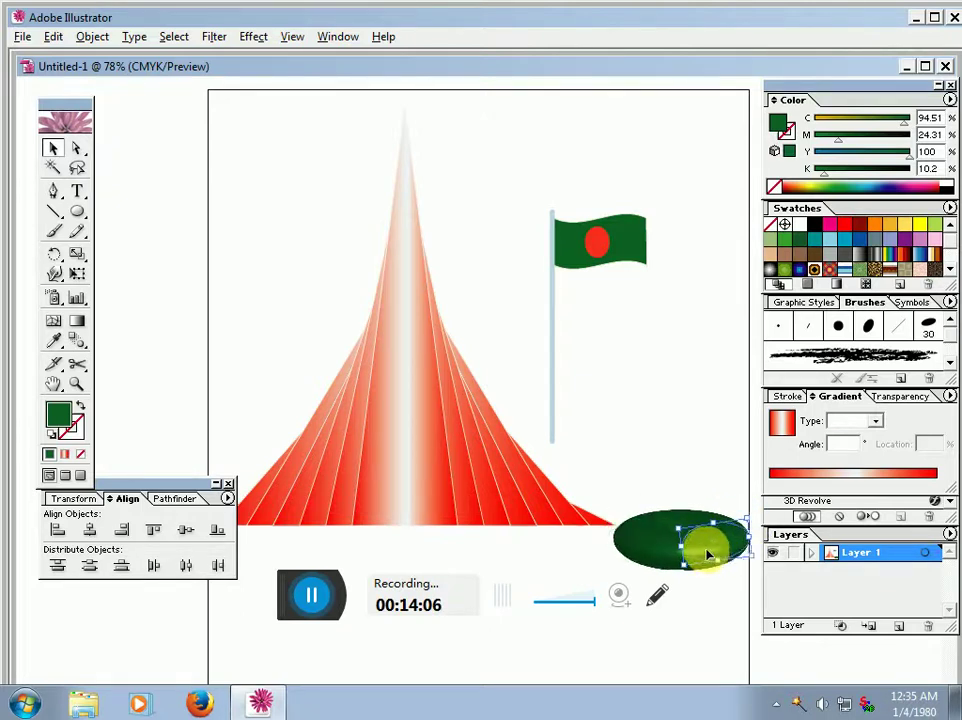
{"action": "left_click", "coordinate": [552, 365]}
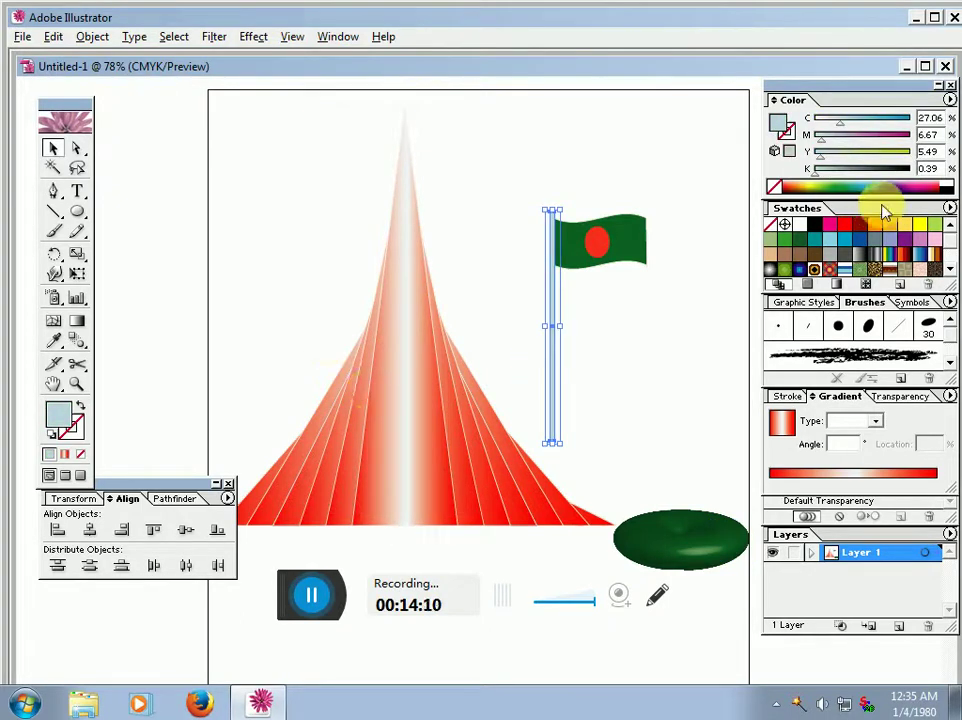
- Make the flagpole red and move it onto the green base
{"action": "left_click", "coordinate": [845, 224]}
{"action": "left_click", "coordinate": [570, 310]}
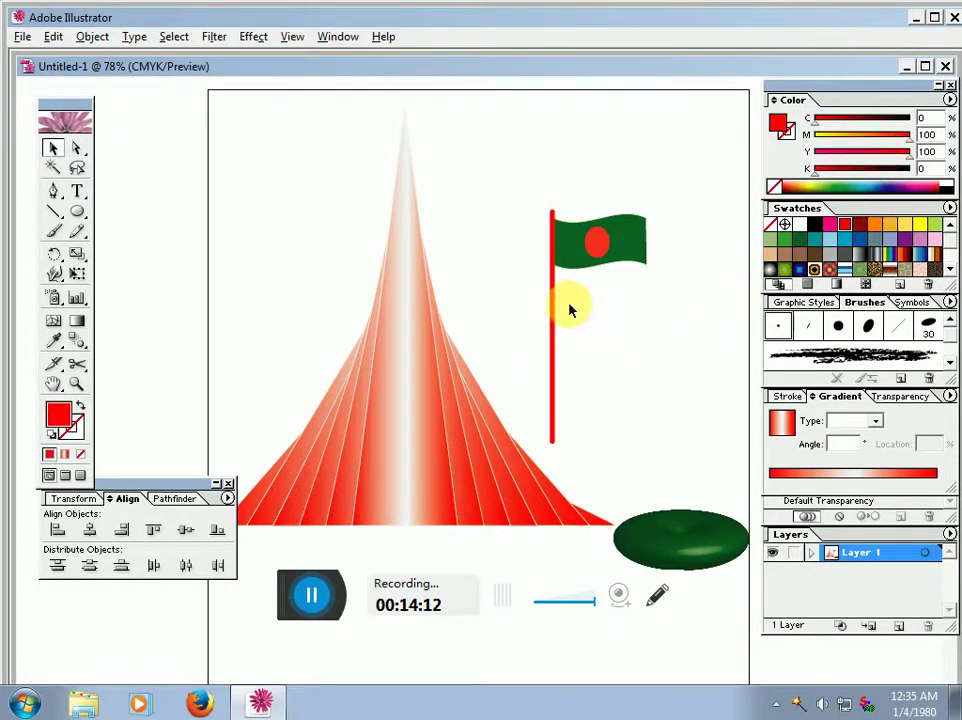
{"action": "left_click_drag", "start_coordinate": [553, 303], "coordinate": [687, 401]}
{"action": "left_click", "coordinate": [627, 401]}
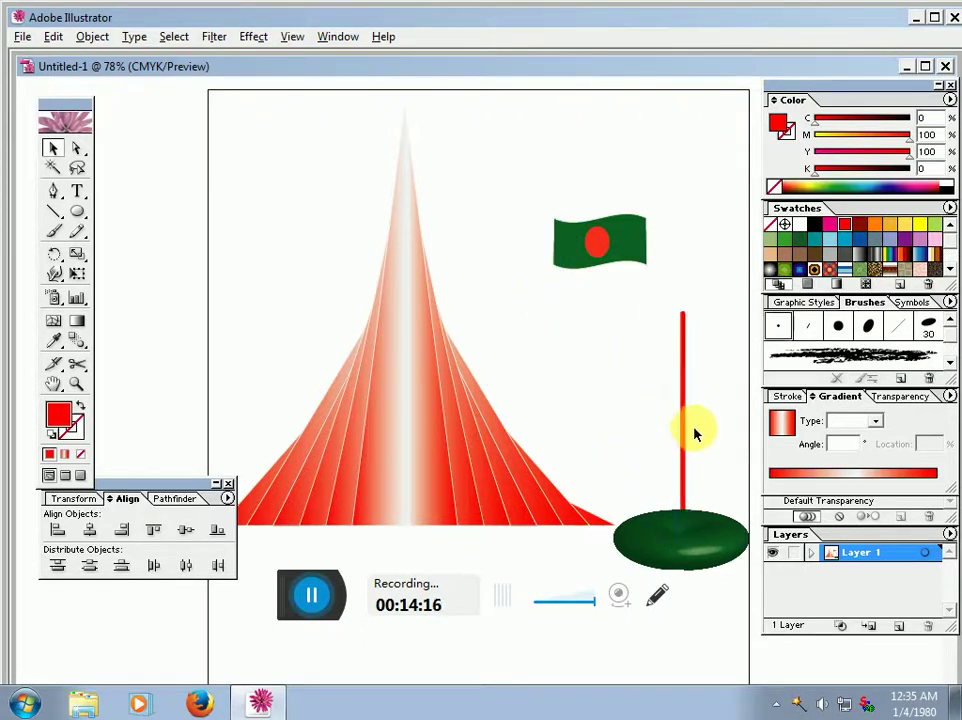
- Send the red flagpole behind the green base, then bring it back in front
{"action": "left_click", "coordinate": [698, 522]}
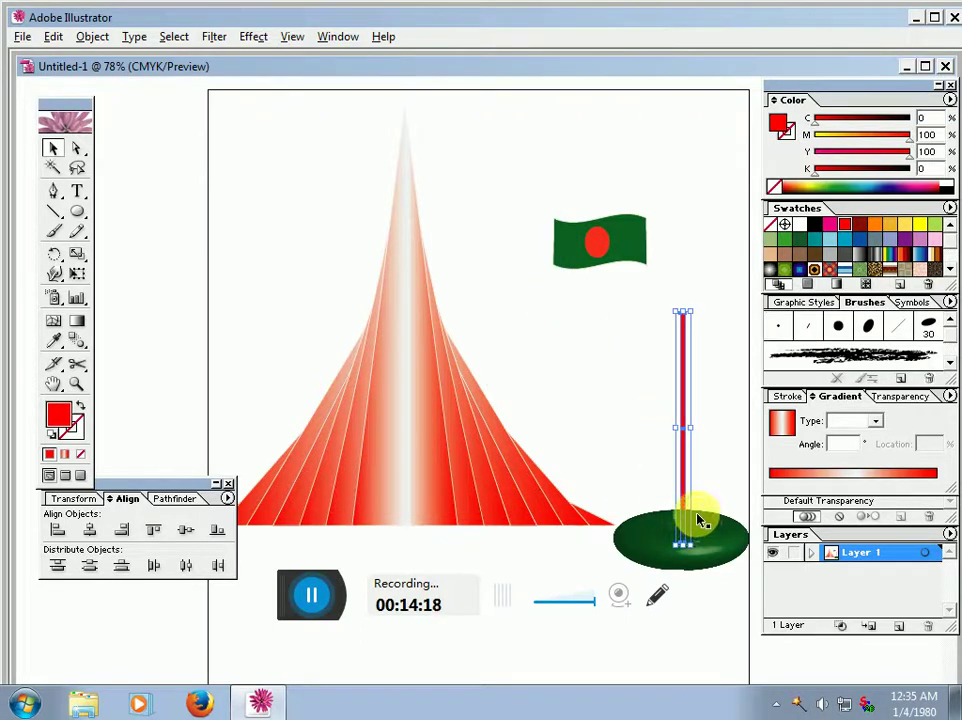
{"action": "right_click", "coordinate": [687, 512]}
{"action": "mouse_move", "coordinate": [727, 476]}
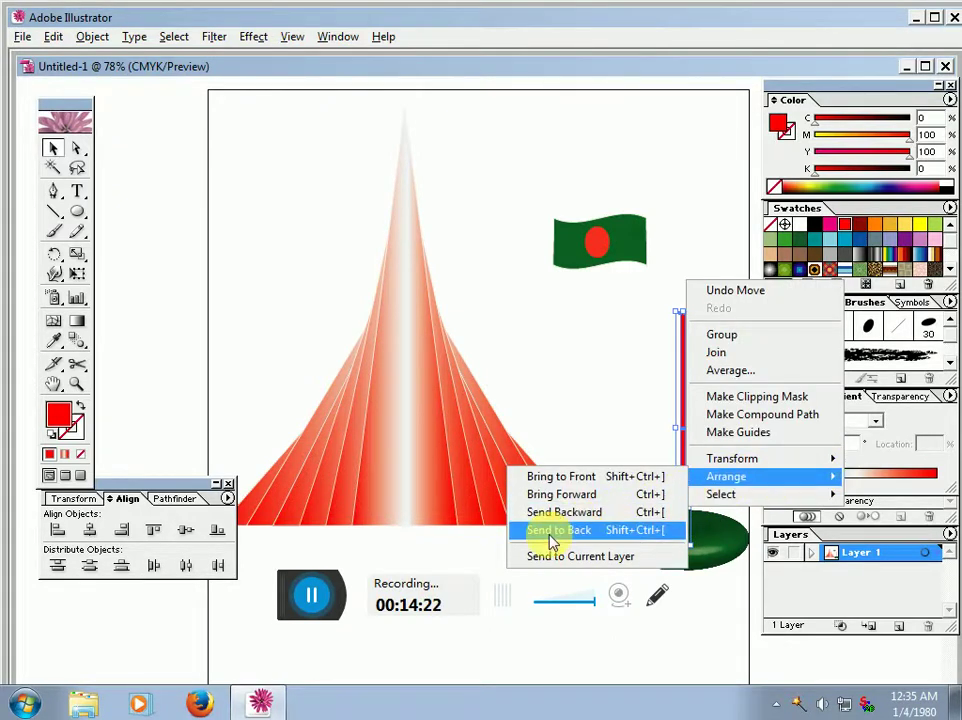
{"action": "left_click", "coordinate": [555, 530]}
{"action": "left_click", "coordinate": [600, 450]}
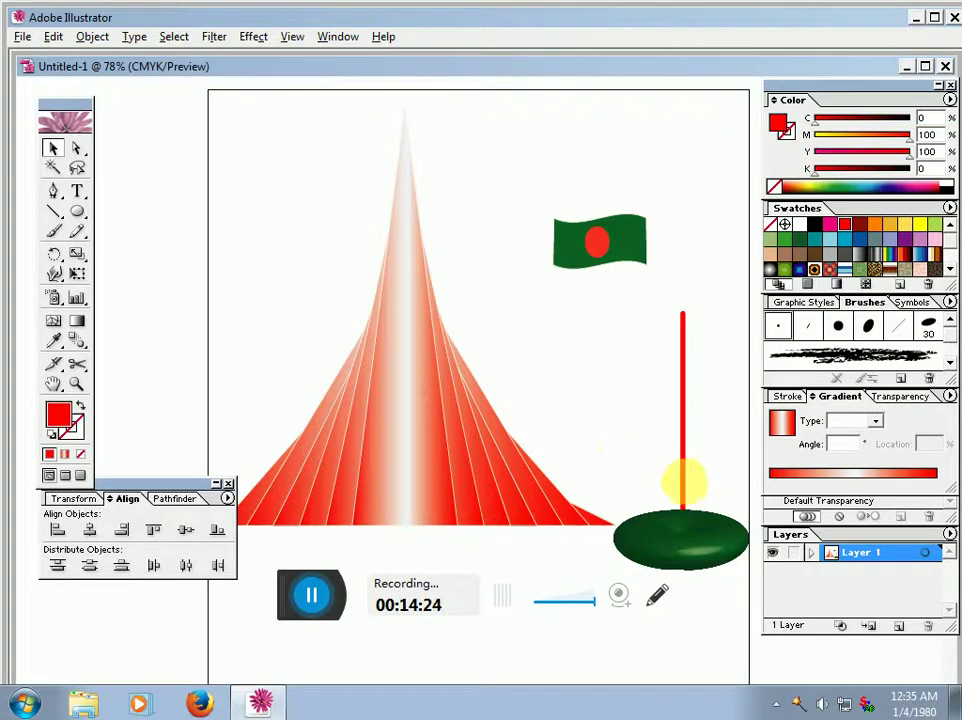
{"action": "left_click", "coordinate": [683, 480]}
{"action": "right_click", "coordinate": [688, 511]}
{"action": "mouse_move", "coordinate": [734, 483]}
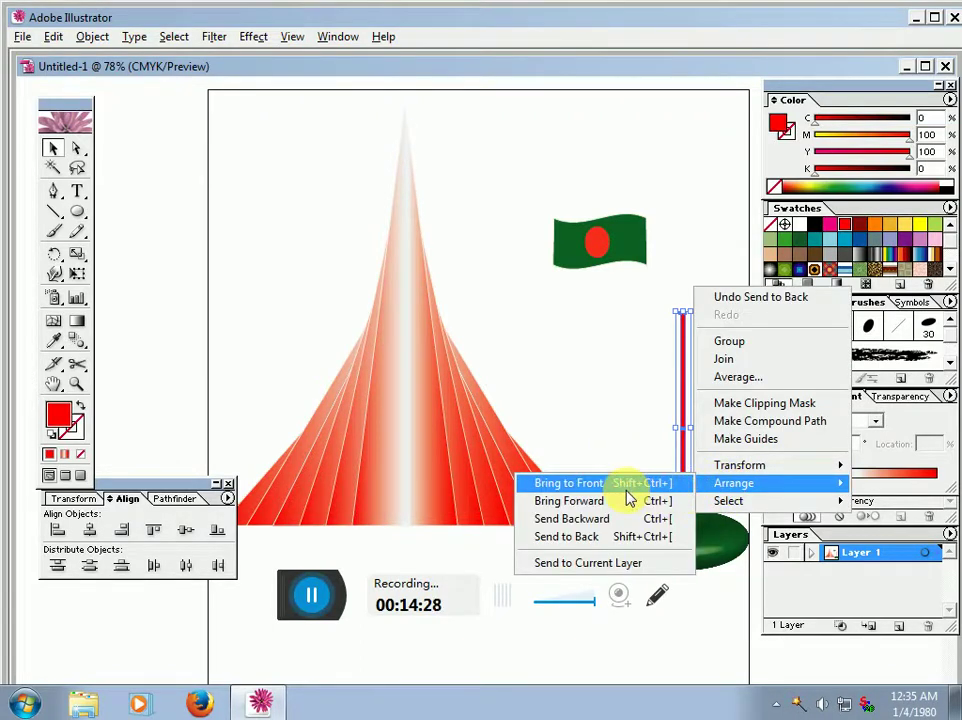
{"action": "left_click", "coordinate": [568, 483]}
{"action": "left_click", "coordinate": [615, 465]}
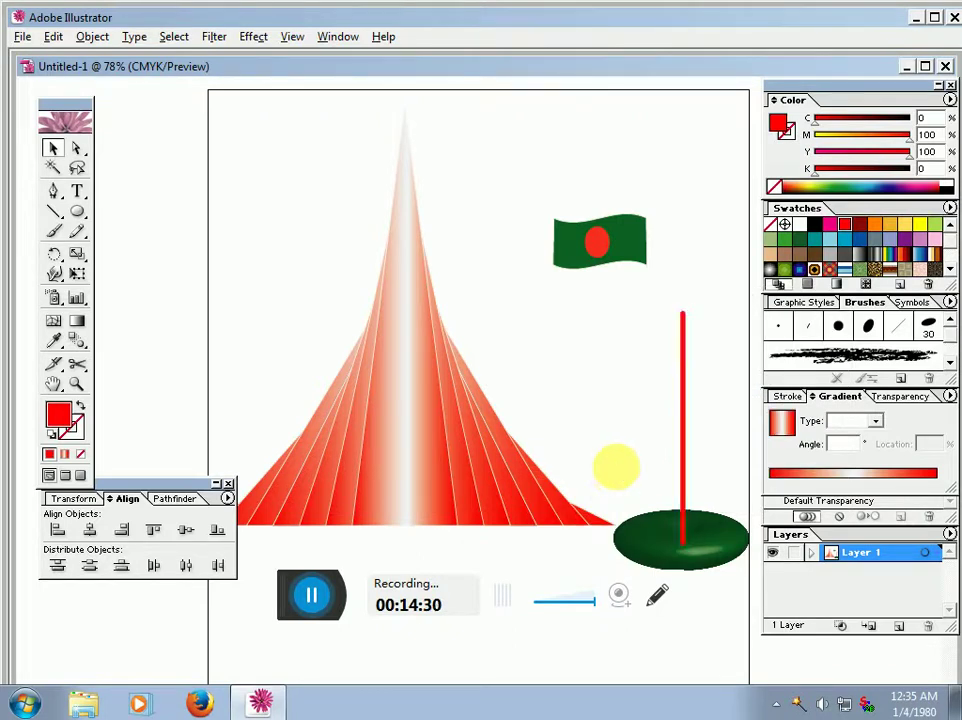
- Raise the flagpole slightly and move the flag to the top of the pole
{"action": "mouse_move", "coordinate": [686, 530]}
{"action": "left_mouse_down"}
{"action": "mouse_move", "coordinate": [683, 509]}
{"action": "mouse_move", "coordinate": [678, 520]}
{"action": "left_mouse_up"}
{"action": "left_click", "coordinate": [711, 580]}
{"action": "left_click", "coordinate": [741, 571]}
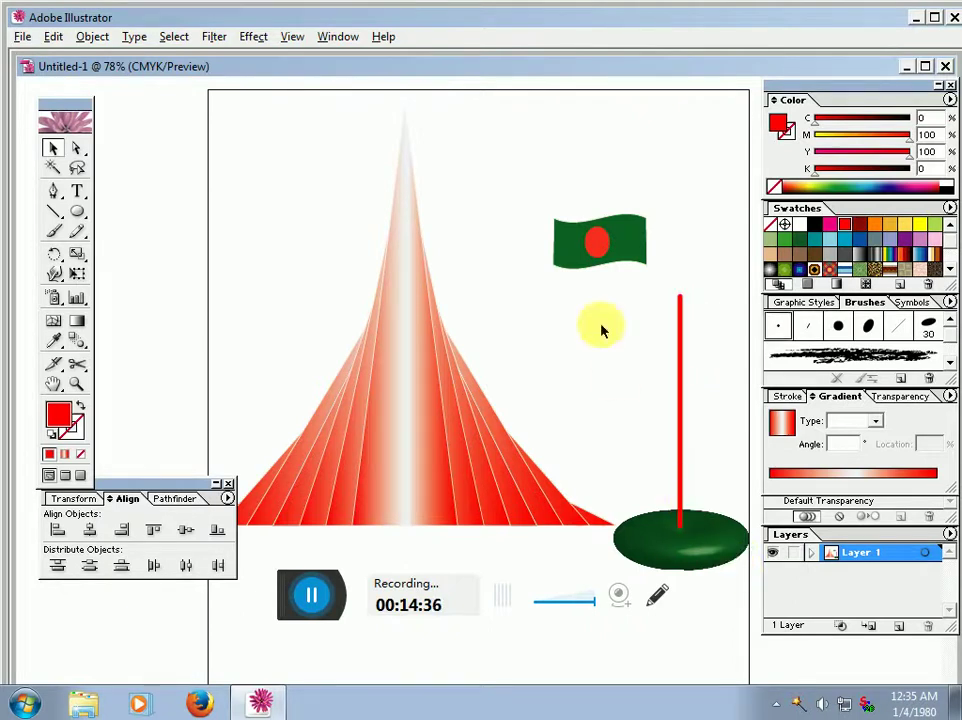
{"action": "mouse_move", "coordinate": [590, 255]}
{"action": "left_mouse_down"}
{"action": "mouse_move", "coordinate": [718, 315]}
{"action": "mouse_move", "coordinate": [714, 343]}
{"action": "left_mouse_up"}
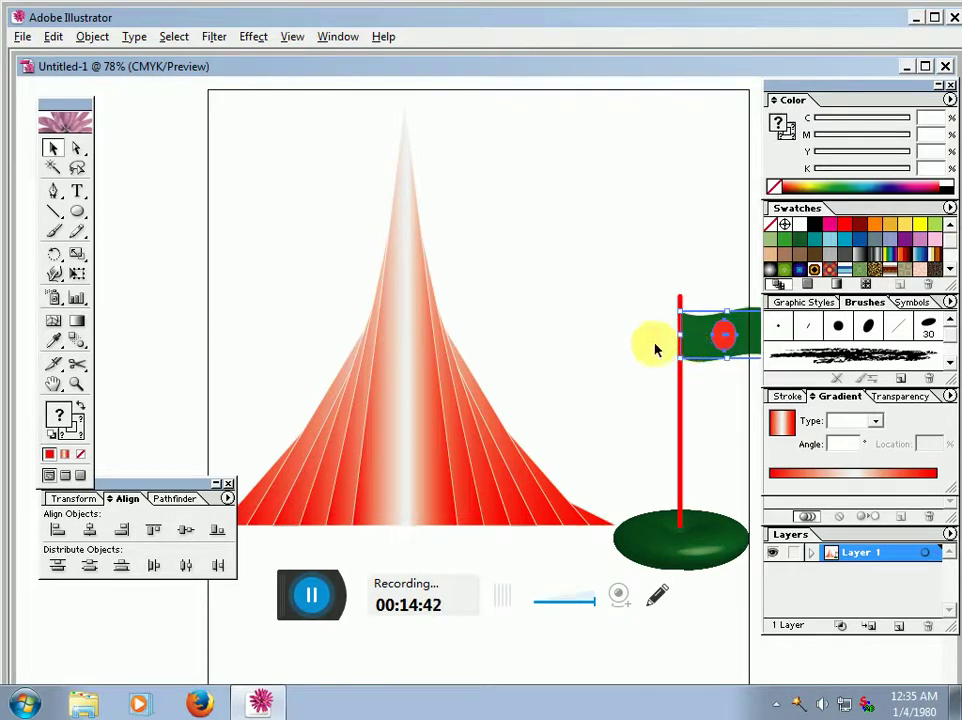
- Group the flag and the red pole together
{"action": "left_click_drag", "start_coordinate": [658, 302], "coordinate": [705, 351]}
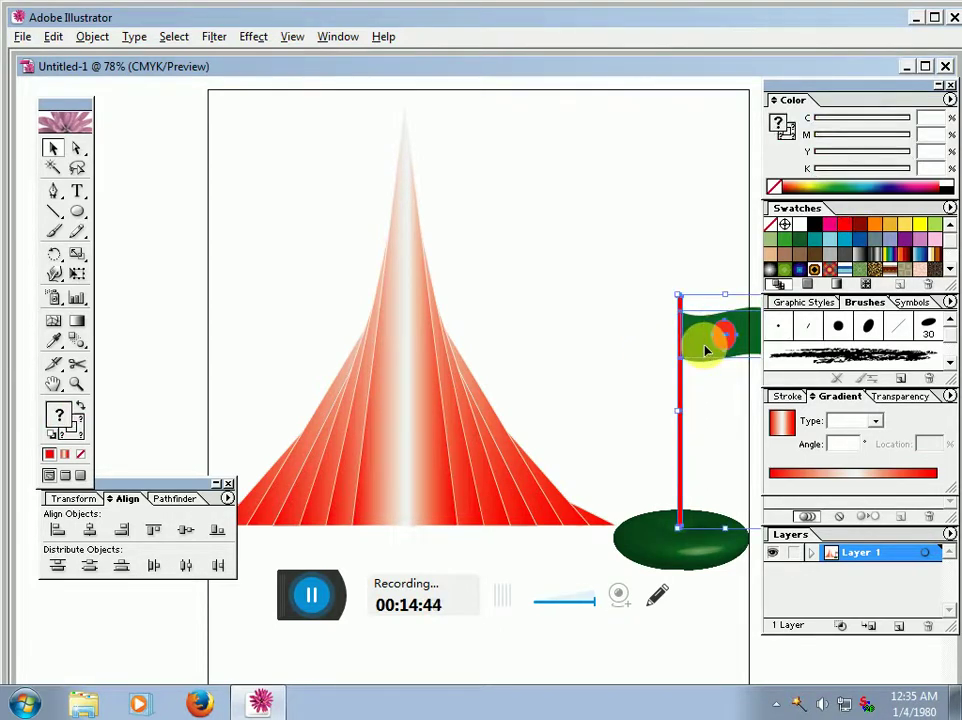
{"action": "left_click", "coordinate": [644, 344]}
{"action": "left_click", "coordinate": [697, 345]}
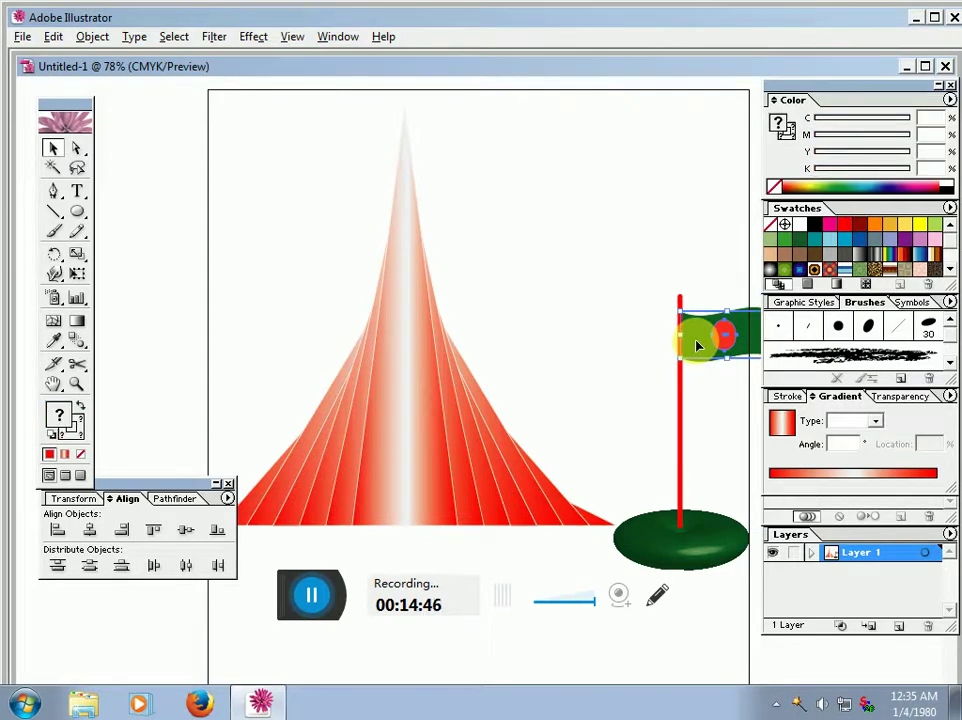
{"action": "left_click", "coordinate": [678, 322]}
{"action": "left_click", "coordinate": [715, 339], "text": "shift"}
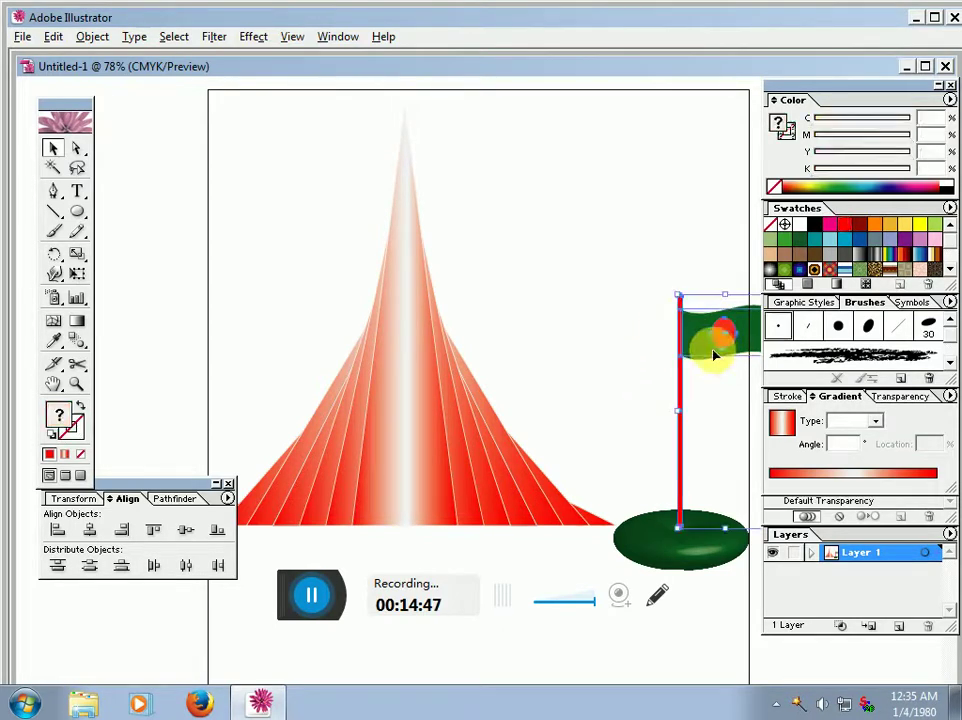
{"action": "right_click", "coordinate": [709, 354]}
{"action": "left_click", "coordinate": [742, 401]}
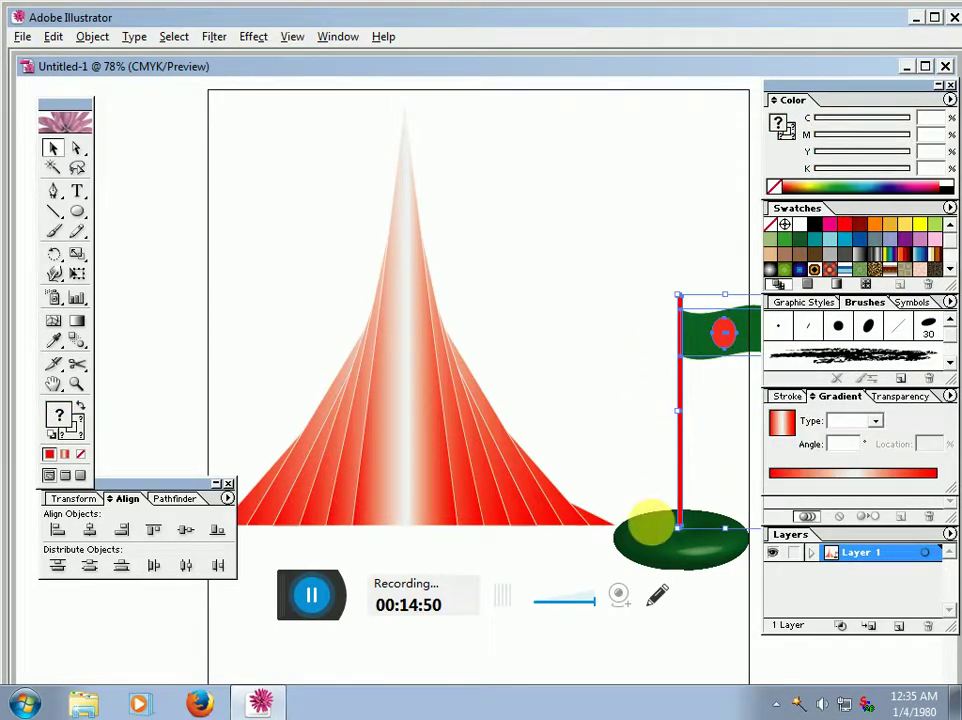
- Shift the flag-and-pole group slightly left on the green base
{"action": "left_click_drag", "start_coordinate": [616, 443], "coordinate": [703, 545]}
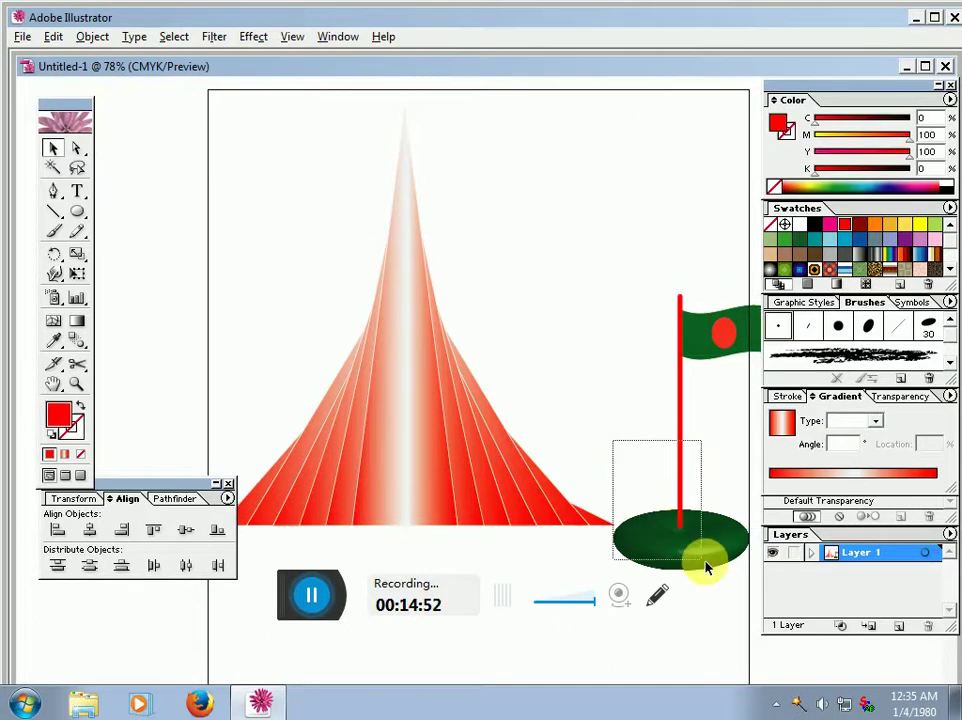
{"action": "left_click", "coordinate": [700, 490]}
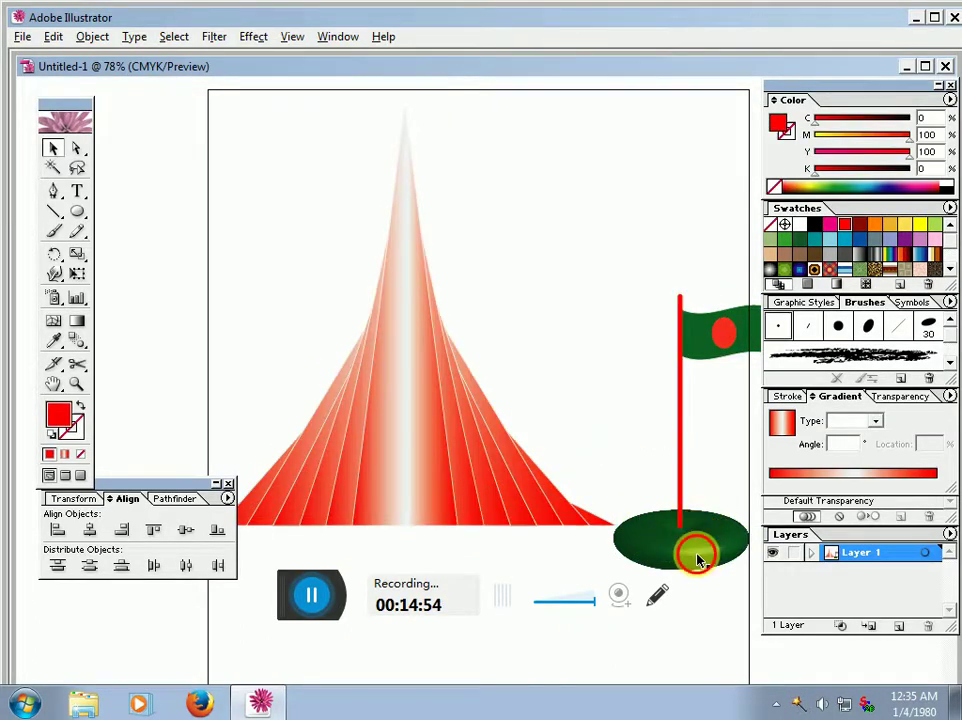
{"action": "left_click", "coordinate": [697, 560]}
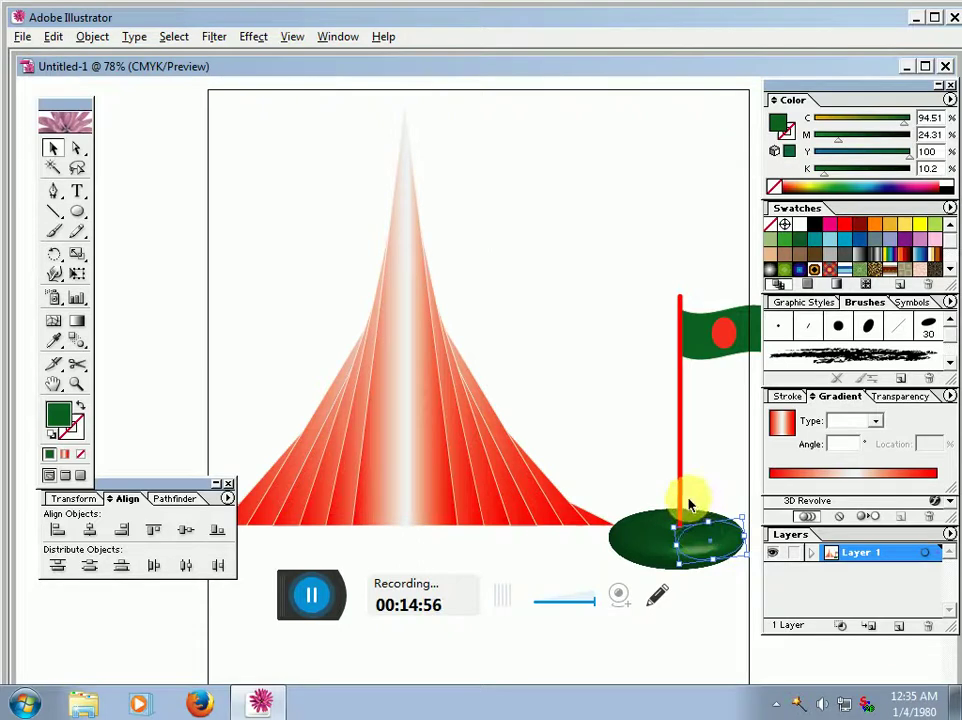
{"action": "left_click_drag", "start_coordinate": [685, 505], "coordinate": [680, 502]}
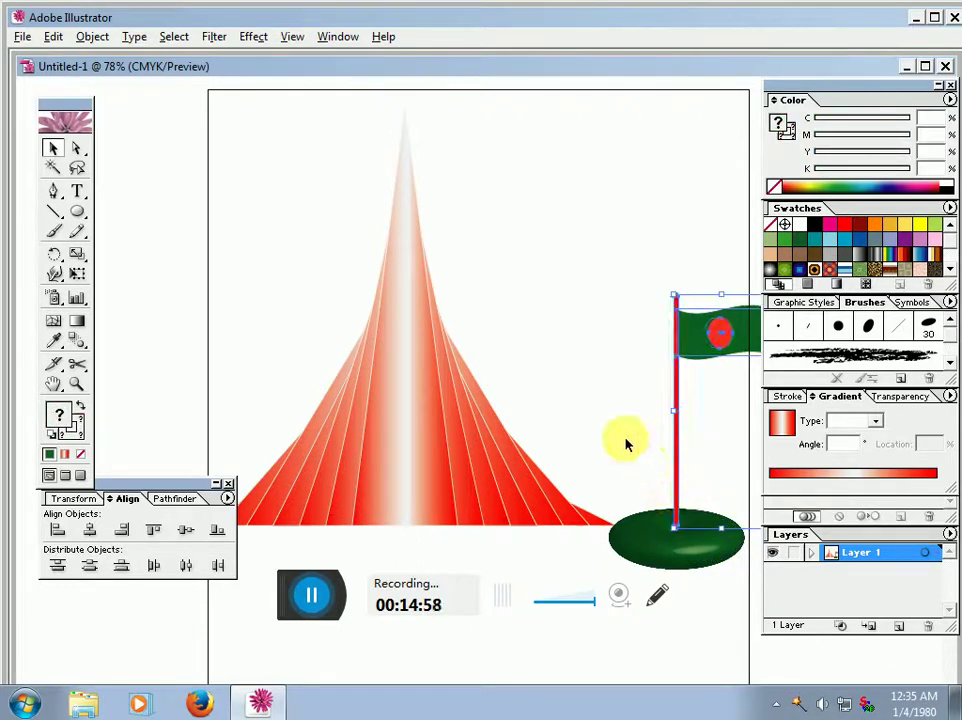
{"action": "left_click", "coordinate": [627, 440]}
{"action": "left_click", "coordinate": [677, 495]}
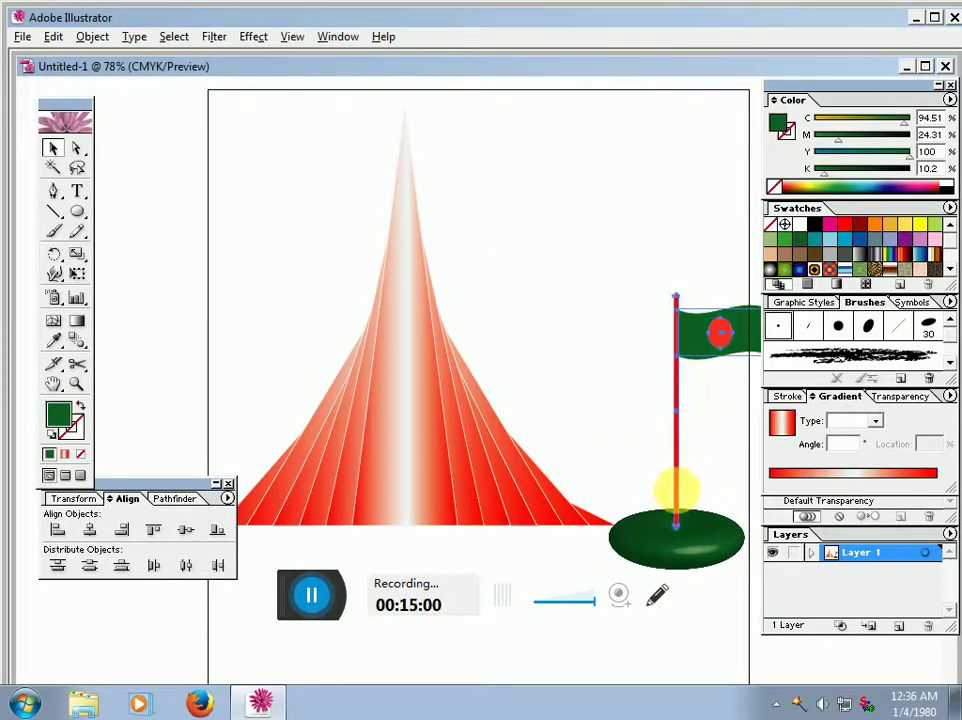
{"action": "left_click", "coordinate": [739, 623]}
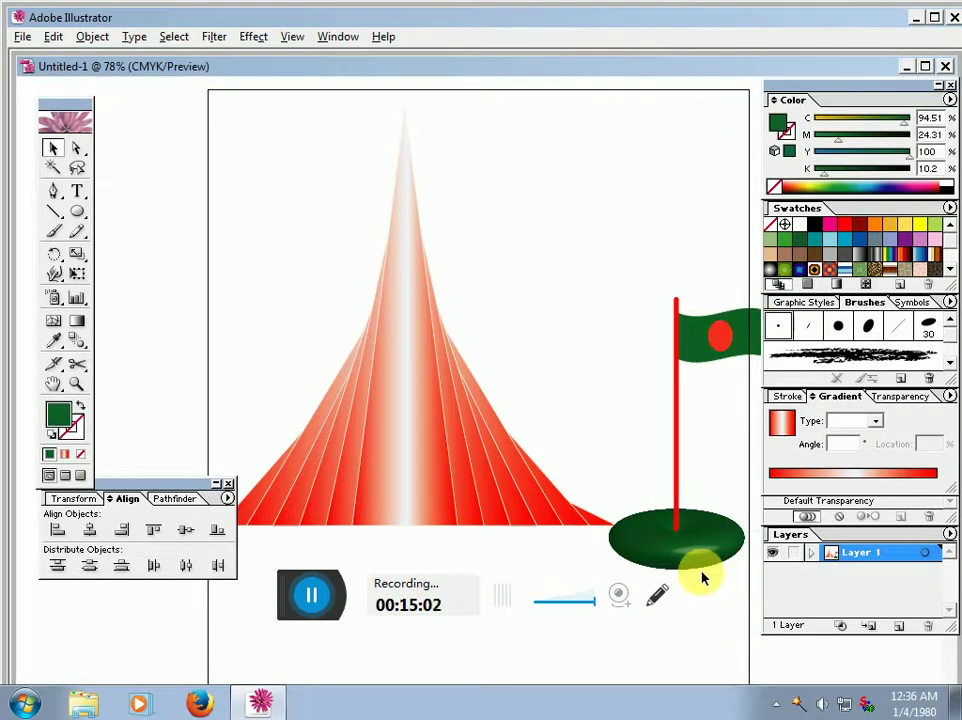
{"action": "left_click", "coordinate": [677, 527]}
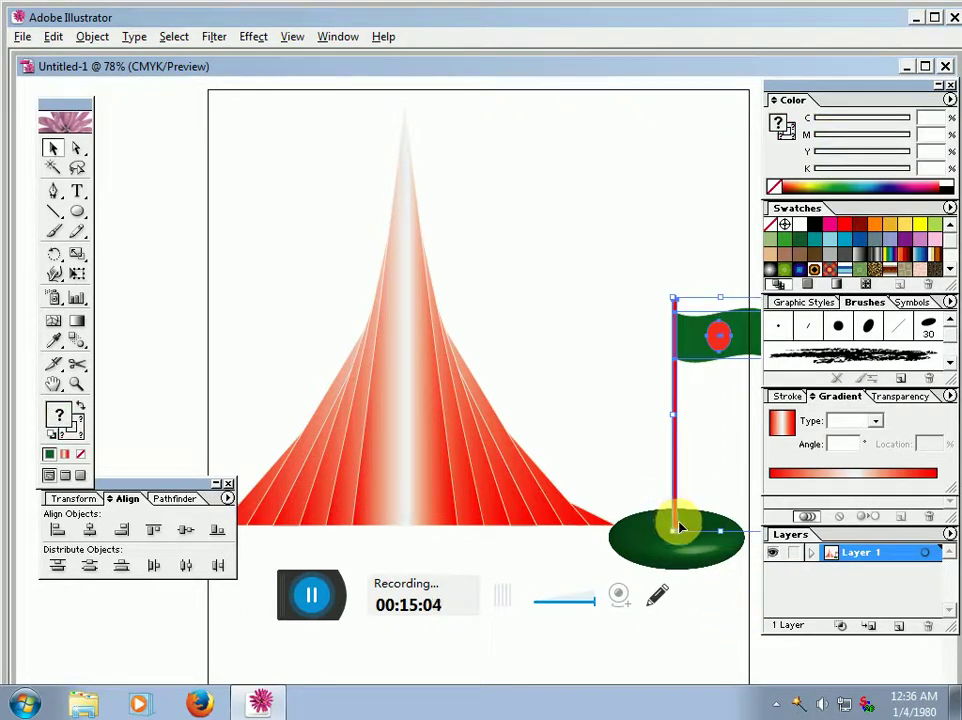
{"action": "left_click", "coordinate": [728, 588]}
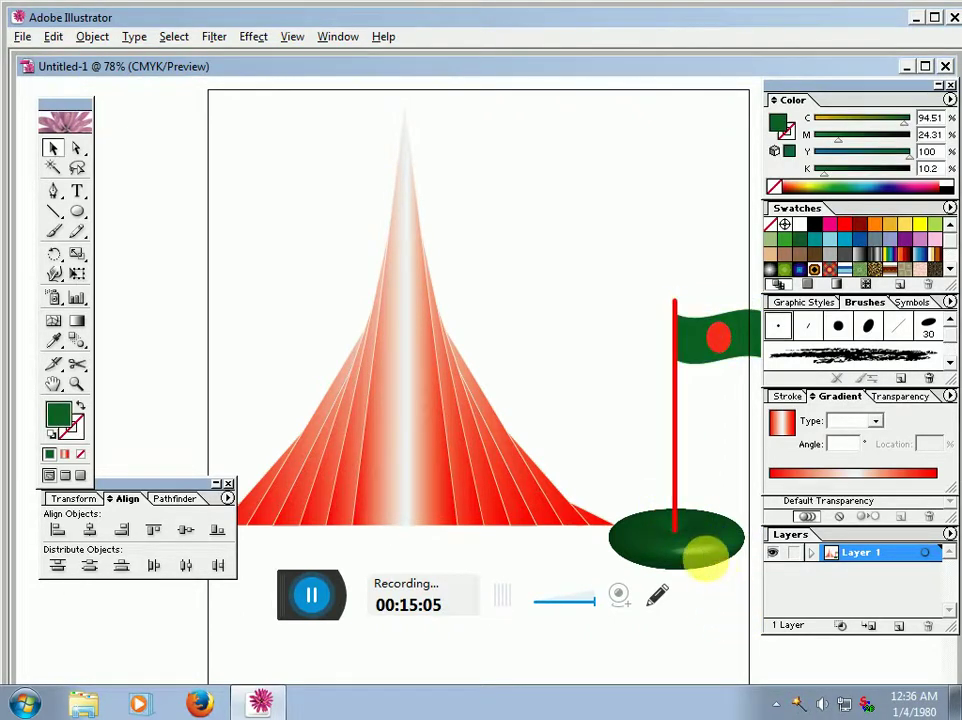
- Group the flag, pole and green base into one object, then select the spire blend
{"action": "left_click", "coordinate": [680, 535]}
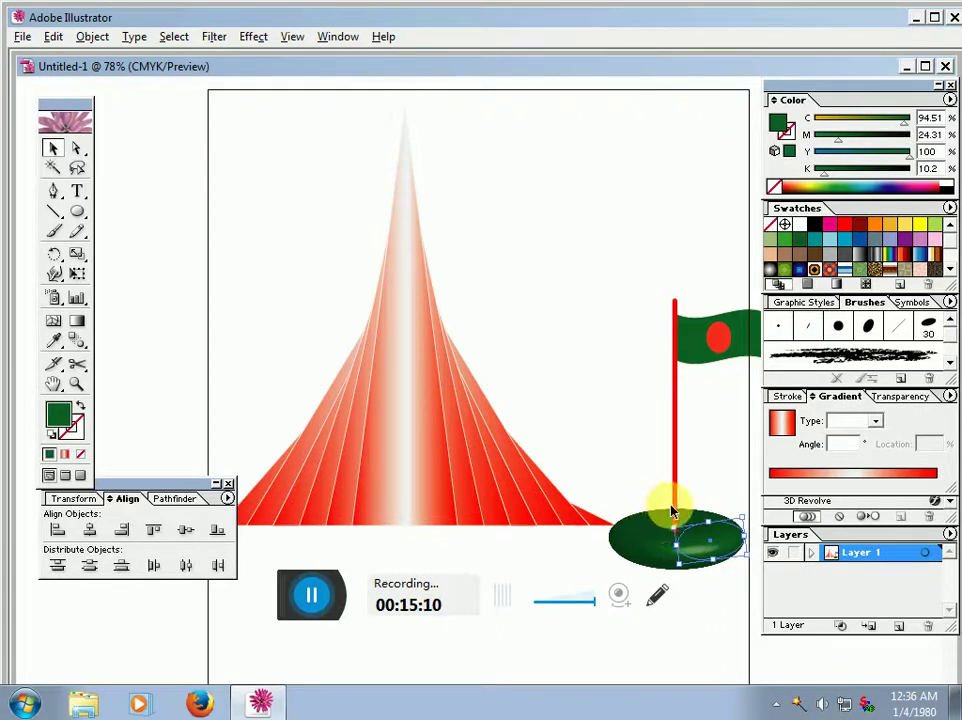
{"action": "left_click", "coordinate": [676, 511], "text": "shift"}
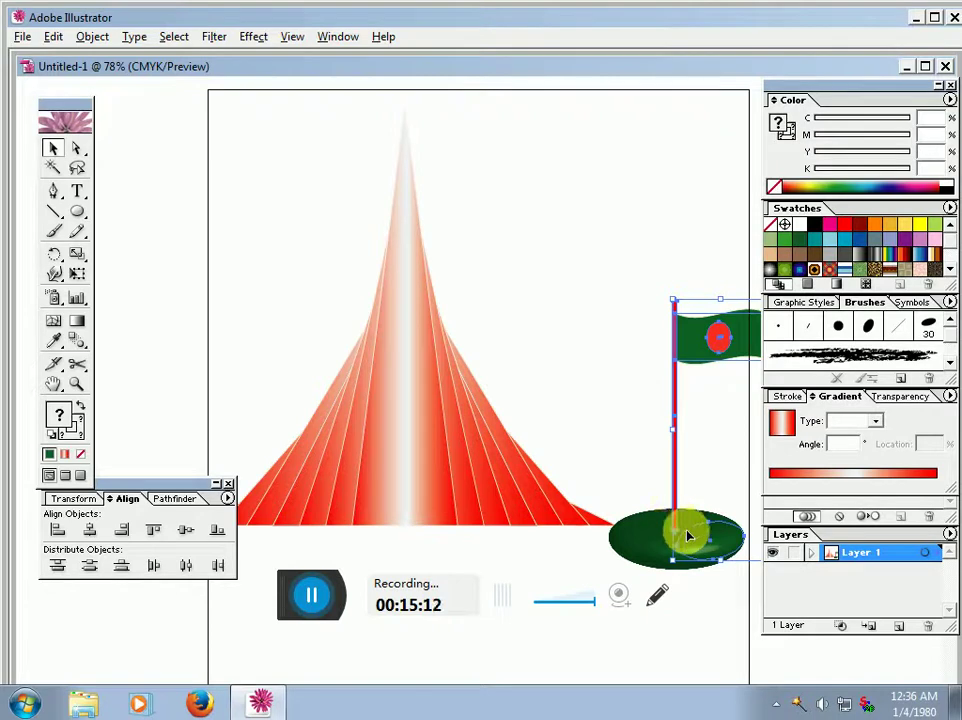
{"action": "right_click", "coordinate": [688, 537]}
{"action": "left_click", "coordinate": [721, 585]}
{"action": "left_click", "coordinate": [726, 620]}
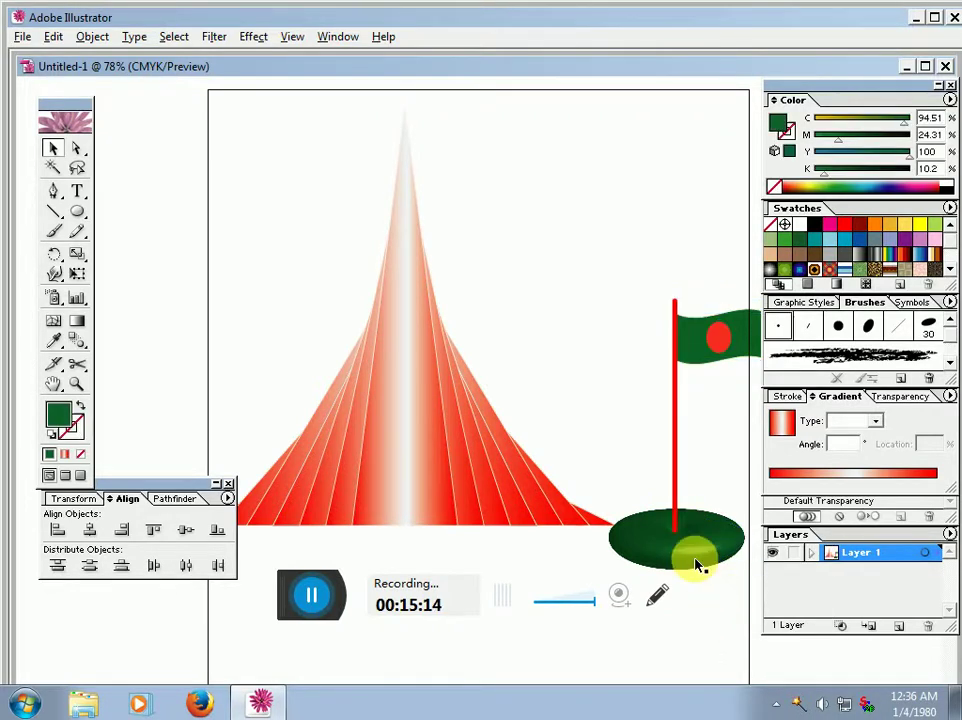
{"action": "left_click", "coordinate": [629, 524]}
{"action": "left_click", "coordinate": [492, 489]}
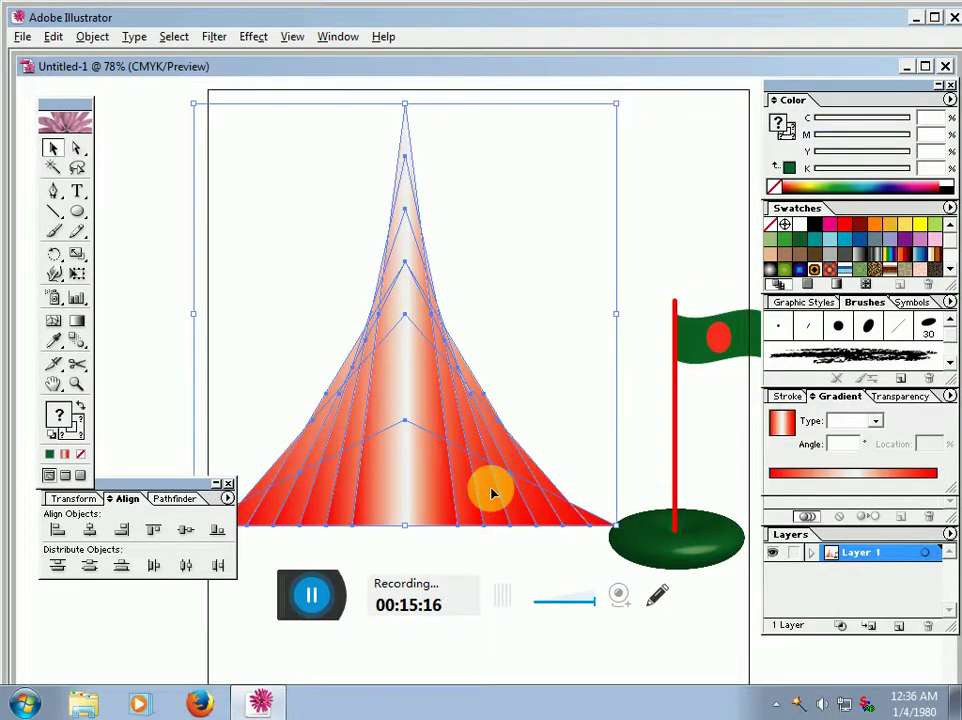
- Nudge the spire left and move the flag, pole and base group up and left
{"action": "key", "text": "Left"}
{"action": "key", "text": "Left"}
{"action": "key", "text": "Left"}
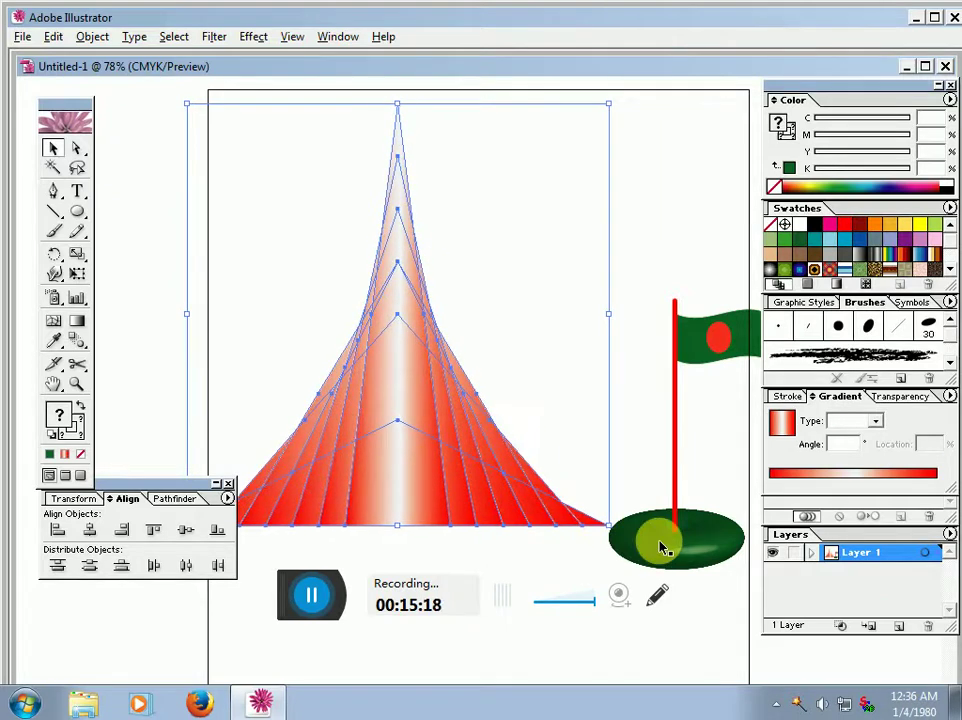
{"action": "left_click", "coordinate": [640, 528]}
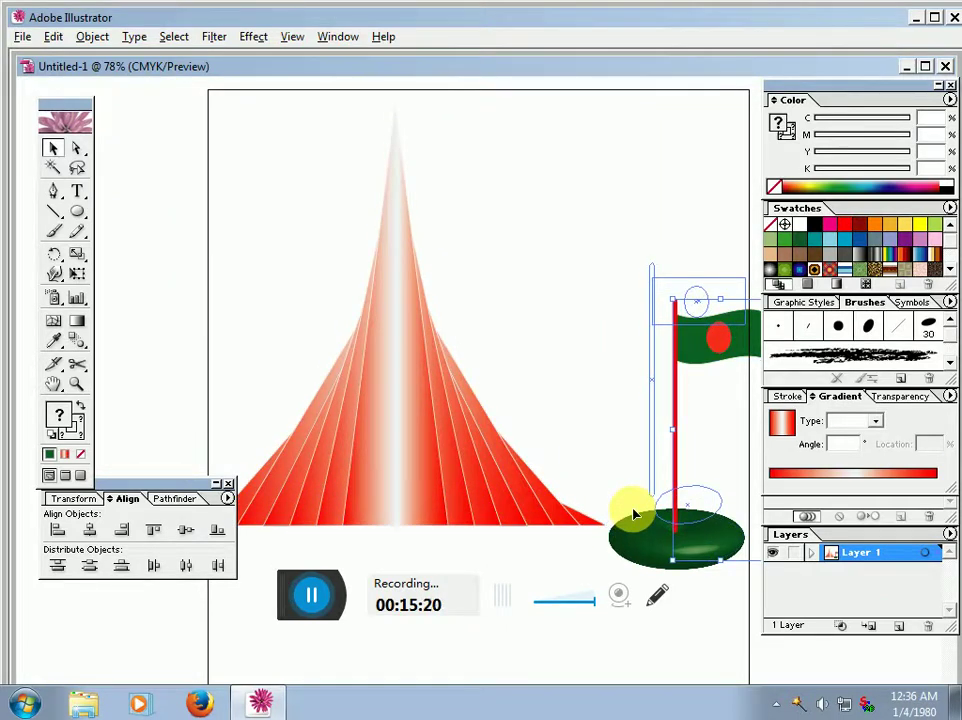
{"action": "key", "text": "shift+Left"}
{"action": "key", "text": "shift+Left"}
{"action": "key", "text": "shift+Left"}
{"action": "key", "text": "shift+Up"}
{"action": "key", "text": "shift+Up"}
{"action": "key", "text": "shift+Up"}
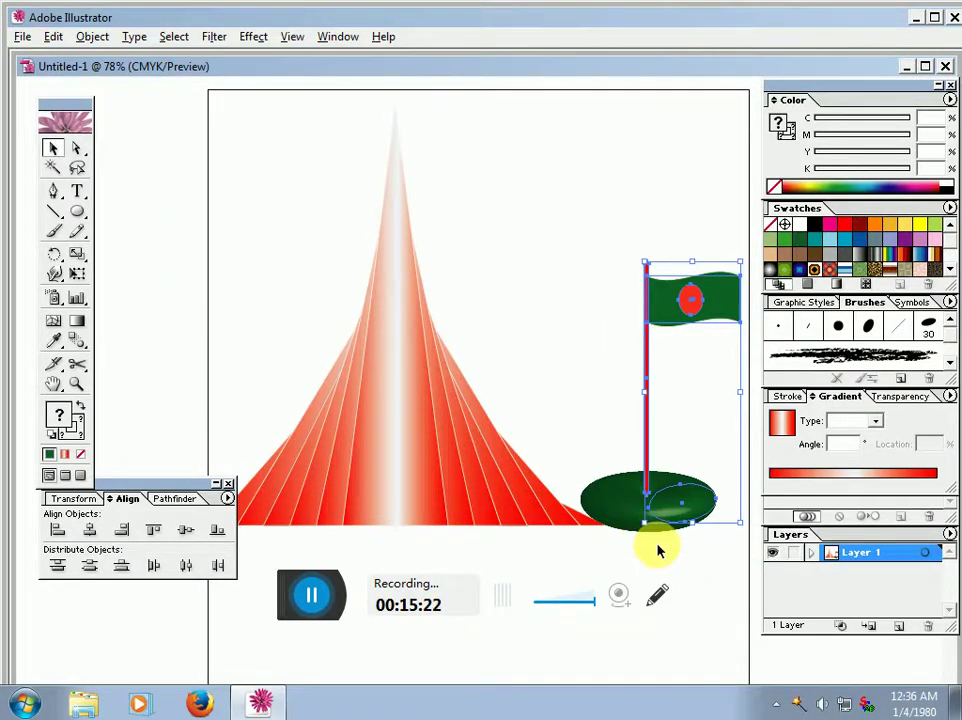
{"action": "left_click", "coordinate": [657, 550]}
- Ungroup the flag, pole and base, leaving the green ellipse selected
{"action": "left_click", "coordinate": [657, 500]}
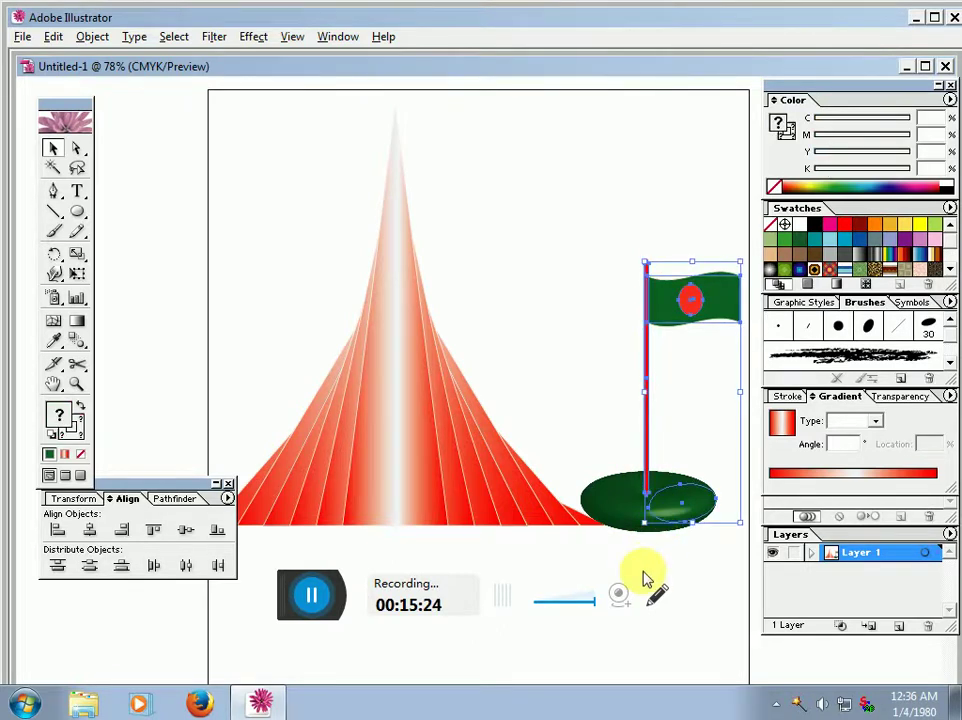
{"action": "right_click", "coordinate": [673, 513]}
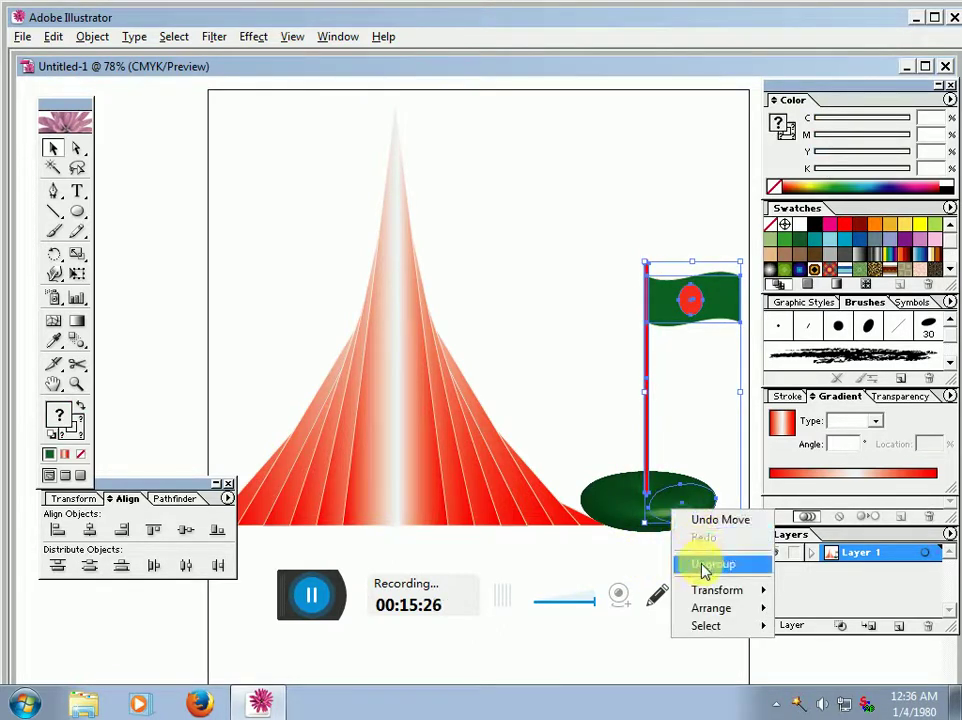
{"action": "left_click", "coordinate": [704, 567]}
{"action": "left_click", "coordinate": [660, 518]}
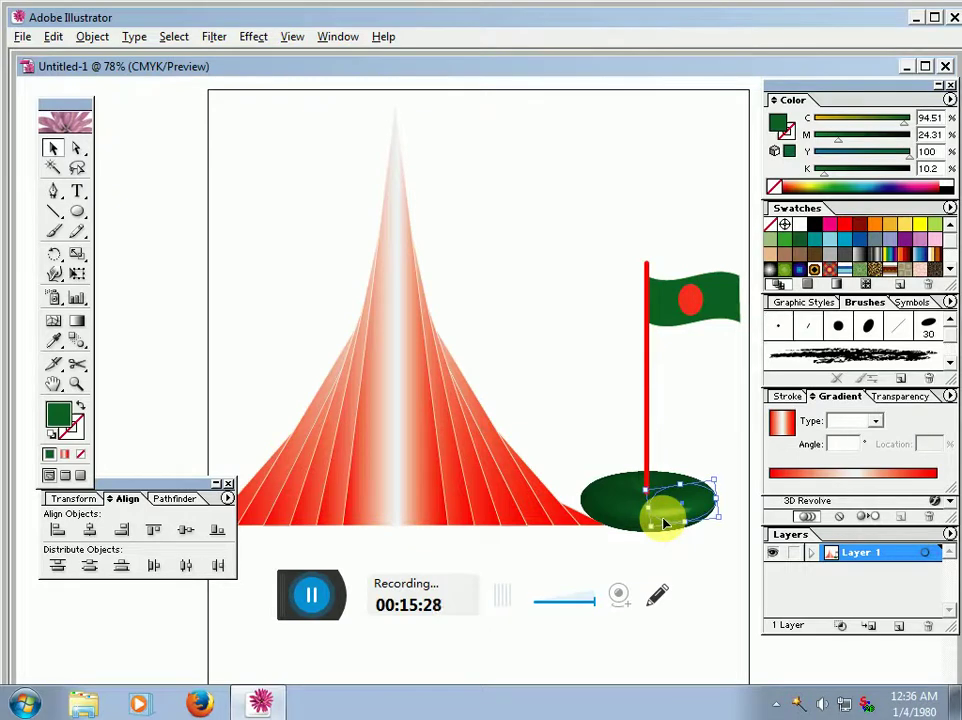
- Expand the green base's 3D appearance into plain editable paths
{"action": "left_click", "coordinate": [92, 36]}
{"action": "left_click", "coordinate": [160, 234]}
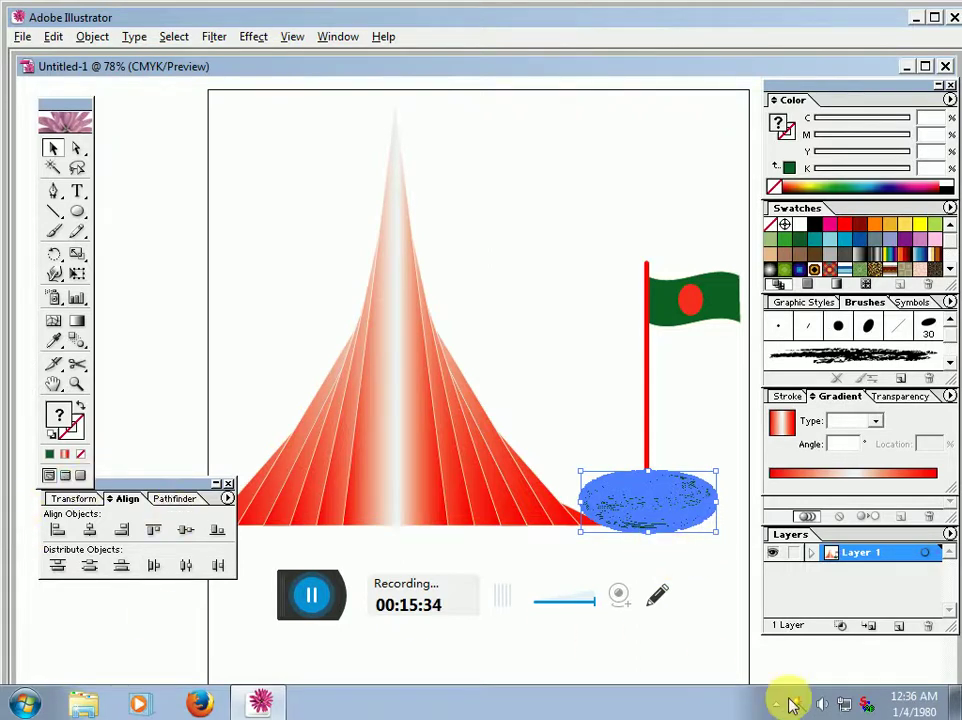
{"action": "left_click", "coordinate": [672, 555]}
{"action": "left_click", "coordinate": [660, 513]}
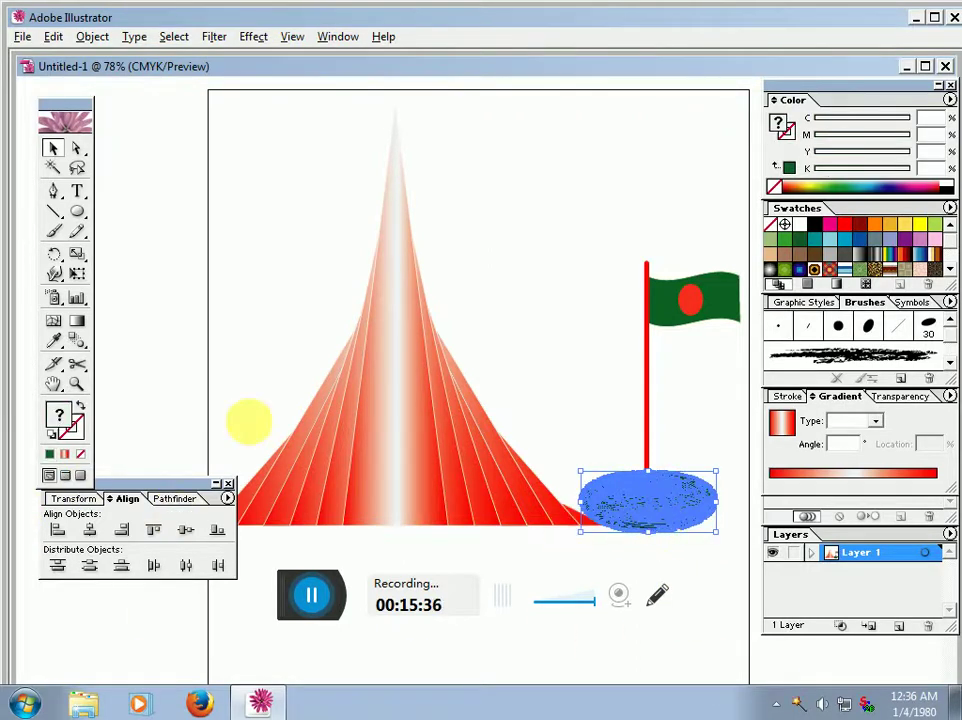
- Try blue and green shades in the Color Picker, then apply a near-white fill to the base
{"action": "double_click", "coordinate": [60, 420]}
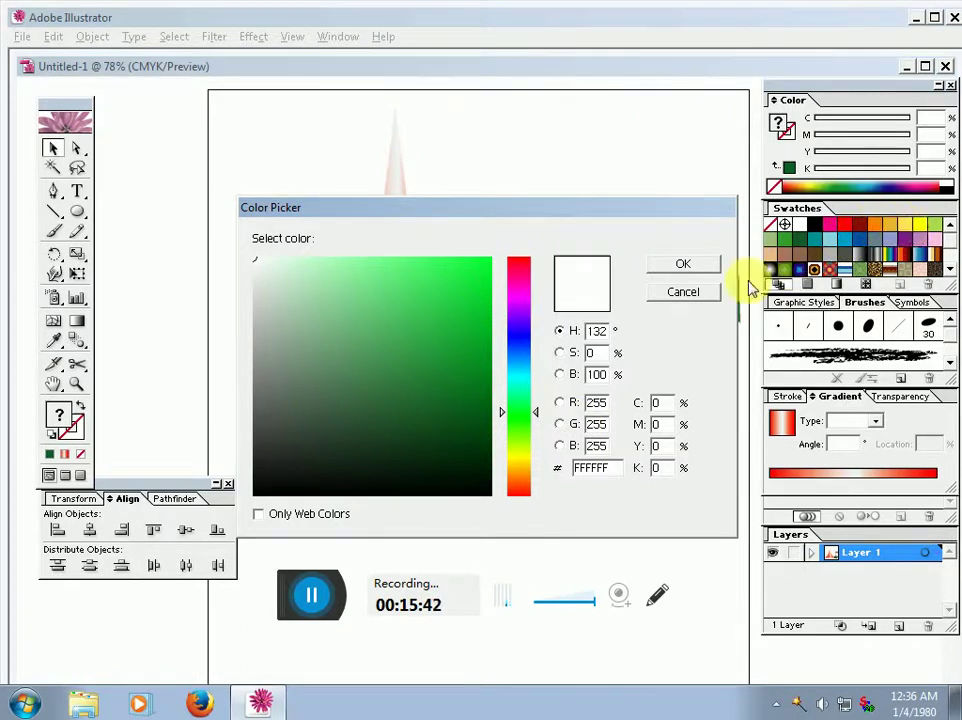
{"action": "left_click", "coordinate": [463, 325]}
{"action": "left_click", "coordinate": [515, 367]}
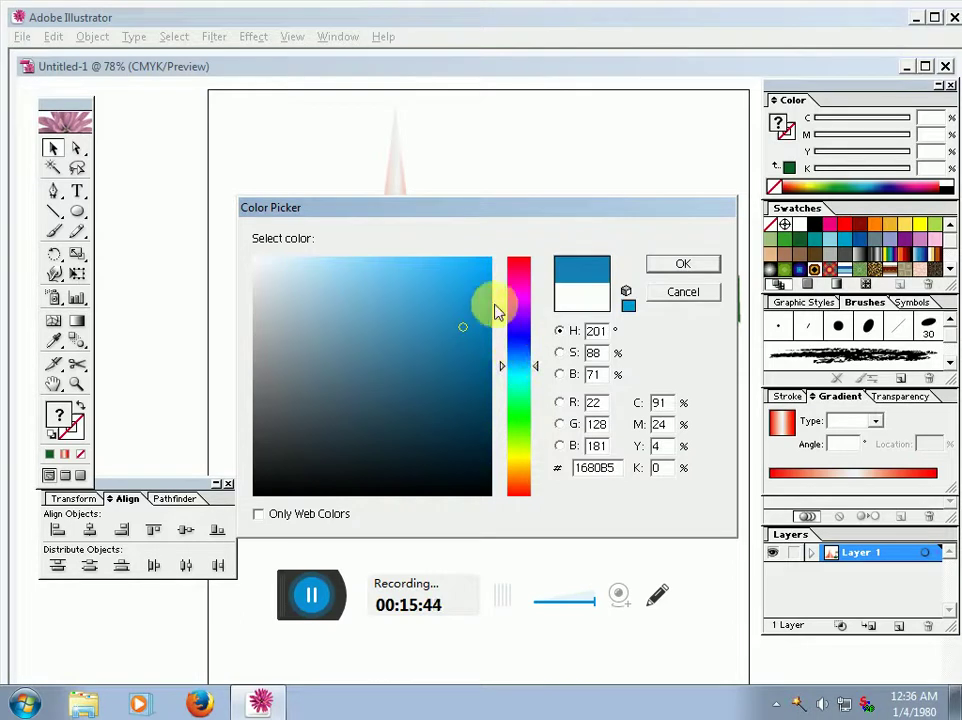
{"action": "left_click_drag", "start_coordinate": [487, 277], "coordinate": [444, 368]}
{"action": "left_click", "coordinate": [582, 303]}
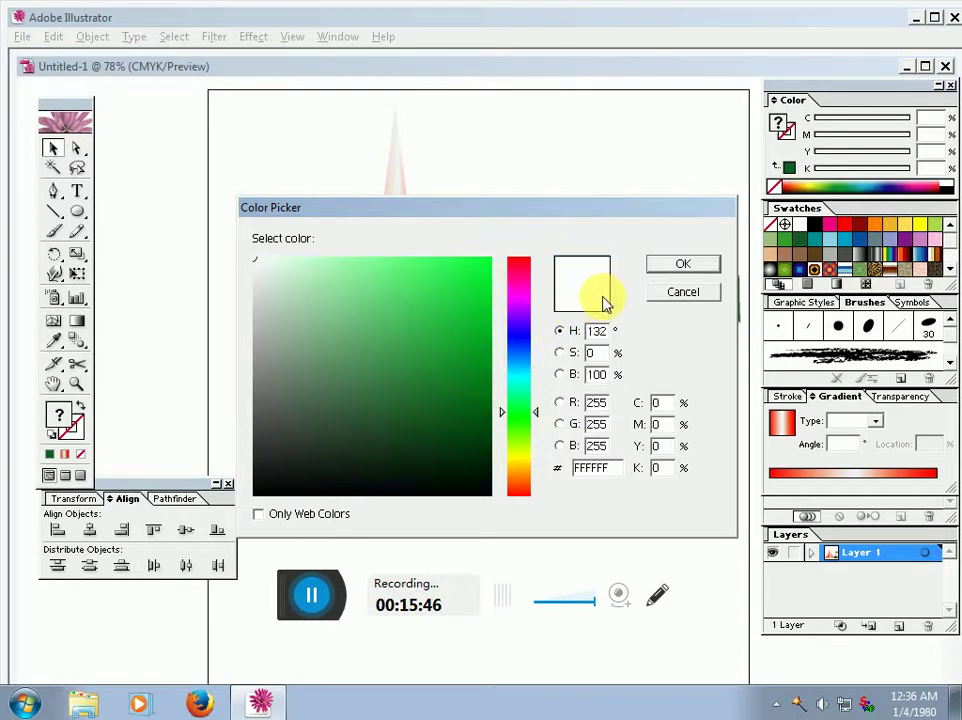
{"action": "left_click", "coordinate": [450, 282]}
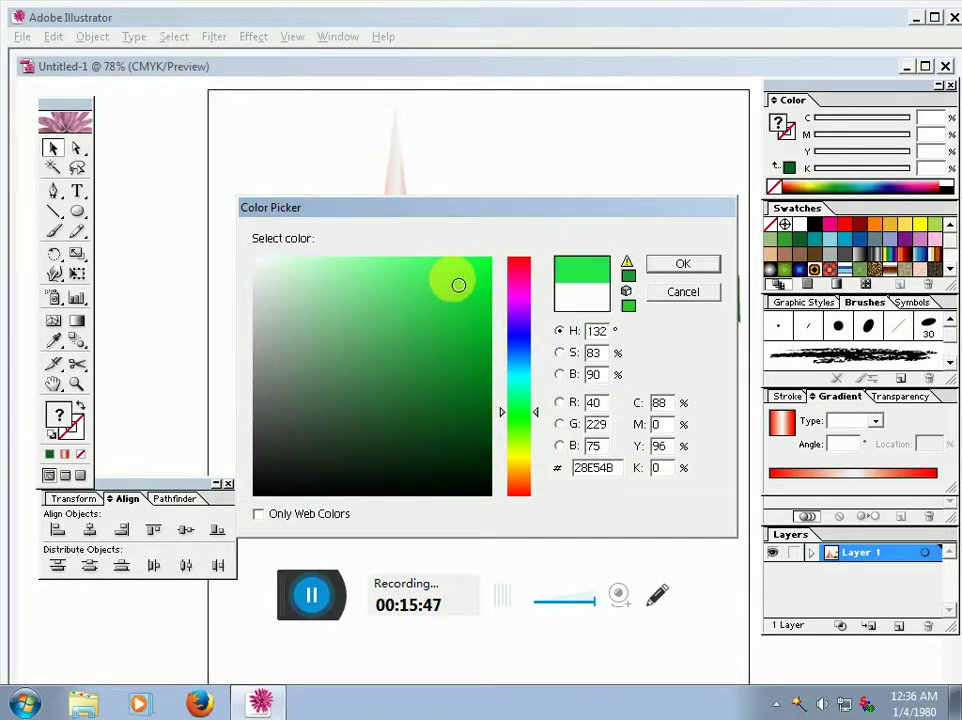
{"action": "left_click", "coordinate": [255, 265]}
{"action": "left_click", "coordinate": [680, 266]}
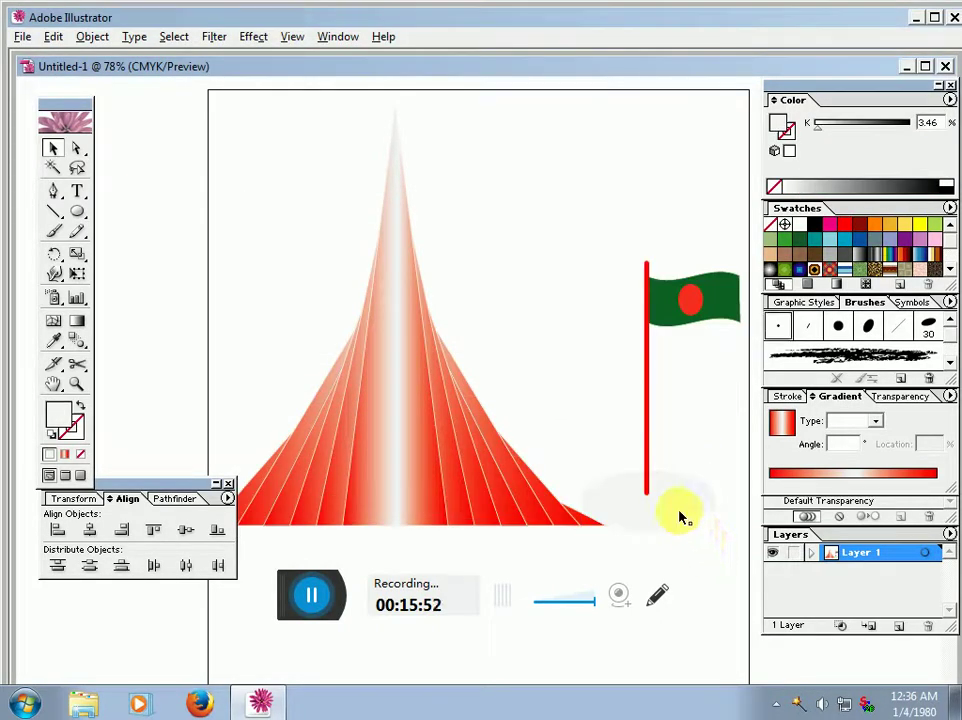
- Try a magenta fill on the base, then revert it to dark green
{"action": "left_click", "coordinate": [679, 509]}
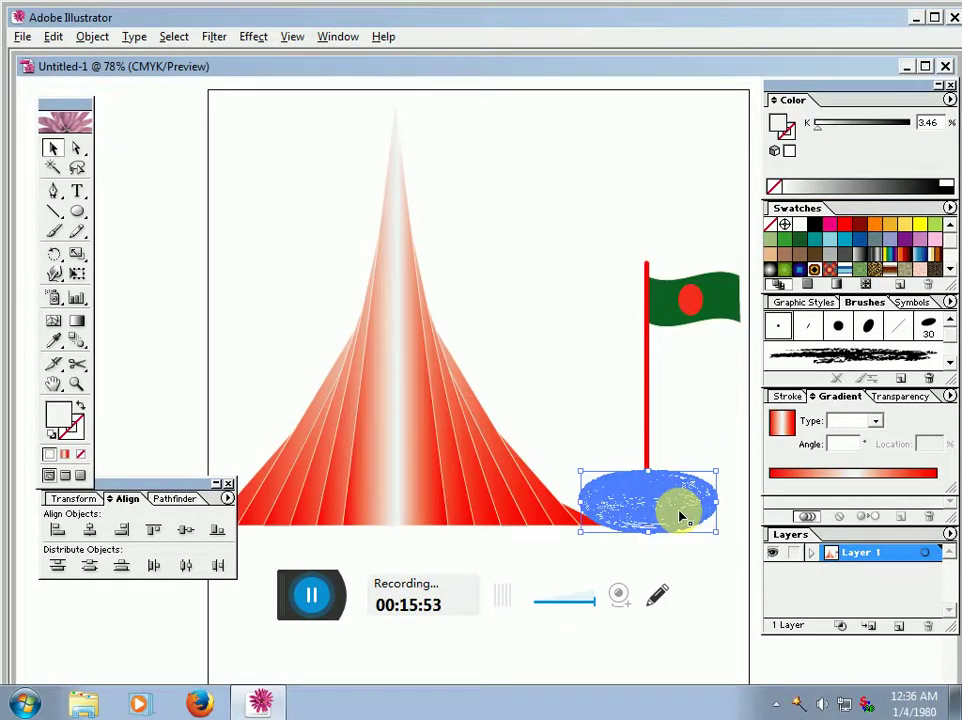
{"action": "left_click", "coordinate": [829, 224]}
{"action": "left_click", "coordinate": [530, 388]}
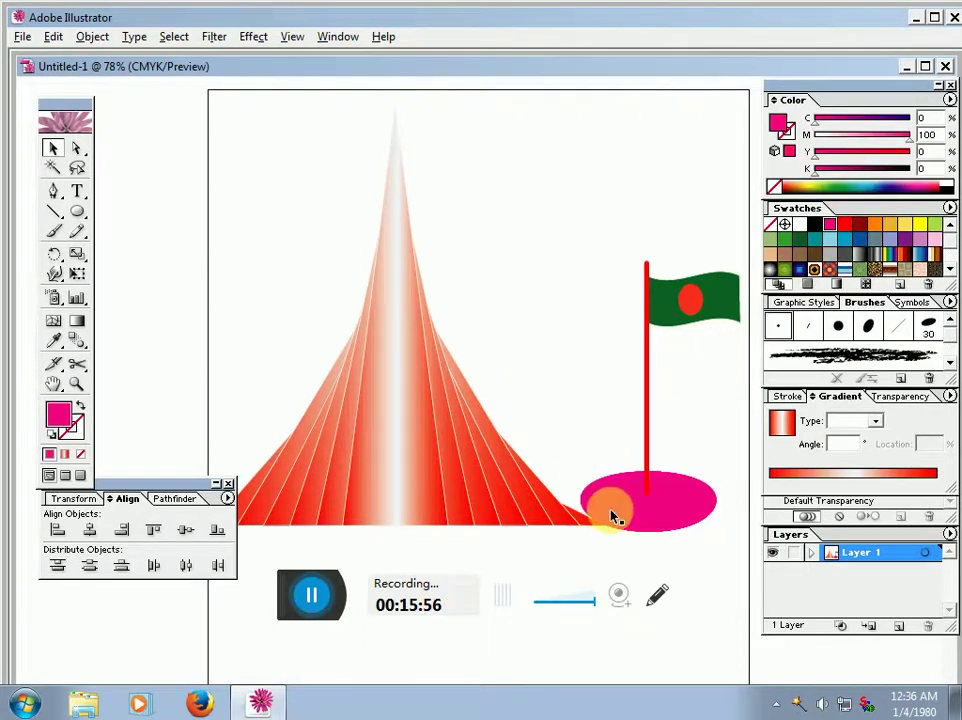
{"action": "left_click", "coordinate": [650, 522]}
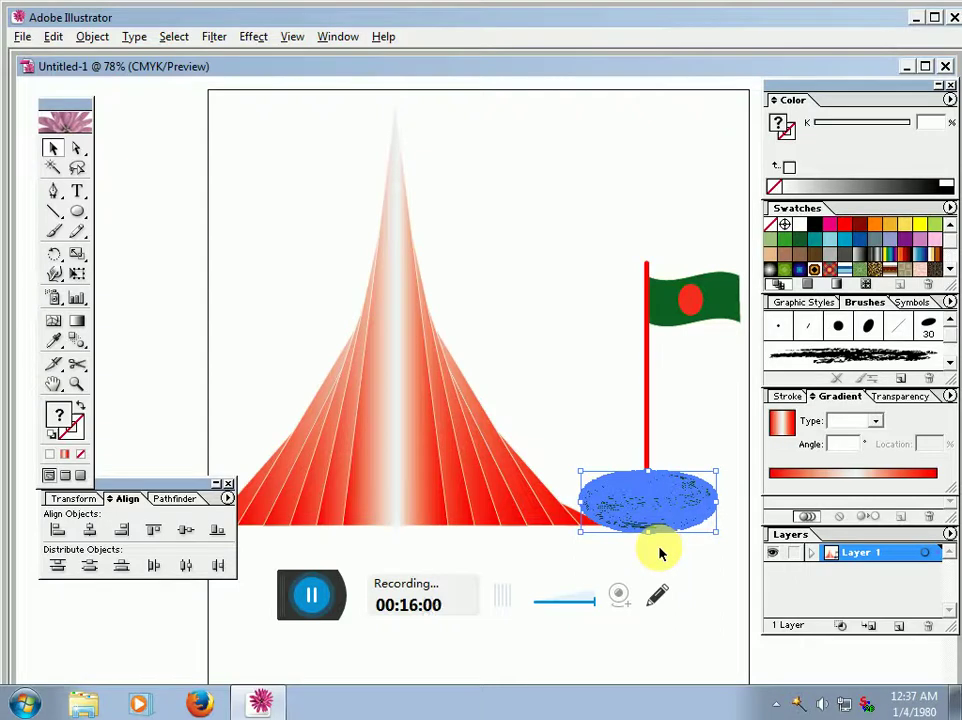
{"action": "left_click", "coordinate": [580, 410]}
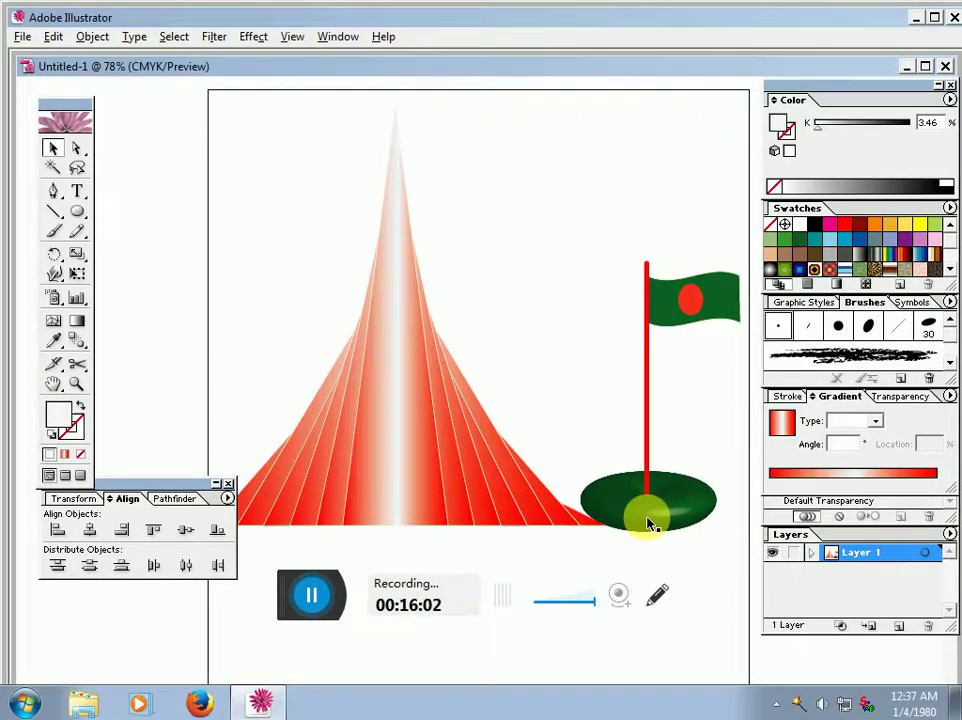
{"action": "left_click", "coordinate": [648, 520]}
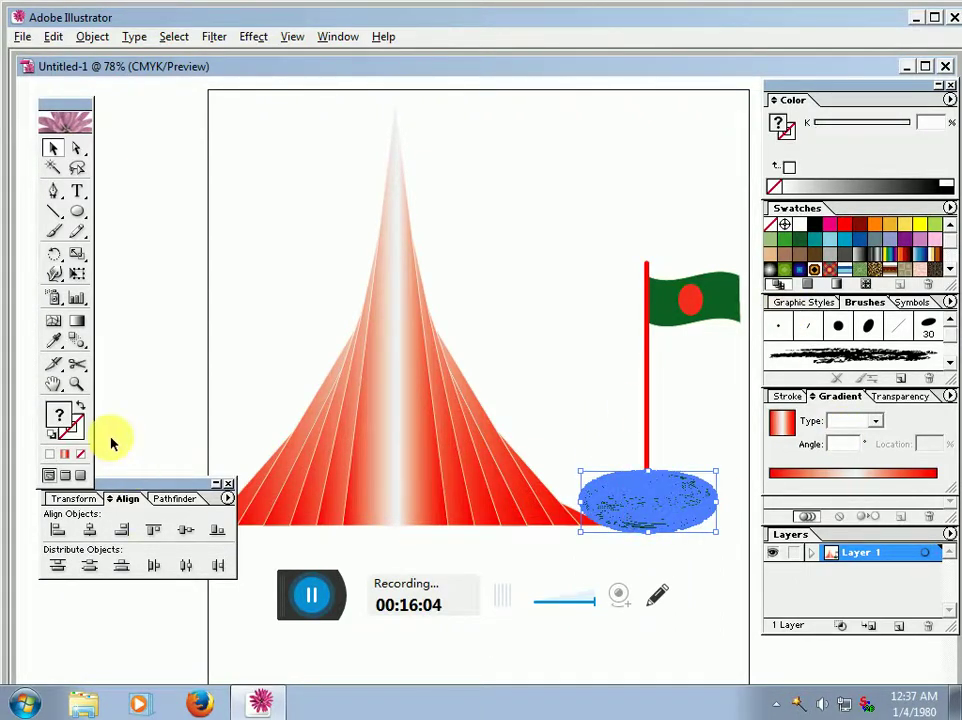
{"action": "double_click", "coordinate": [59, 414]}
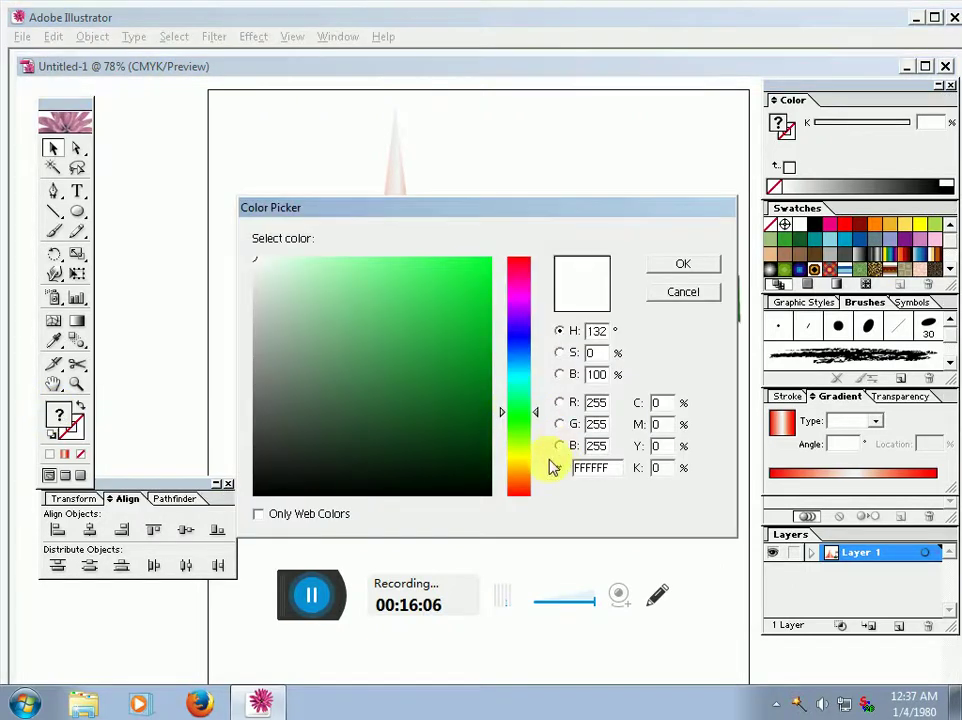
{"action": "left_click", "coordinate": [518, 471]}
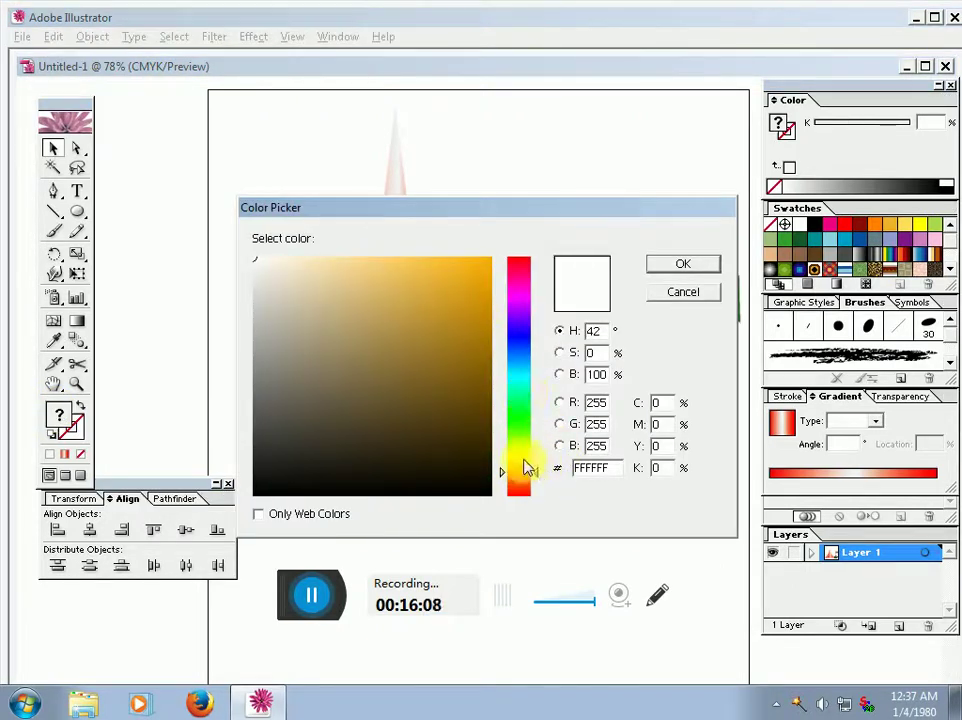
{"action": "left_click", "coordinate": [518, 461]}
{"action": "left_click", "coordinate": [334, 273]}
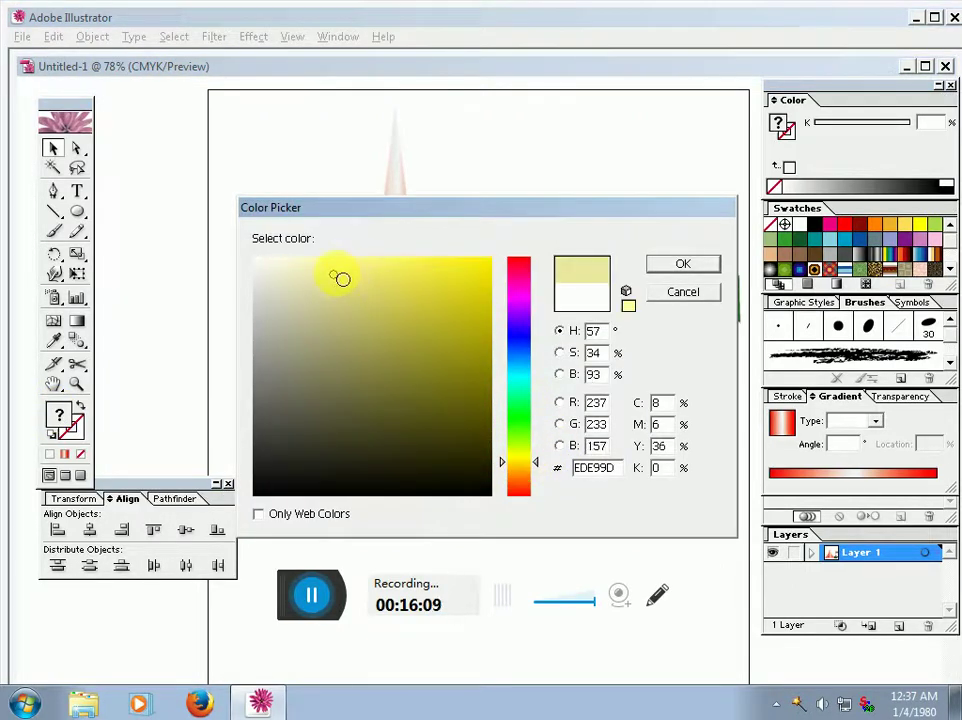
{"action": "left_click", "coordinate": [684, 267]}
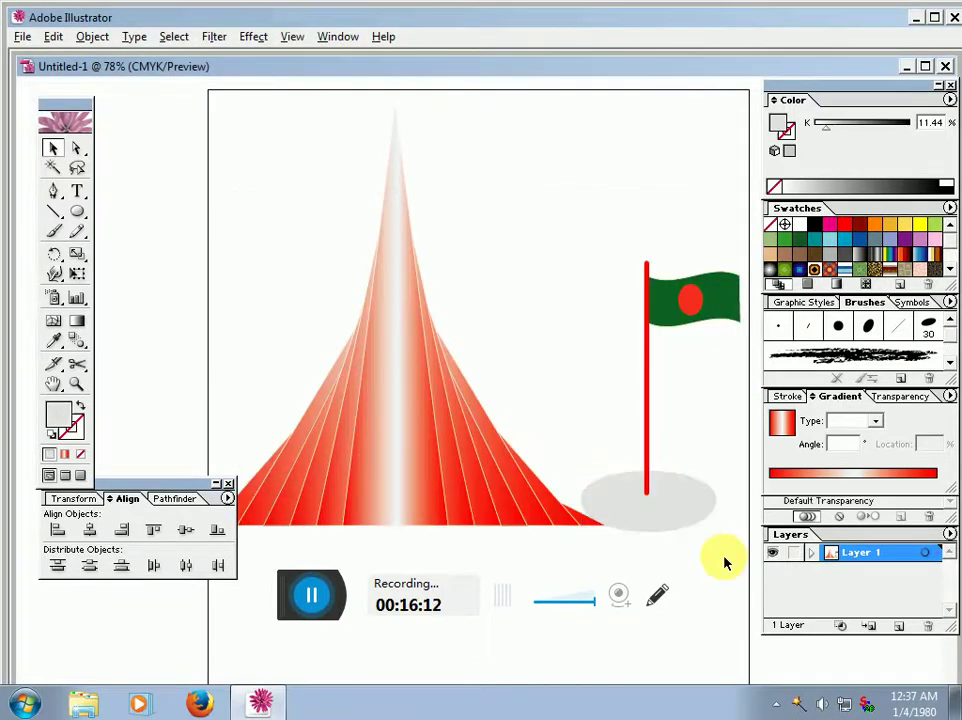
{"action": "left_click", "coordinate": [689, 520]}
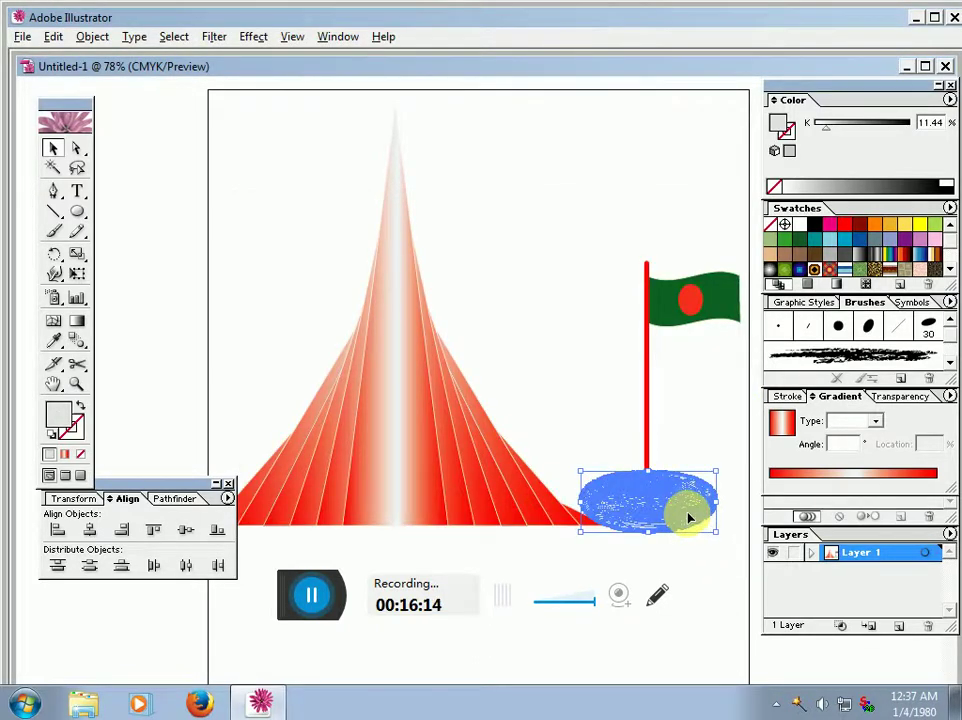
{"action": "left_click", "coordinate": [726, 610]}
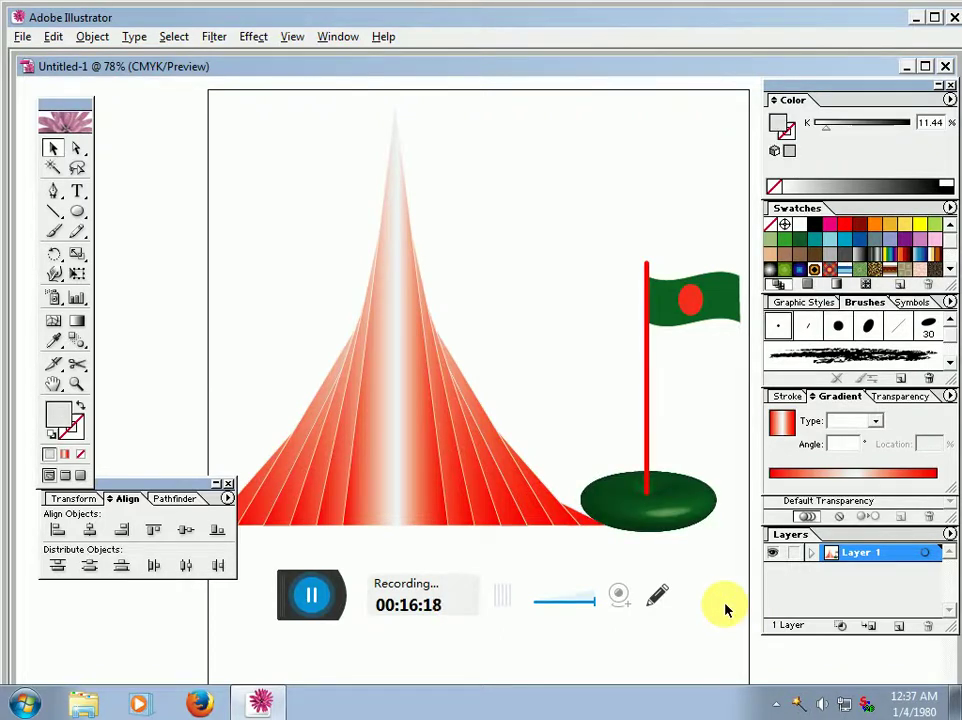
{"action": "left_click", "coordinate": [647, 448]}
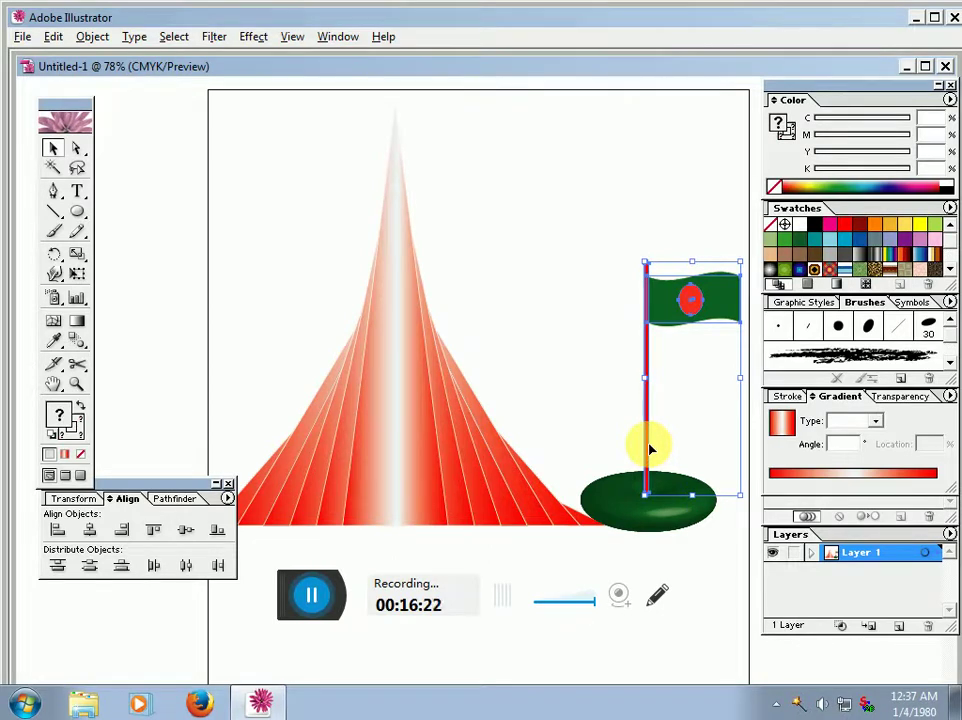
{"action": "left_click", "coordinate": [688, 520]}
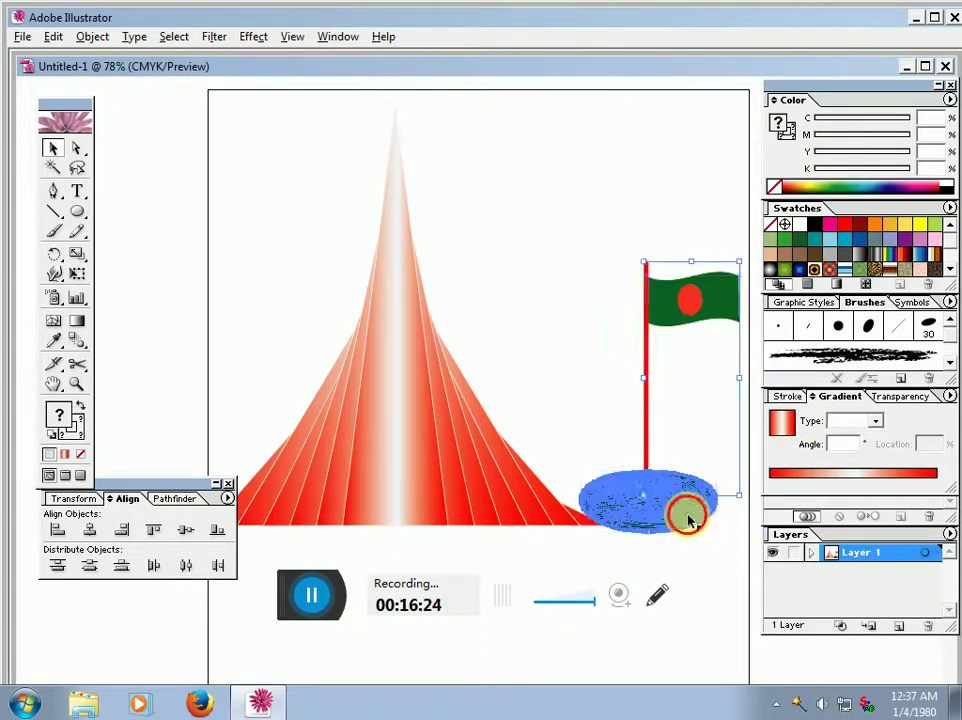
{"action": "left_click", "coordinate": [709, 573]}
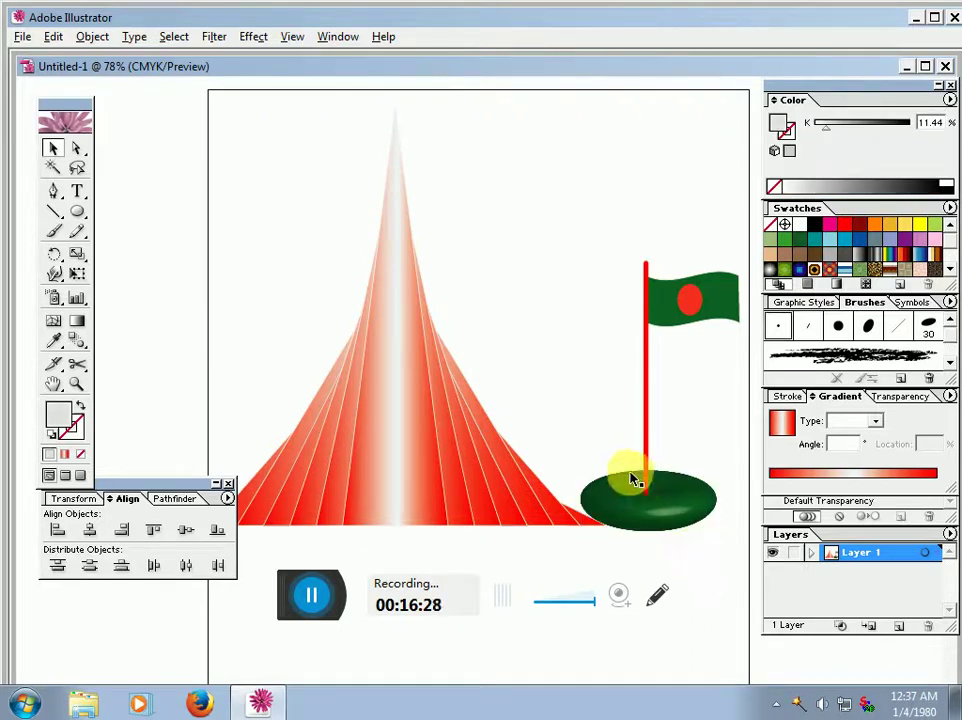